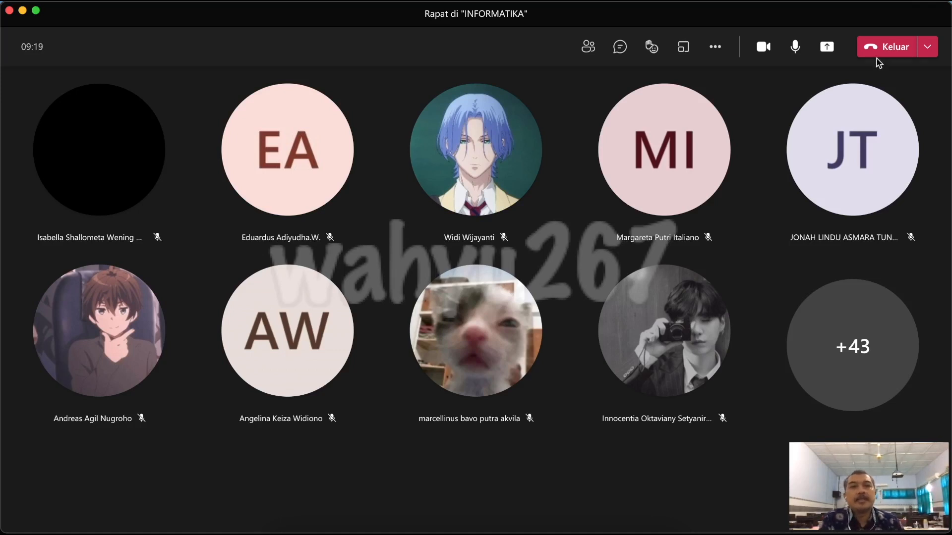
Start sharing content in the Teams meeting and switch to the browser showing the VLOOKUP-HLOOKUP.xlsx workbook
{"action": "left_click", "coordinate": [833, 49]}
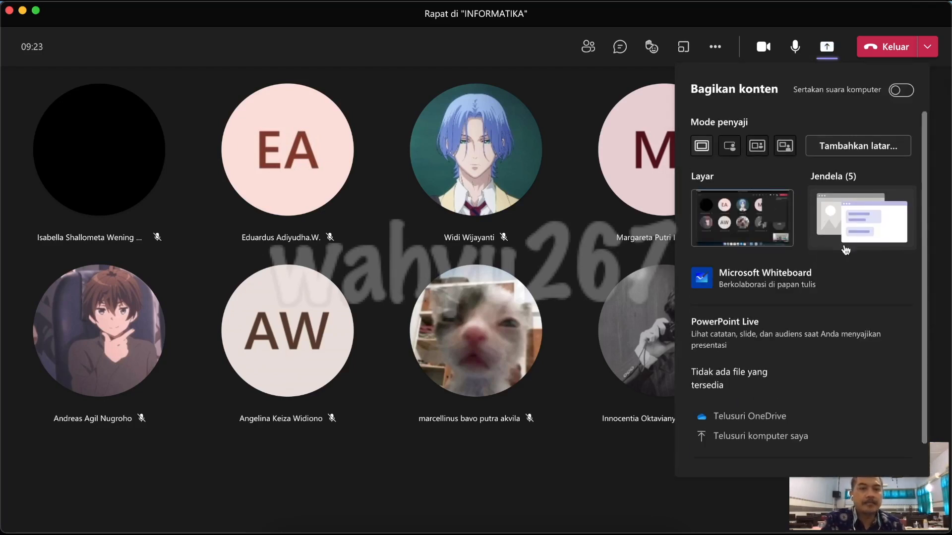
{"action": "left_click", "coordinate": [854, 234]}
{"action": "left_click", "coordinate": [825, 355]}
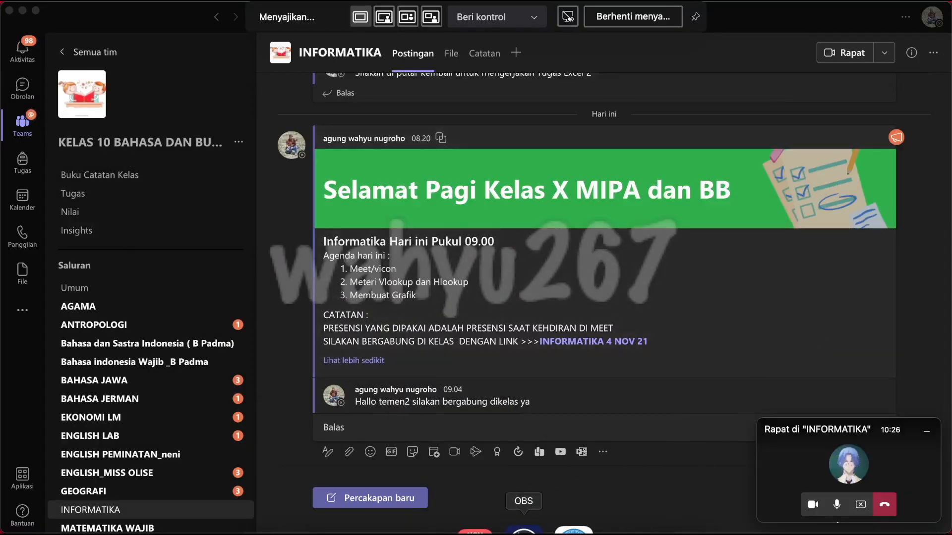
{"action": "left_click", "coordinate": [565, 529]}
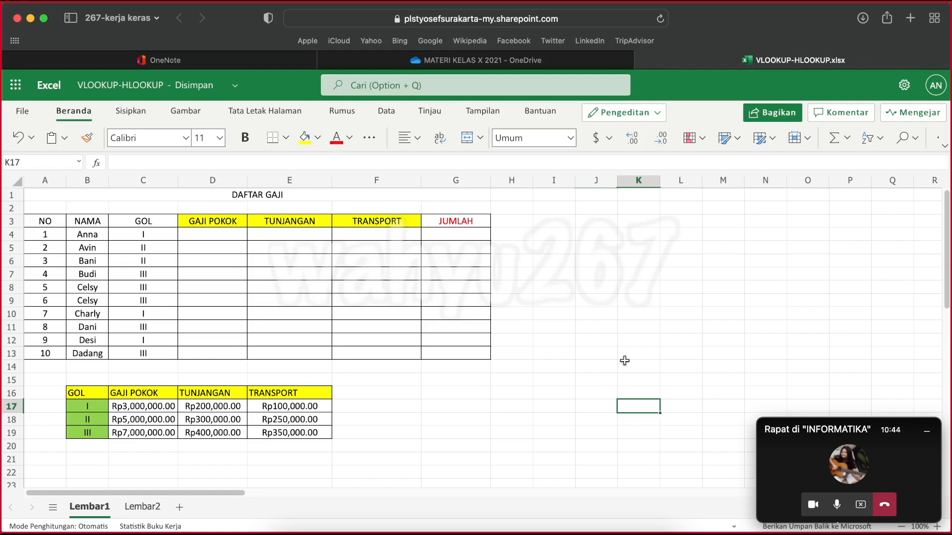
Enter the text VLOOKUP in cell I15, beside the lookup table
{"action": "left_click", "coordinate": [553, 276]}
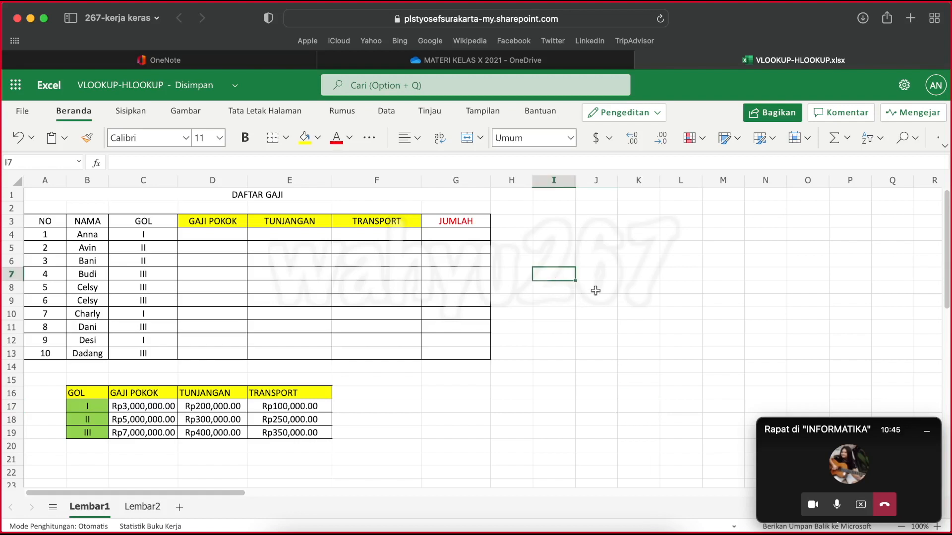
{"action": "left_click", "coordinate": [552, 378]}
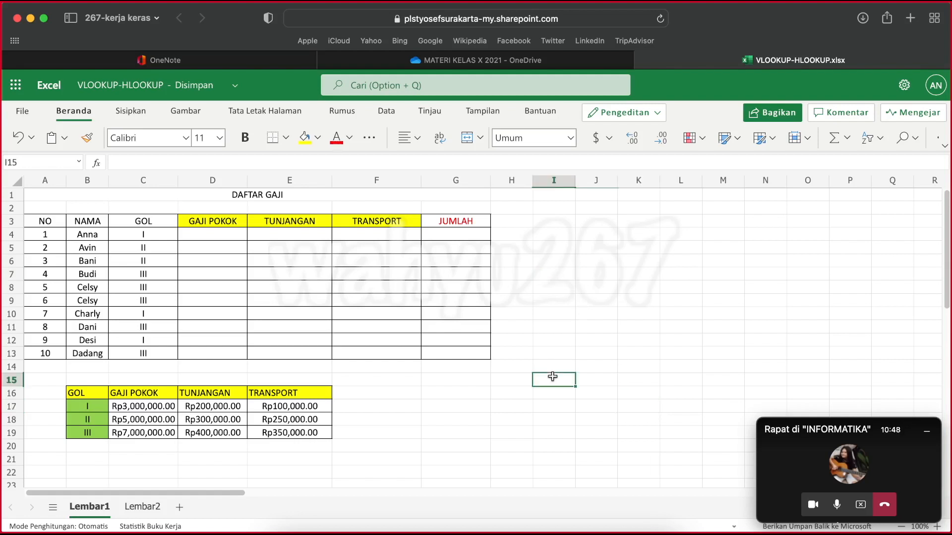
{"action": "type", "text": "VLOO"}
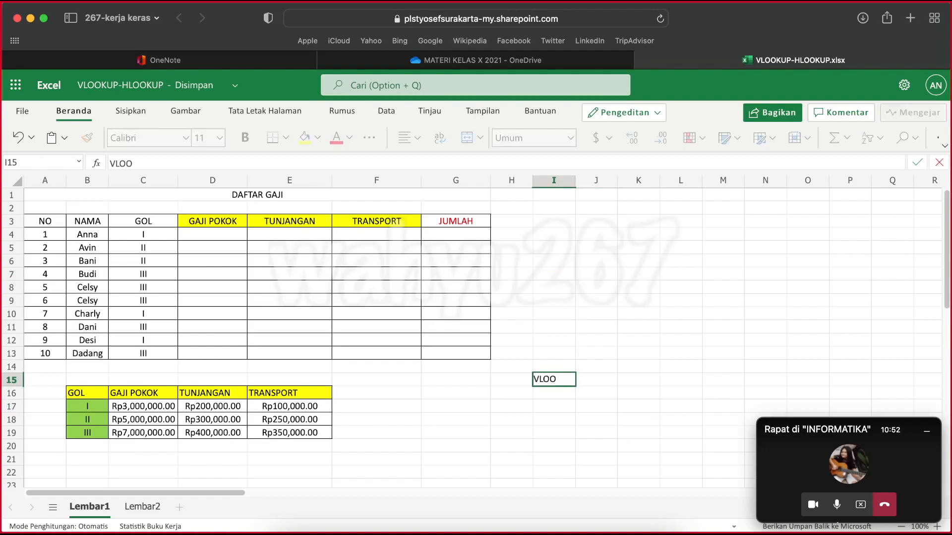
{"action": "type", "text": "U"}
{"action": "key", "text": "BackSpace"}
{"action": "type", "text": "KUP("}
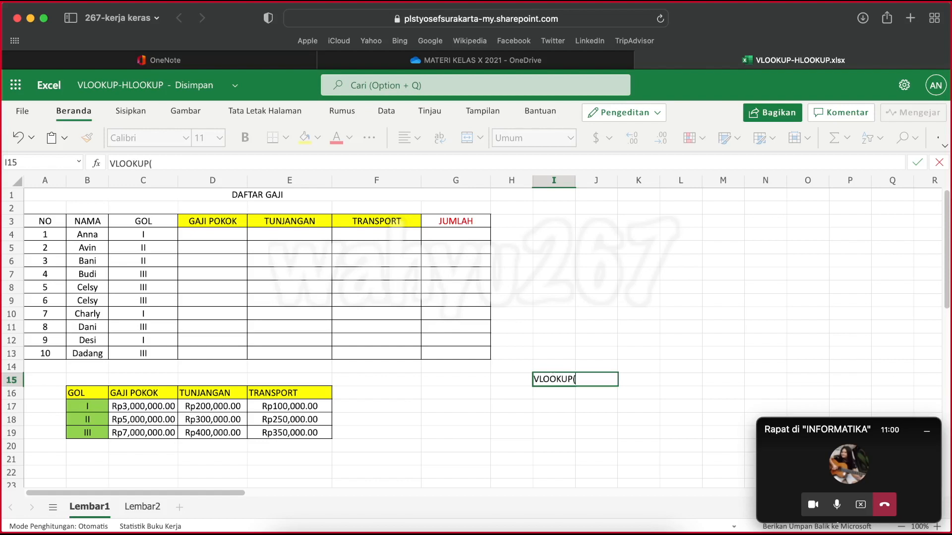
{"action": "key", "text": "BackSpace"}
{"action": "left_click", "coordinate": [538, 431]}
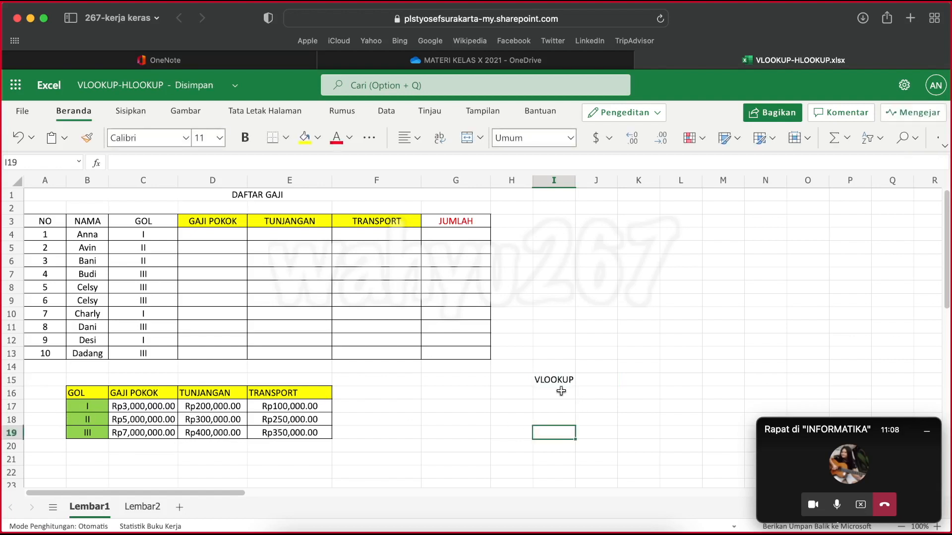
Examine the DAFTAR GAJI table with its empty GAJI POKOK, TUNJANGAN and TRANSPORT columns and the GOL reference table
{"action": "left_click", "coordinate": [541, 383]}
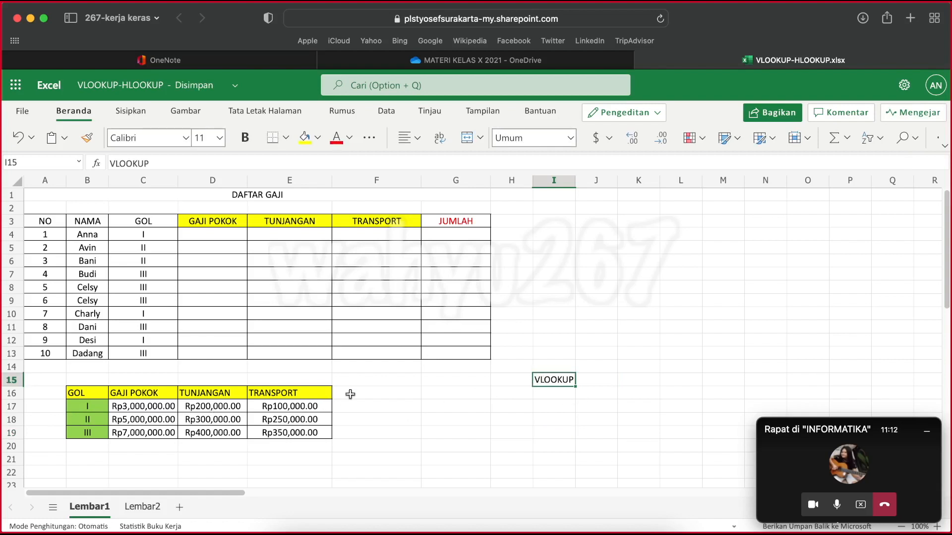
{"action": "left_click", "coordinate": [547, 393]}
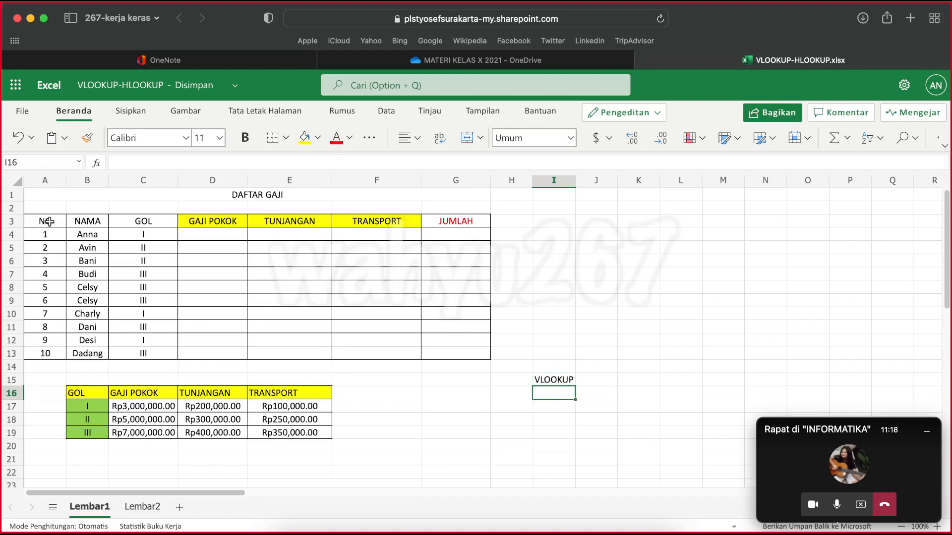
{"action": "left_click_drag", "start_coordinate": [33, 221], "coordinate": [459, 356]}
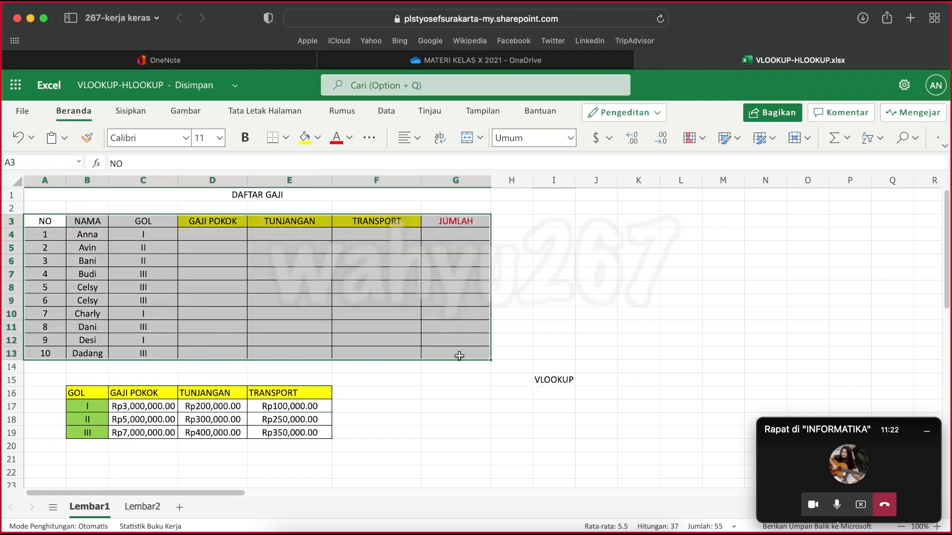
{"action": "left_click", "coordinate": [129, 417]}
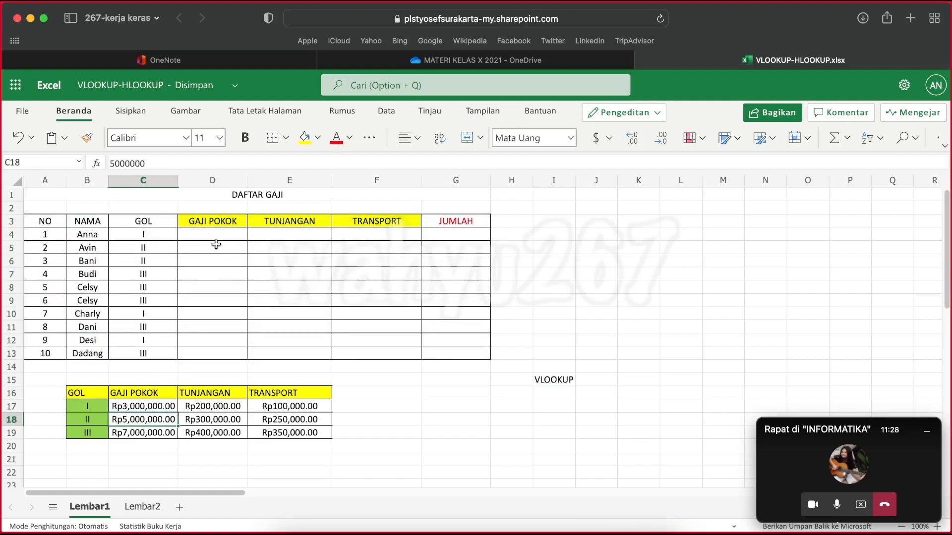
{"action": "left_click_drag", "start_coordinate": [206, 230], "coordinate": [212, 346]}
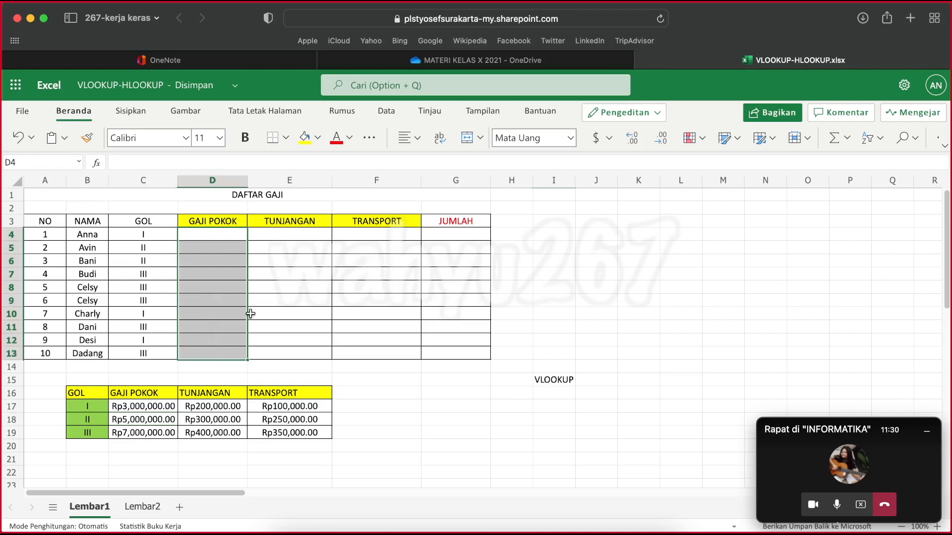
{"action": "left_click_drag", "start_coordinate": [304, 235], "coordinate": [292, 355]}
{"action": "left_click_drag", "start_coordinate": [388, 234], "coordinate": [378, 355]}
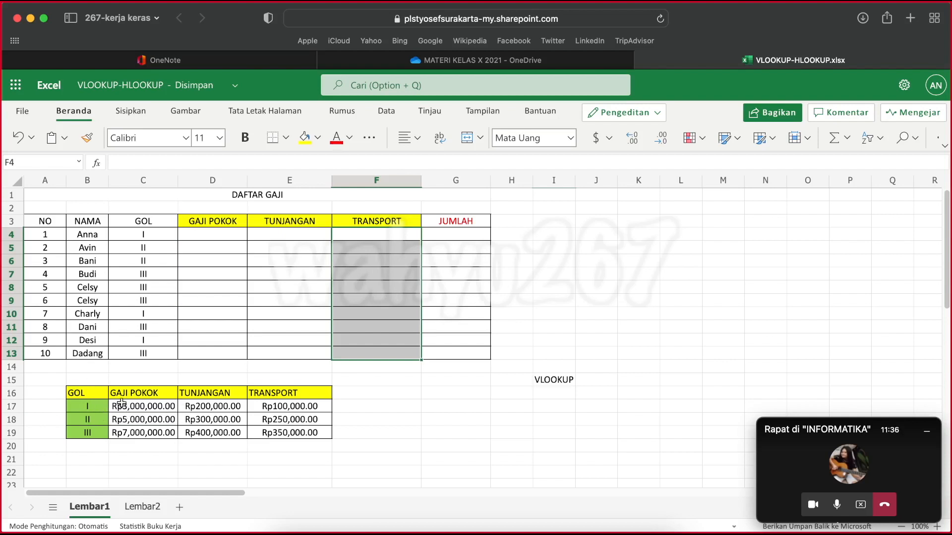
{"action": "left_click_drag", "start_coordinate": [79, 393], "coordinate": [308, 432]}
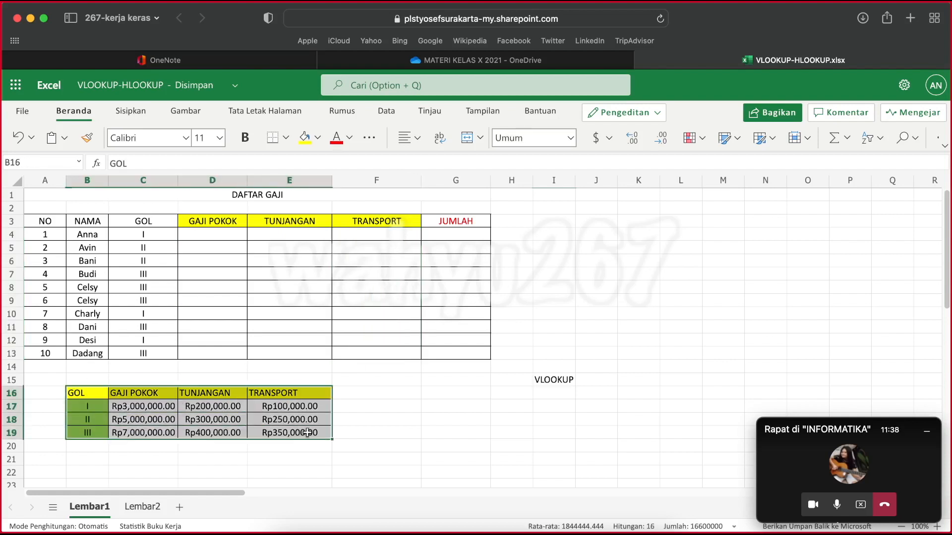
{"action": "left_click", "coordinate": [361, 418]}
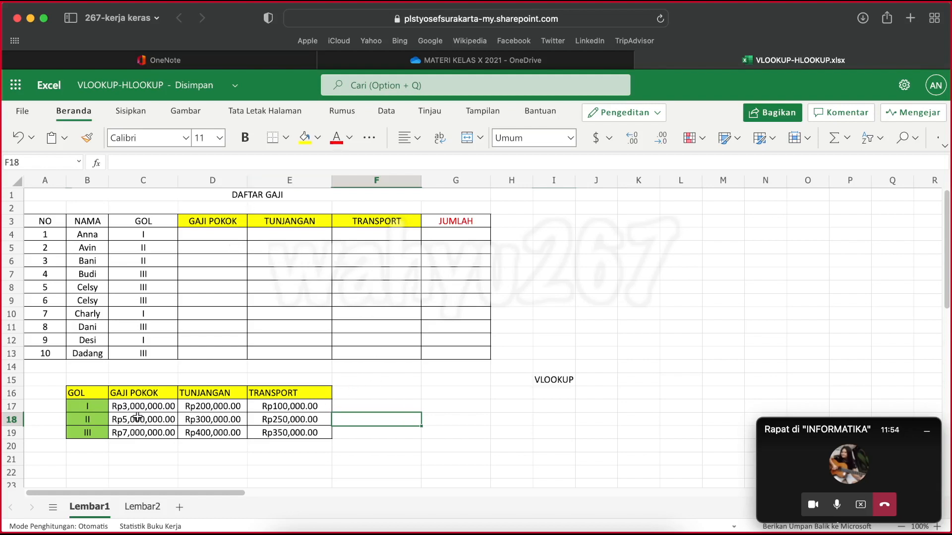
{"action": "left_click", "coordinate": [136, 407]}
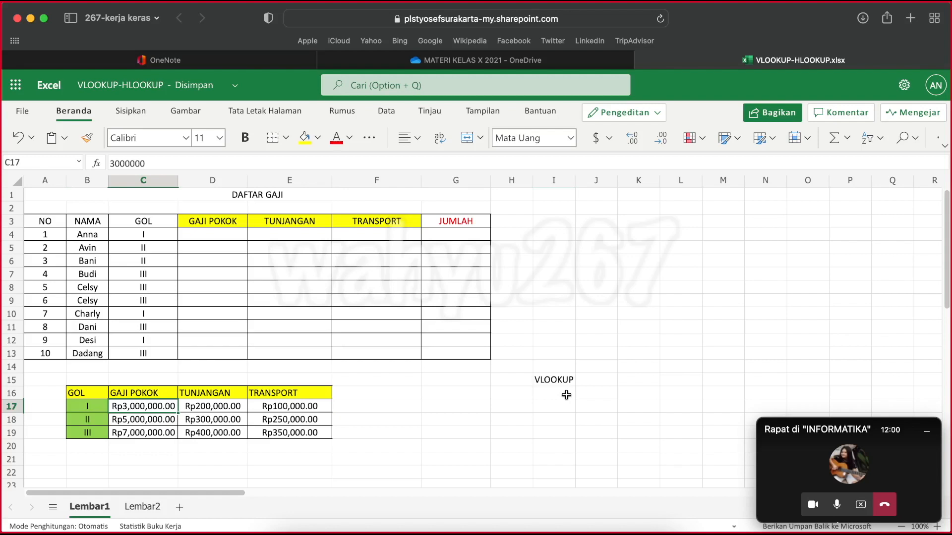
{"action": "left_click", "coordinate": [546, 380]}
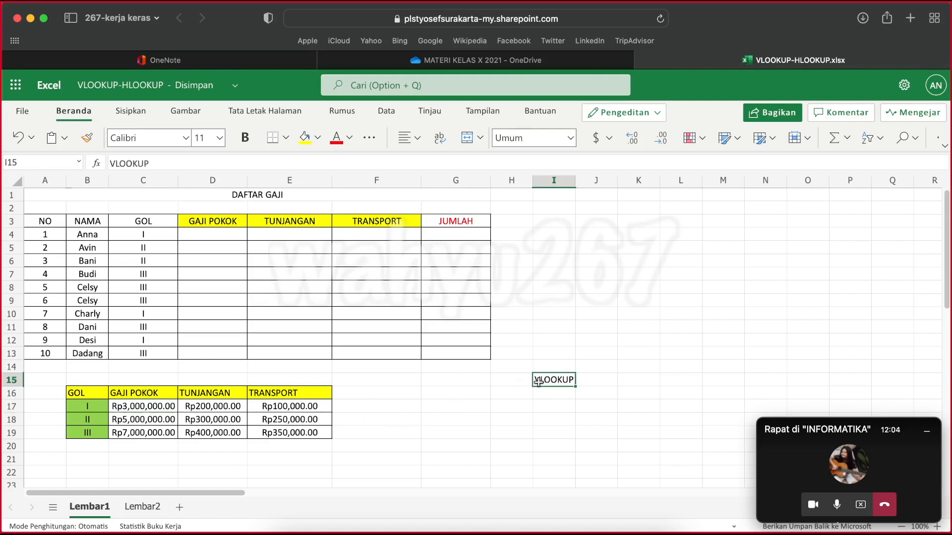
{"action": "left_click", "coordinate": [433, 405]}
{"action": "type", "text": "=VL"}
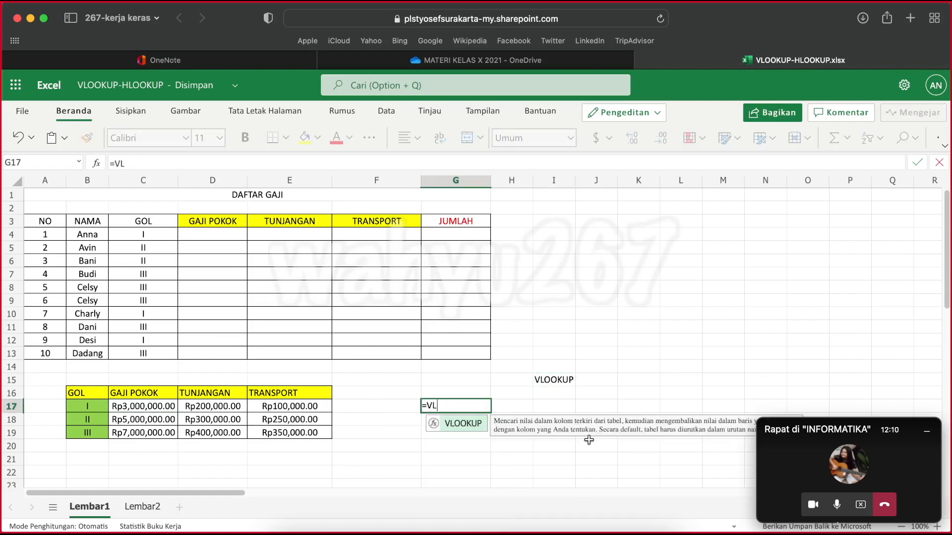
{"action": "left_click", "coordinate": [926, 431]}
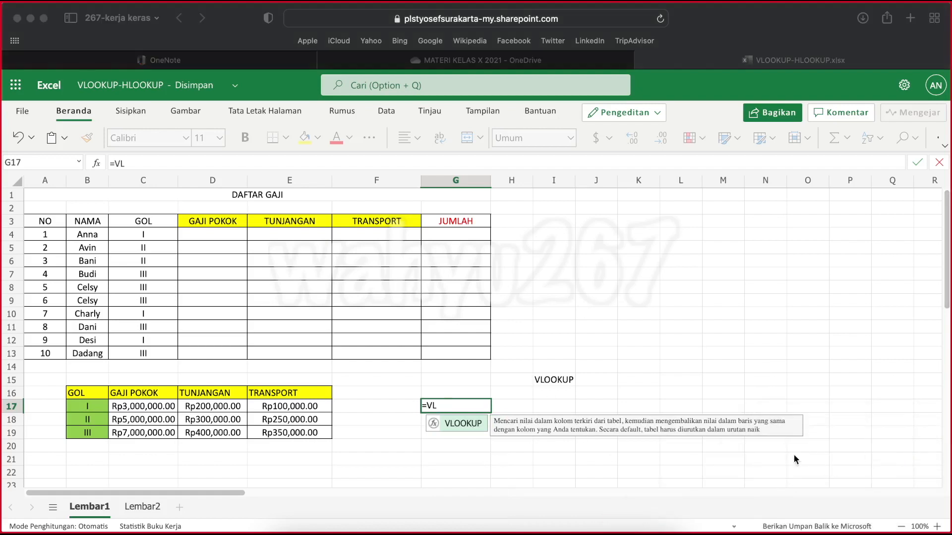
{"action": "left_click", "coordinate": [559, 520]}
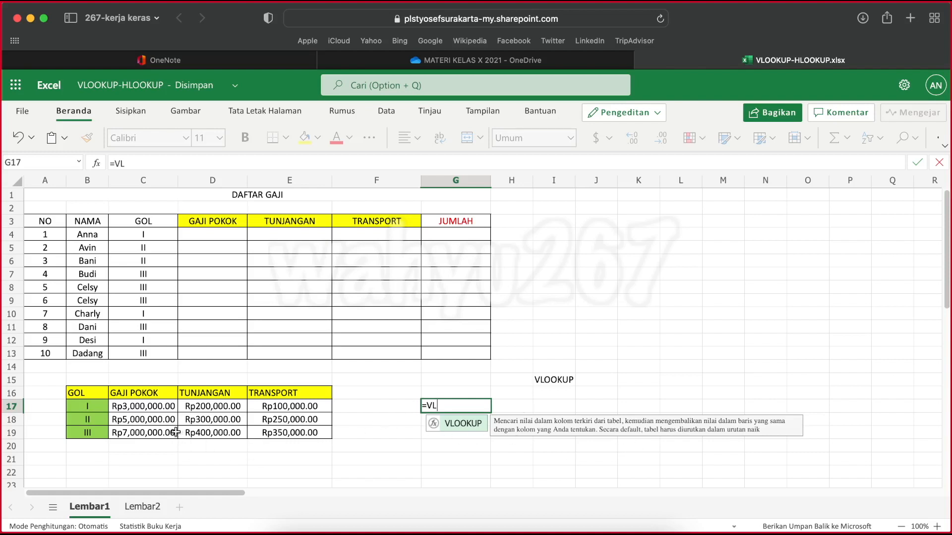
{"action": "key", "text": "Tab"}
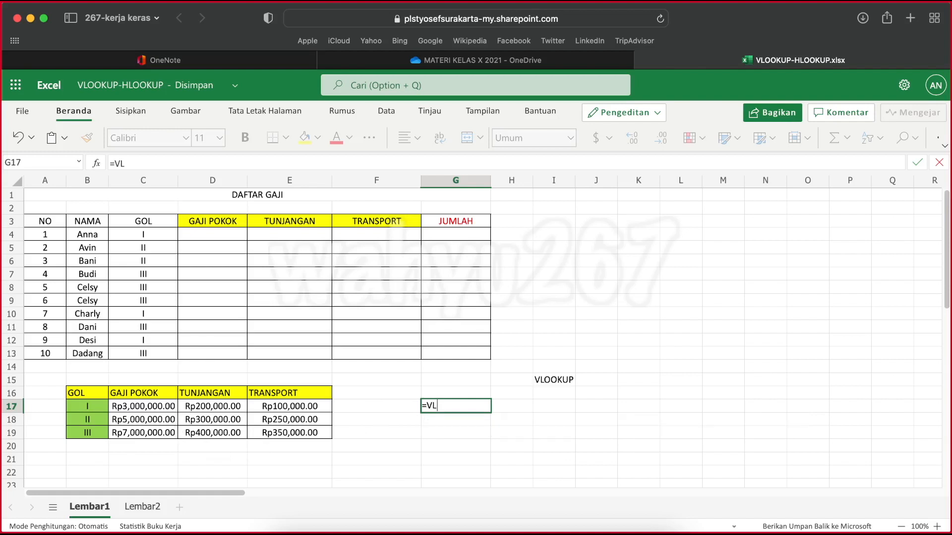
{"action": "key", "text": "Escape"}
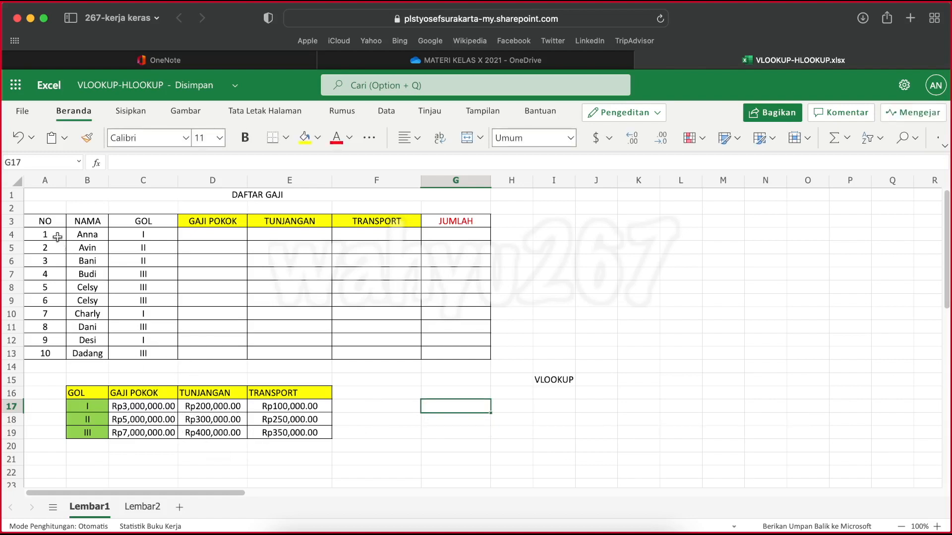
Compare the GOL column of the salary list with the GOL key column B16:B19 of the reference table
{"action": "left_click", "coordinate": [149, 222]}
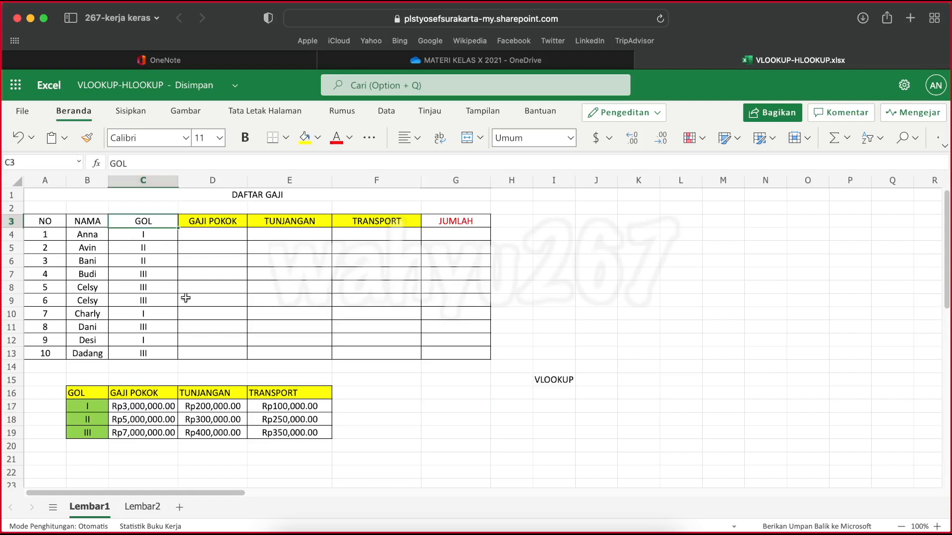
{"action": "left_click", "coordinate": [149, 235]}
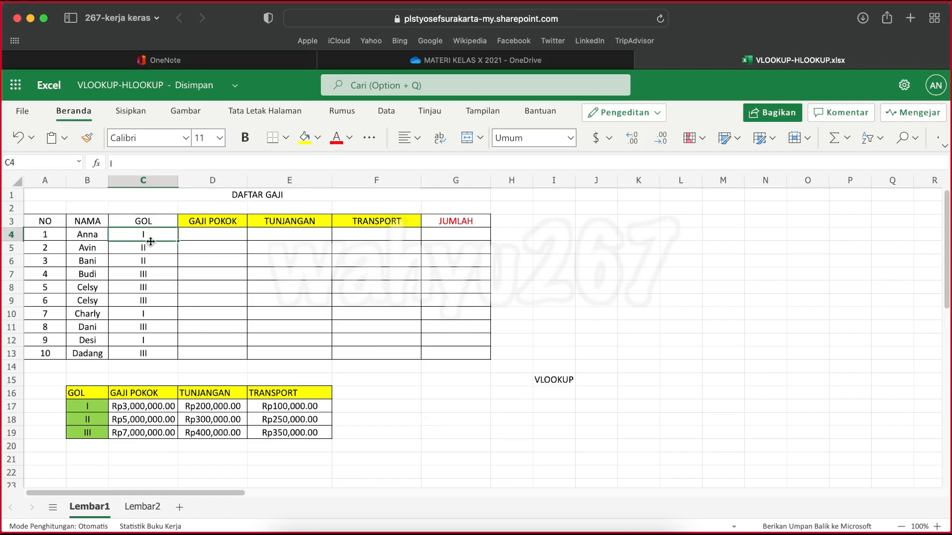
{"action": "left_click", "coordinate": [150, 247]}
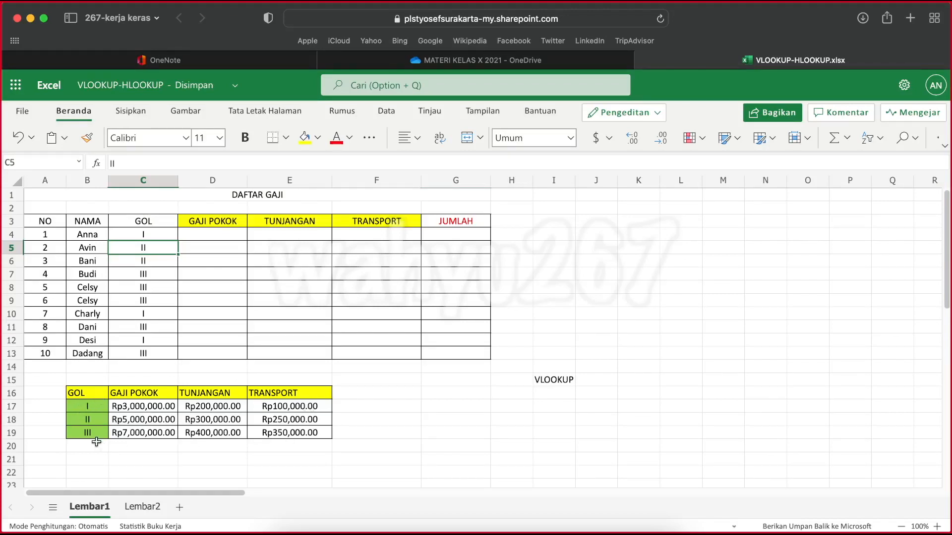
{"action": "left_click", "coordinate": [92, 398]}
{"action": "left_click", "coordinate": [93, 409]}
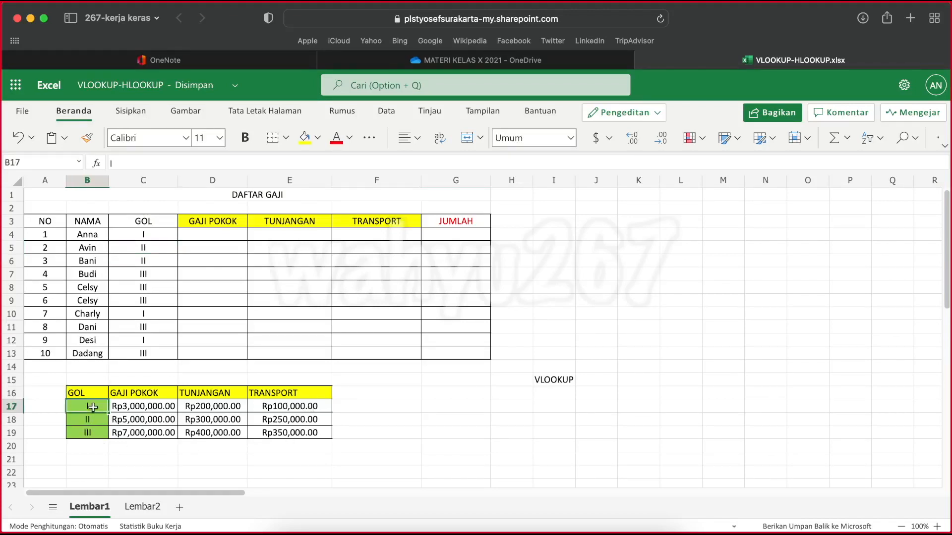
{"action": "left_click", "coordinate": [91, 420]}
{"action": "left_click", "coordinate": [91, 432]}
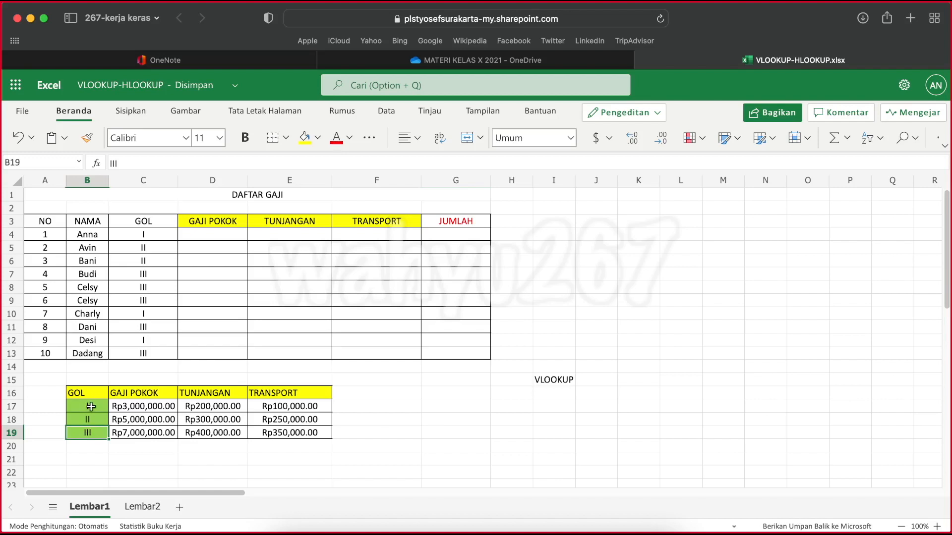
{"action": "left_click_drag", "start_coordinate": [84, 393], "coordinate": [85, 433]}
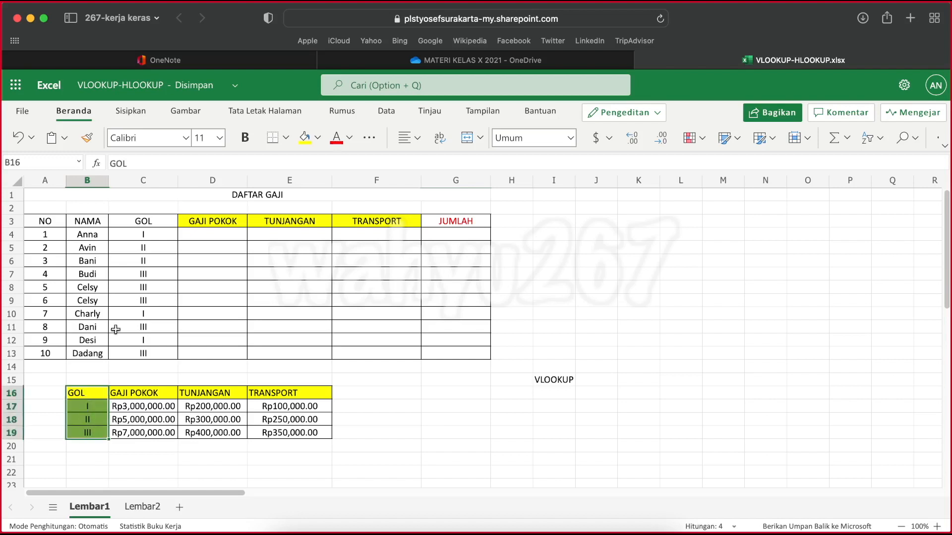
Extend the text in cell I15 to VLOOKUP(KUNCI,TABEL ARRAY,INDEKS KOLOM)
{"action": "left_click", "coordinate": [570, 380]}
{"action": "left_click", "coordinate": [173, 162]}
{"action": "type", "text": "("}
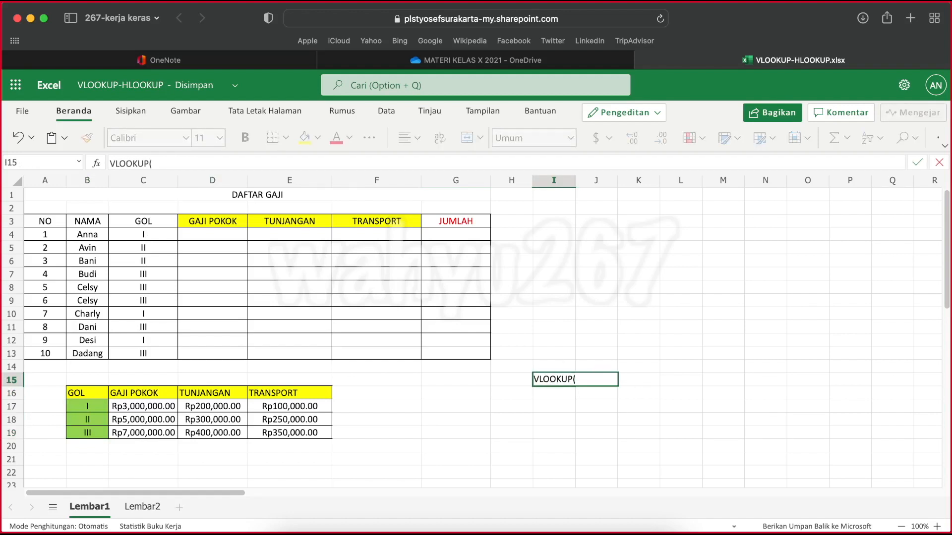
{"action": "type", "text": "KUNCI,"}
{"action": "type", "text": "TAB"}
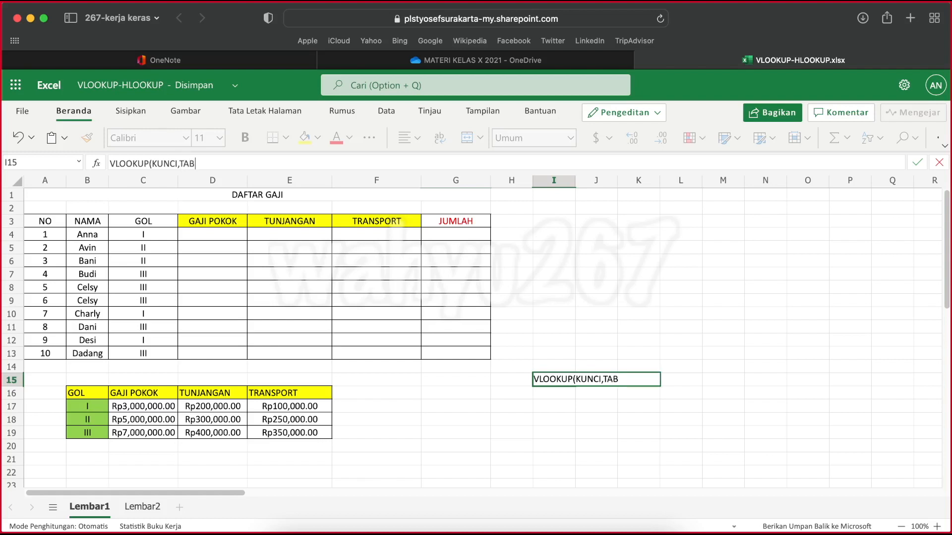
{"action": "type", "text": "EL ARRAY,"}
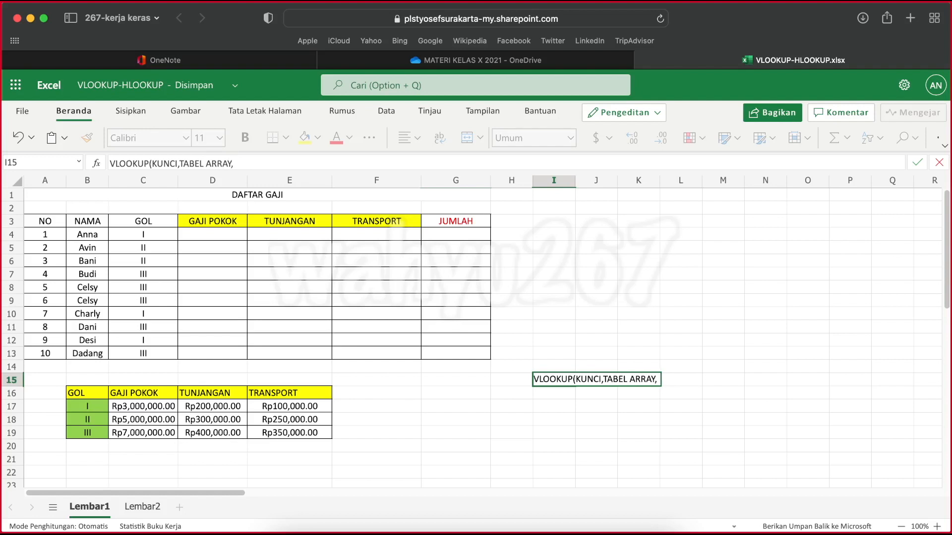
{"action": "type", "text": "INDEKS KOLOM"}
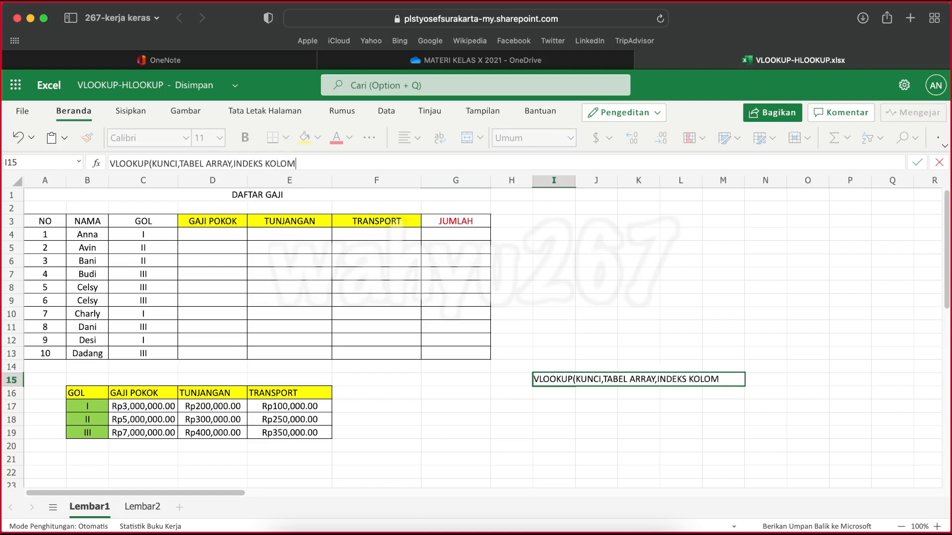
{"action": "type", "text": ")"}
{"action": "left_click", "coordinate": [624, 434]}
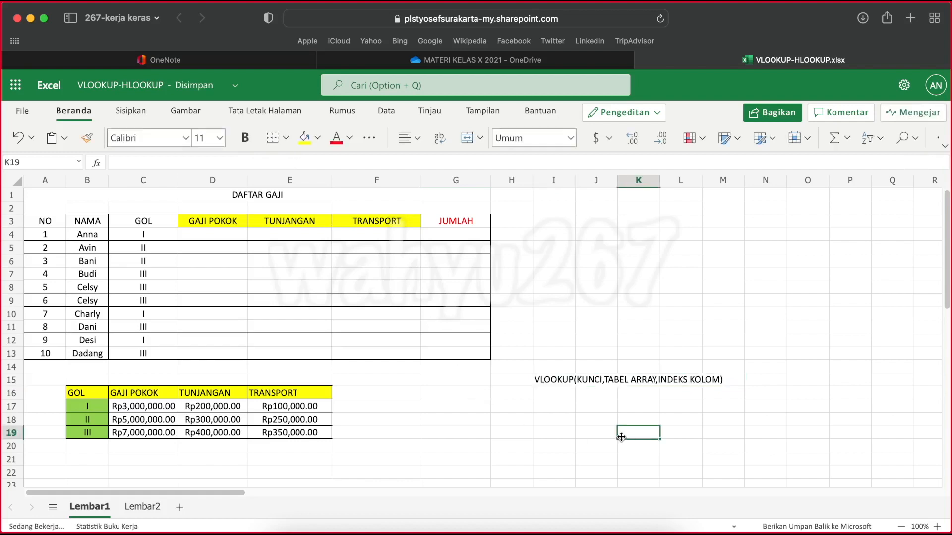
{"action": "left_click", "coordinate": [540, 379]}
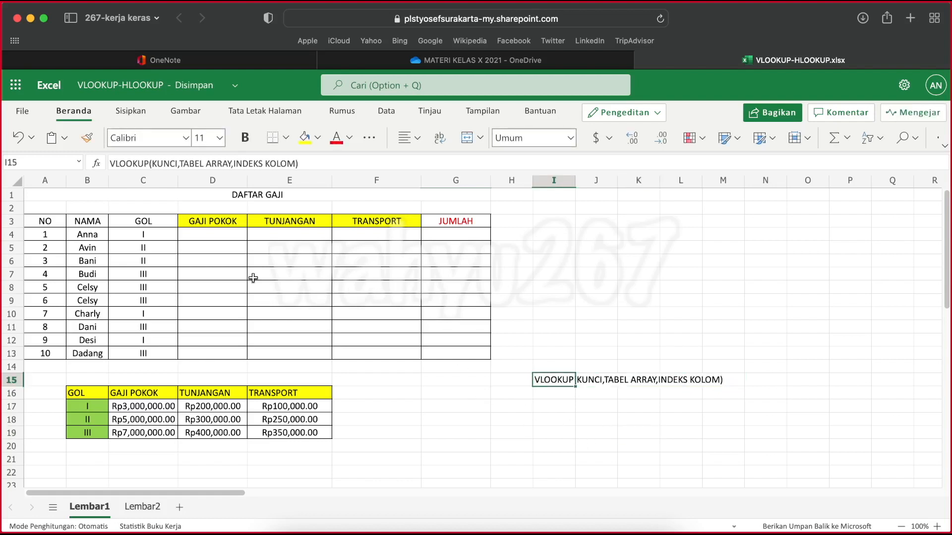
{"action": "left_click", "coordinate": [206, 233]}
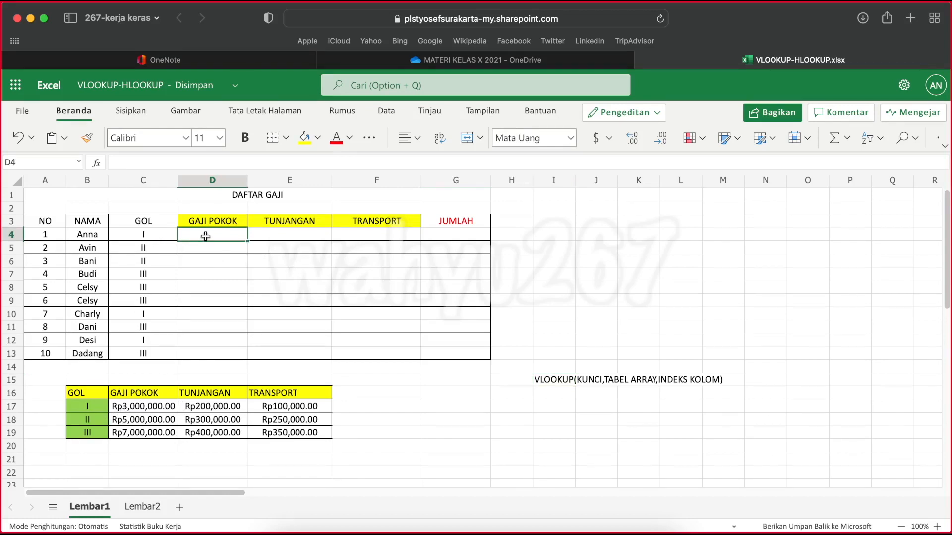
{"action": "type", "text": "="}
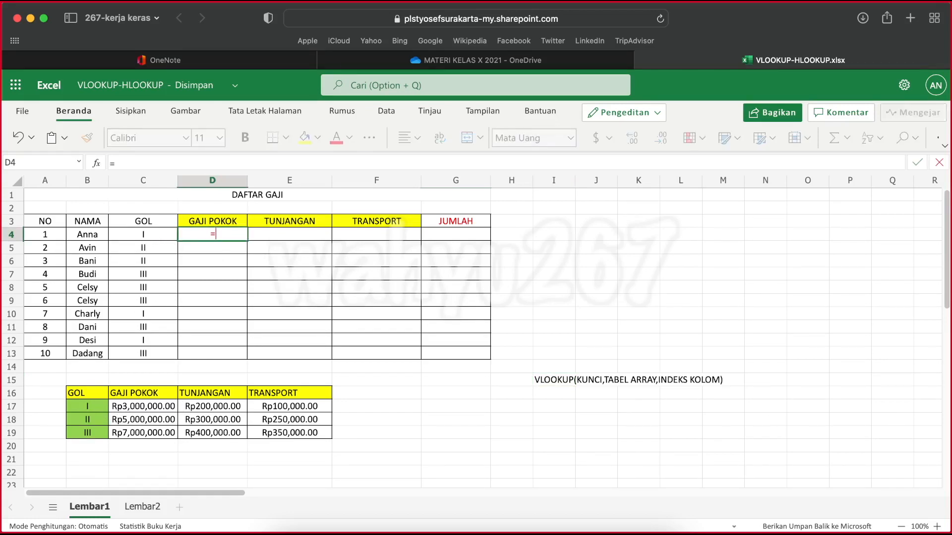
{"action": "key", "text": "Escape"}
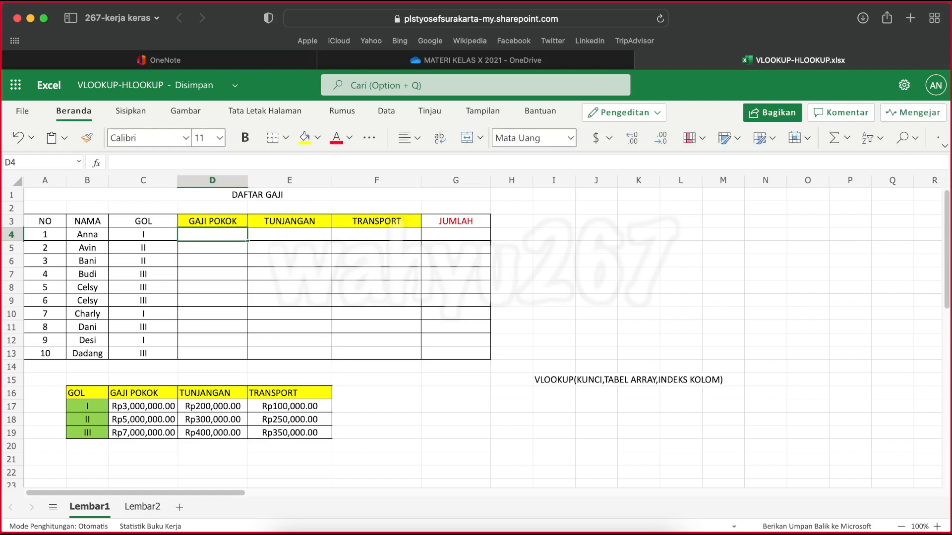
Set the sheet zoom to 120% with the salary list, the GOL reference table and the syntax note all in view
{"action": "scroll", "coordinate": [205, 236], "scroll_direction": "up", "scroll_amount": 5}
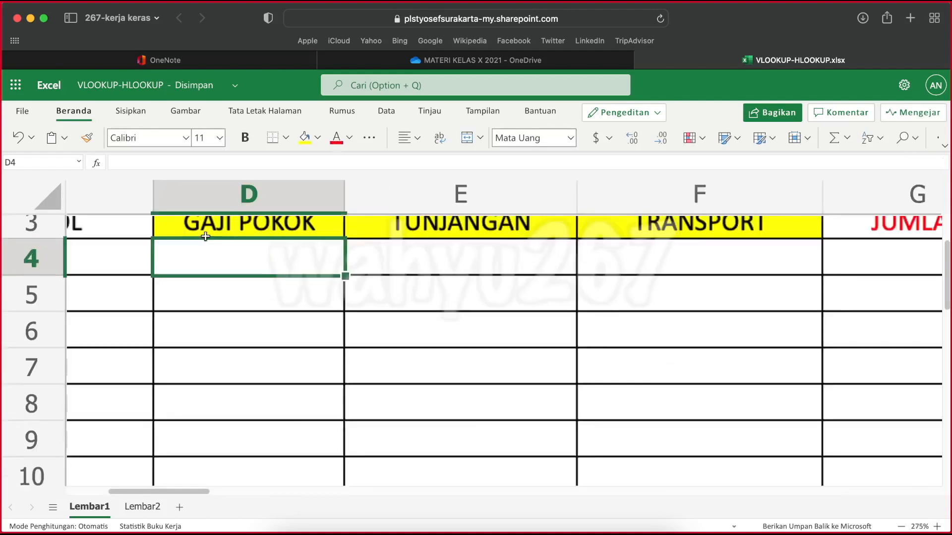
{"action": "scroll", "coordinate": [205, 236], "scroll_direction": "down", "scroll_amount": 10}
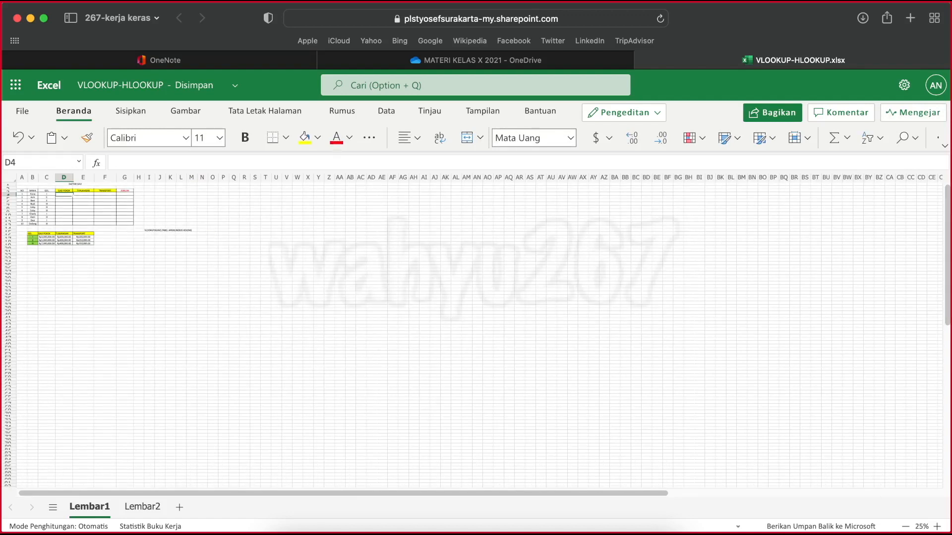
{"action": "left_click", "coordinate": [936, 527]}
{"action": "left_click", "coordinate": [937, 527]}
{"action": "left_click", "coordinate": [937, 527]}
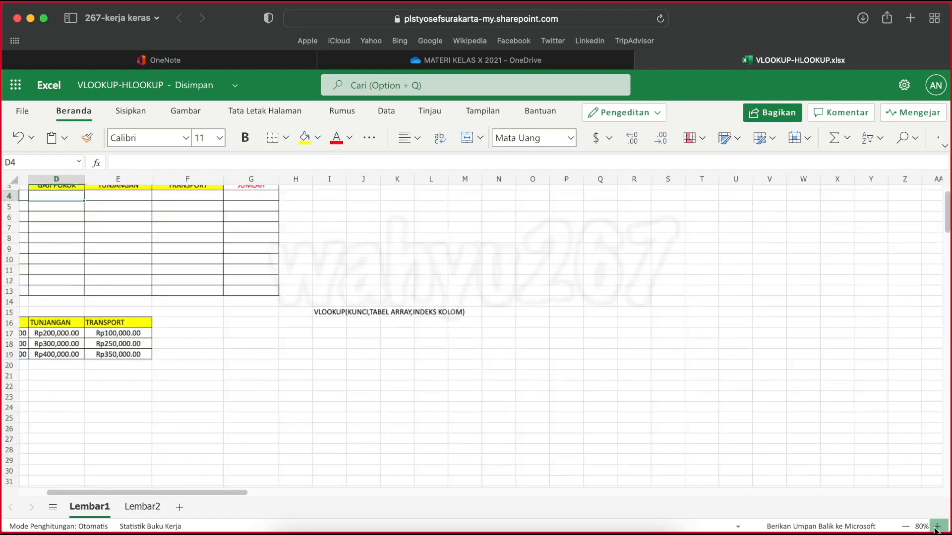
{"action": "left_click", "coordinate": [936, 526]}
{"action": "left_click", "coordinate": [936, 527]}
{"action": "left_click", "coordinate": [936, 527]}
{"action": "left_click", "coordinate": [936, 527]}
{"action": "left_click", "coordinate": [936, 527]}
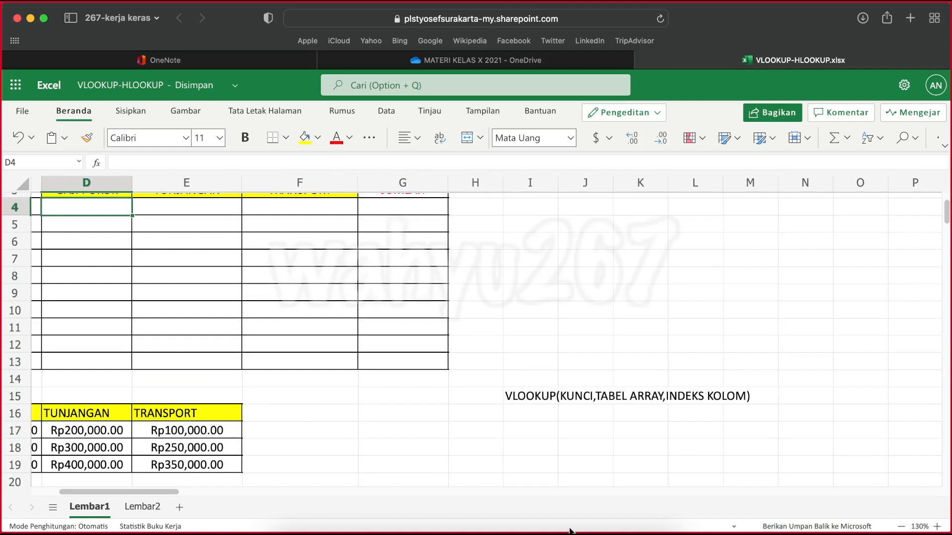
{"action": "left_click_drag", "start_coordinate": [161, 495], "coordinate": [76, 498]}
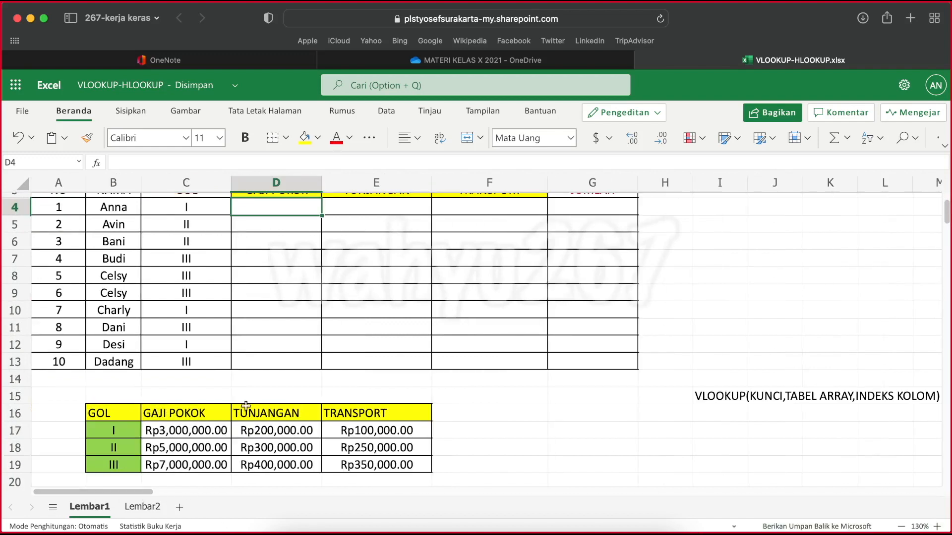
{"action": "left_click", "coordinate": [901, 527]}
{"action": "left_click", "coordinate": [900, 527]}
{"action": "scroll", "coordinate": [766, 473], "scroll_direction": "up", "scroll_amount": 2}
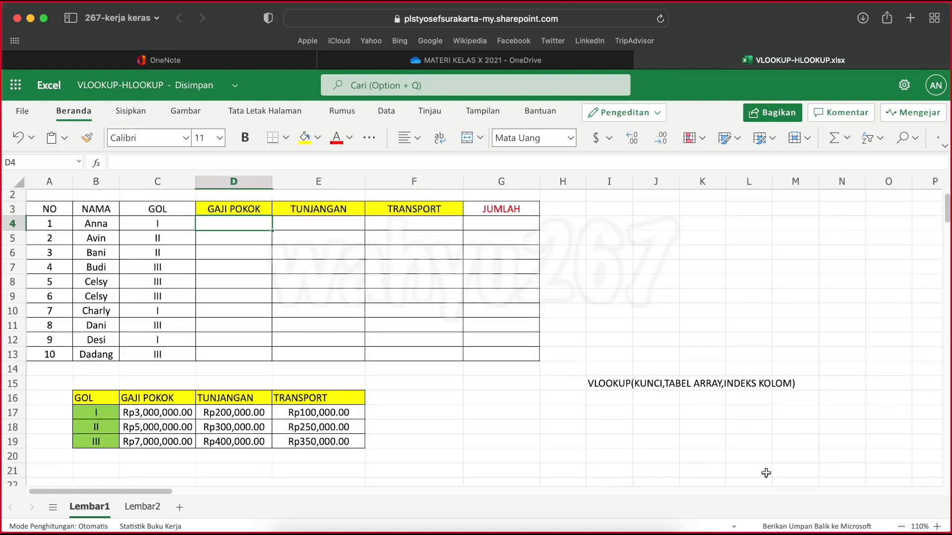
{"action": "left_click", "coordinate": [936, 527]}
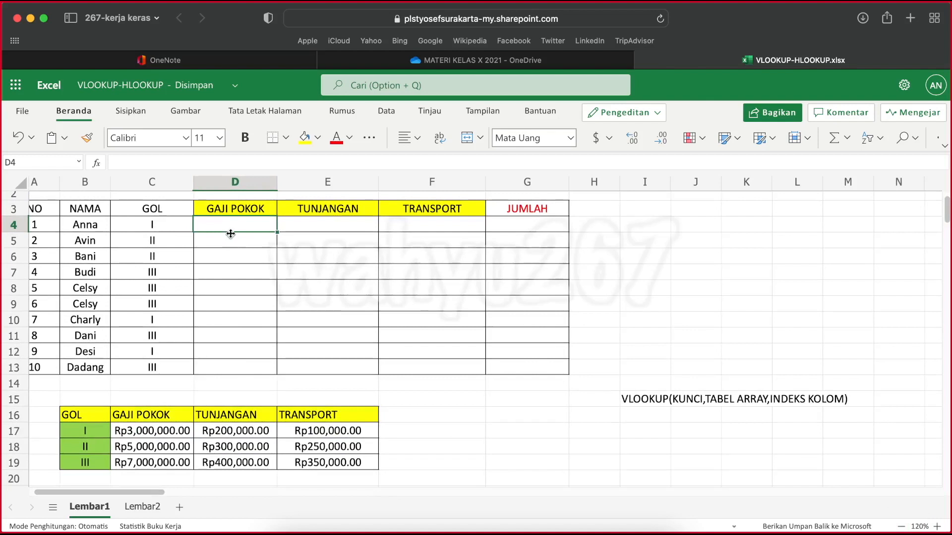
Enter =VLOOKUP(C4,B17:E19,2) in D4 to look up the first employee's GAJI POKOK
{"action": "type", "text": "="}
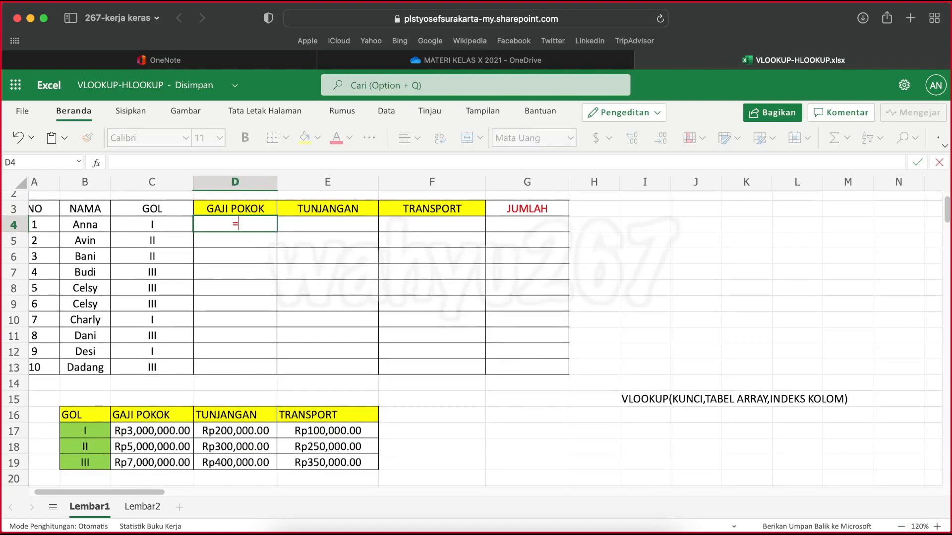
{"action": "type", "text": "VLO"}
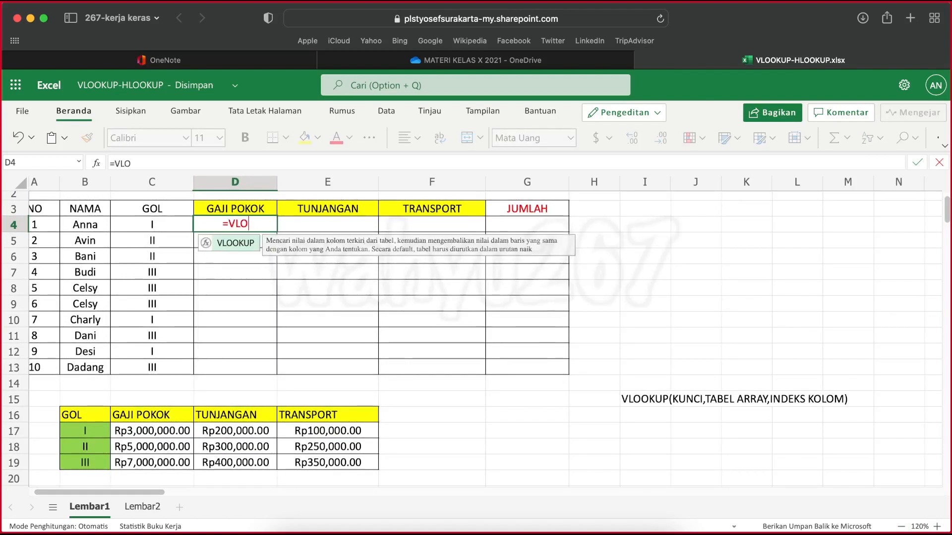
{"action": "type", "text": "OK"}
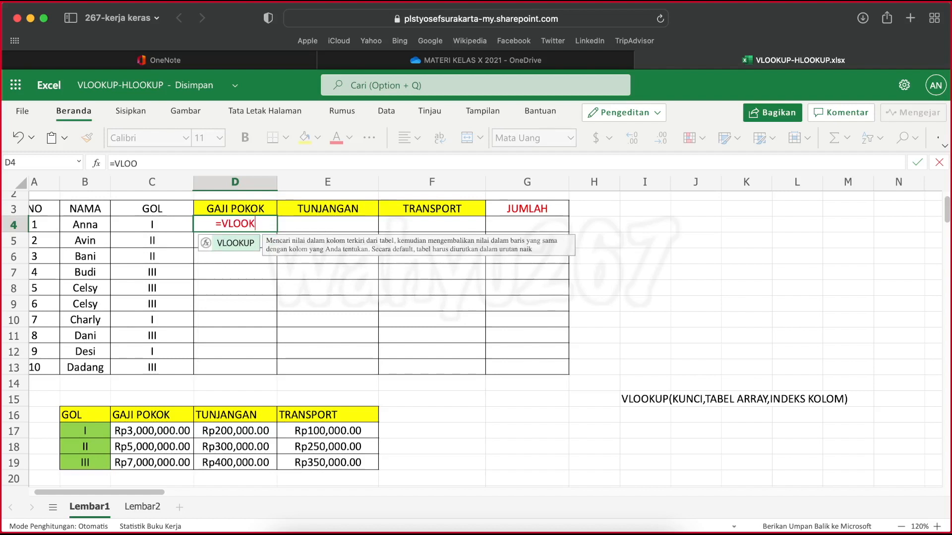
{"action": "type", "text": "UP("}
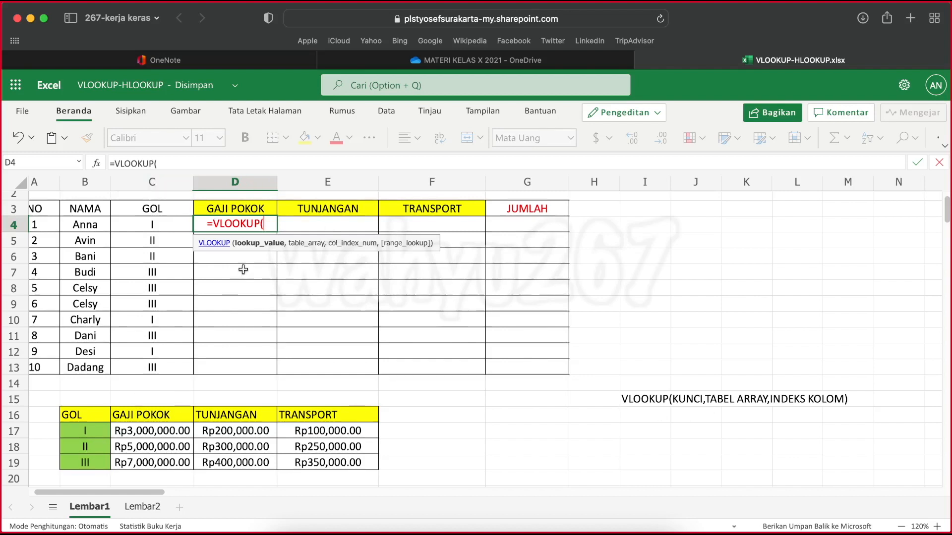
{"action": "left_click", "coordinate": [148, 224]}
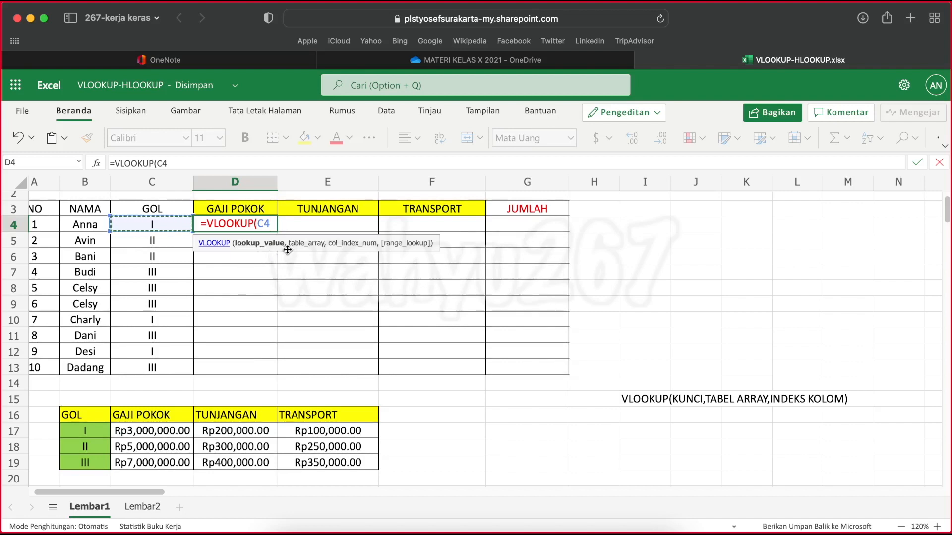
{"action": "type", "text": ","}
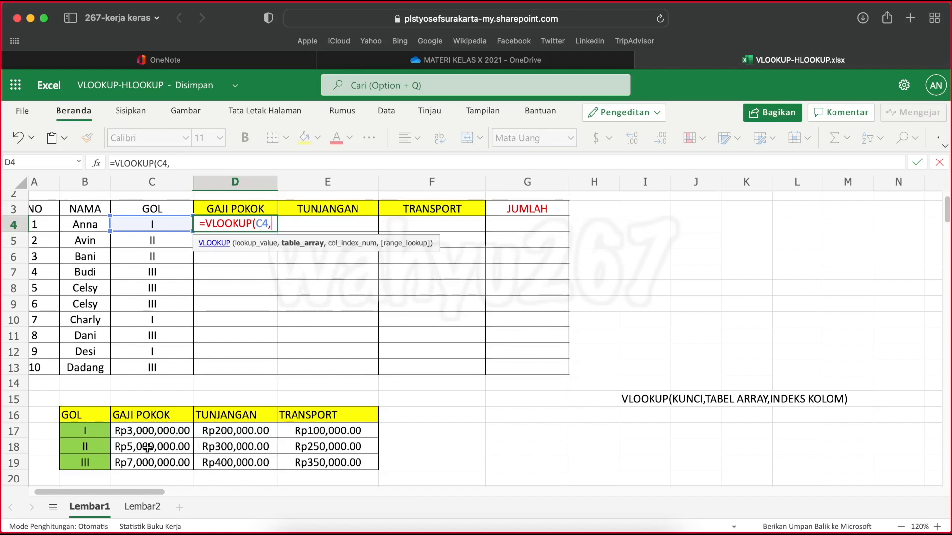
{"action": "left_click_drag", "start_coordinate": [85, 427], "coordinate": [327, 458]}
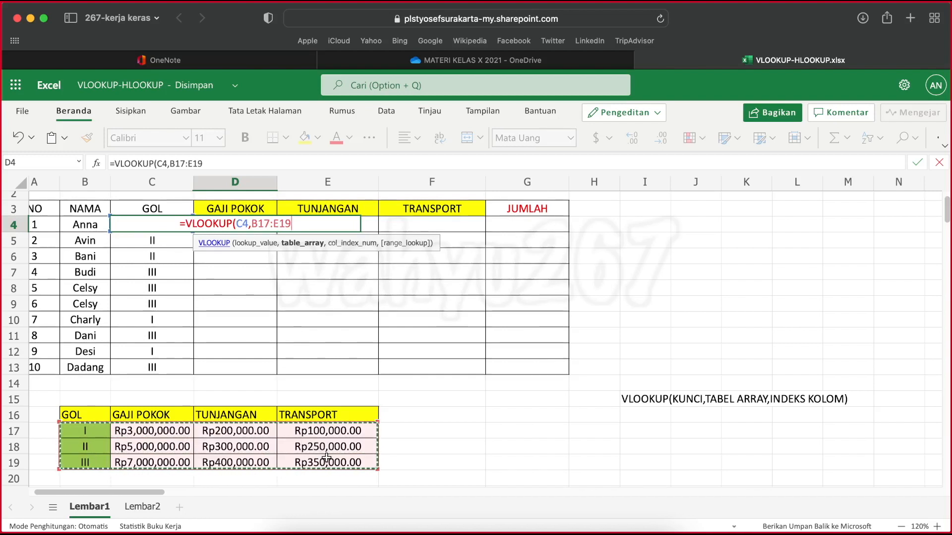
{"action": "type", "text": ","}
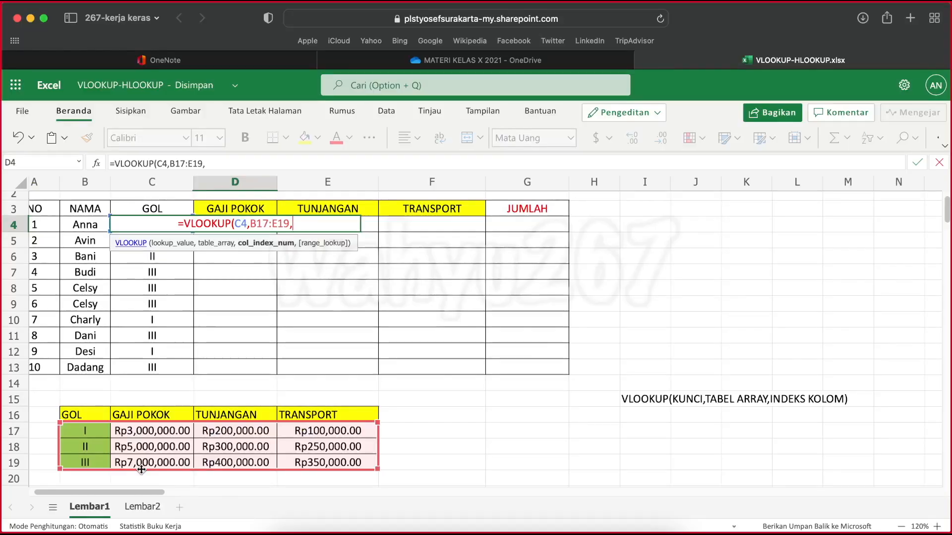
{"action": "type", "text": "2"}
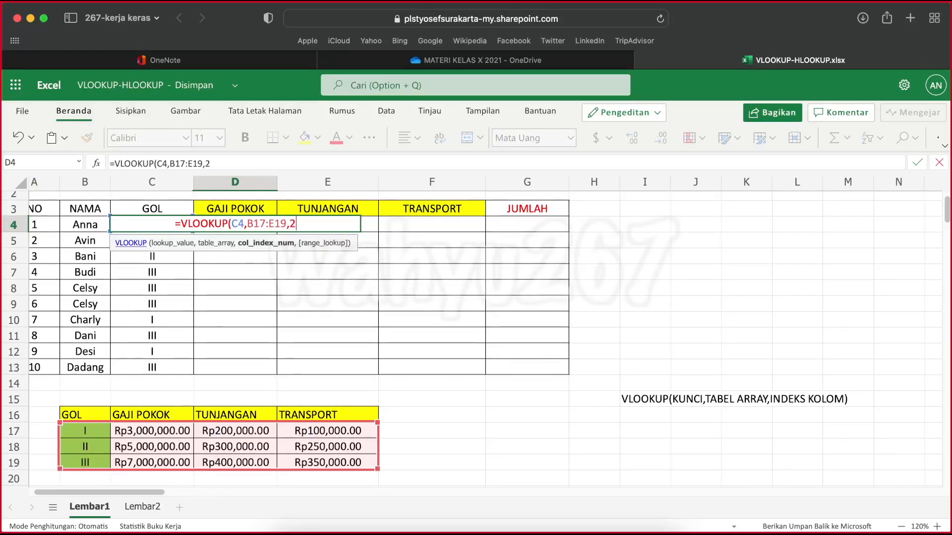
{"action": "type", "text": ")"}
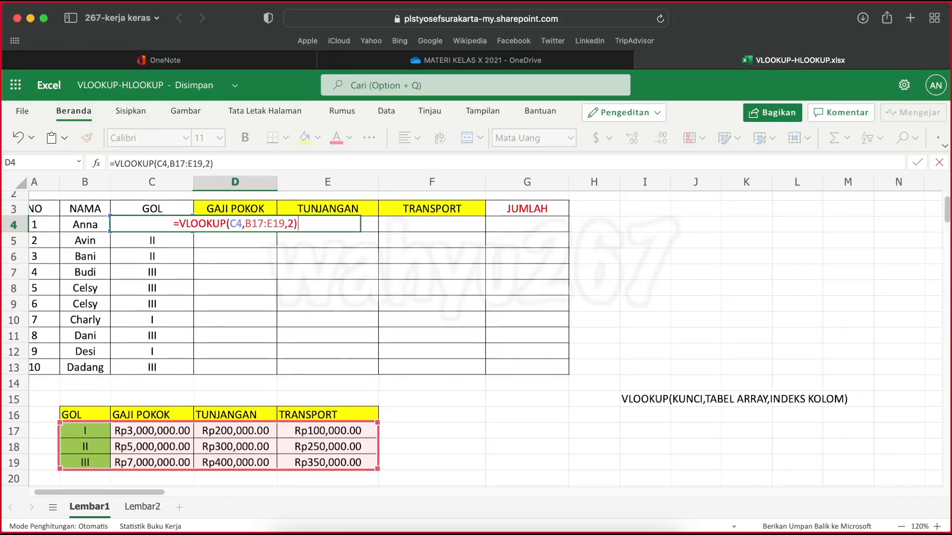
{"action": "key", "text": "Return"}
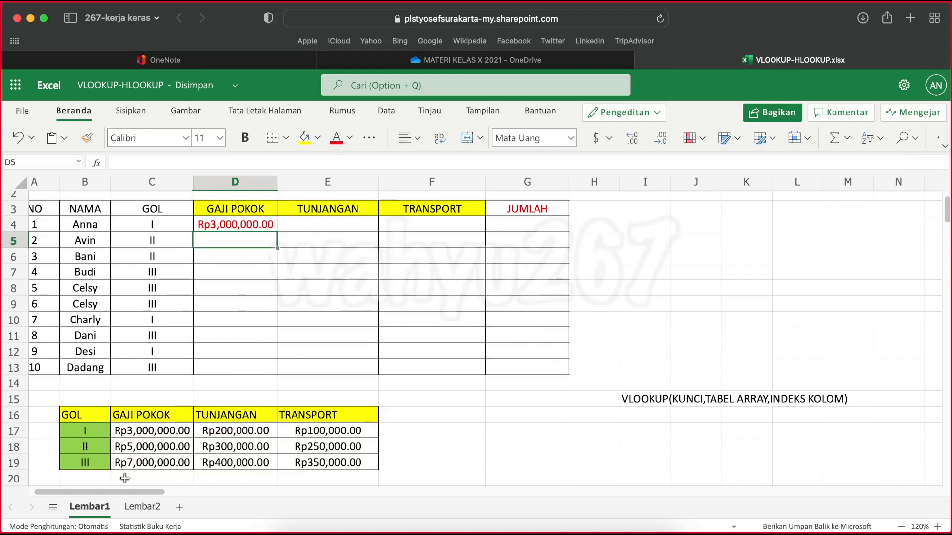
Number the reference table's columns 1, 2, 3 and 4 in cells B20:E20 beneath it
{"action": "scroll", "coordinate": [105, 492], "scroll_direction": "down", "scroll_amount": 1}
{"action": "scroll", "coordinate": [106, 491], "scroll_direction": "down", "scroll_amount": 2}
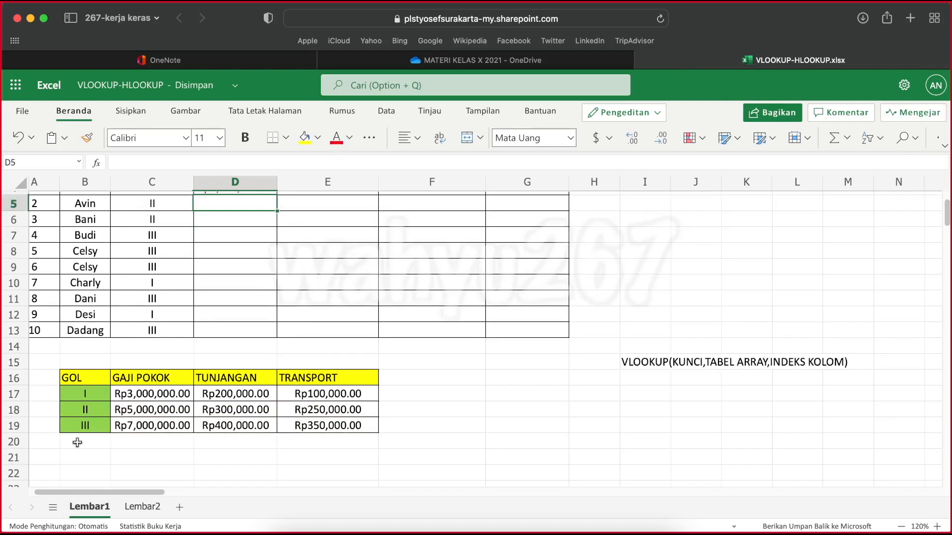
{"action": "left_click", "coordinate": [78, 443]}
{"action": "type", "text": "1"}
{"action": "key", "text": "Tab"}
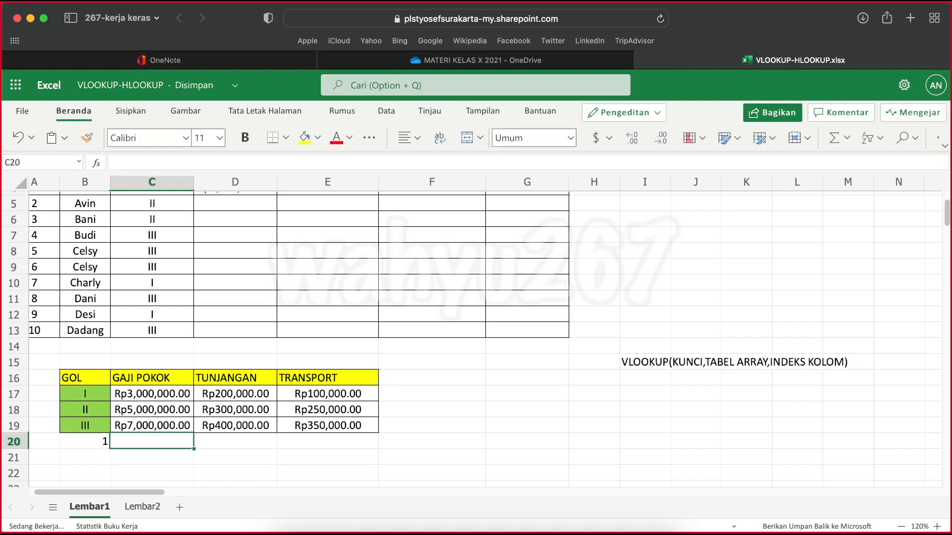
{"action": "type", "text": "2"}
{"action": "key", "text": "Tab"}
{"action": "type", "text": "3"}
{"action": "key", "text": "Tab"}
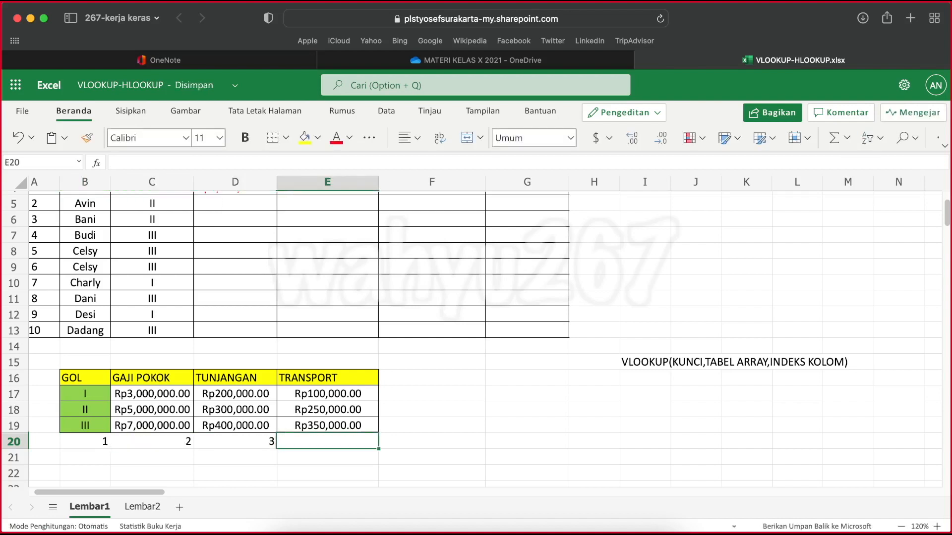
{"action": "type", "text": "4"}
{"action": "key", "text": "Tab"}
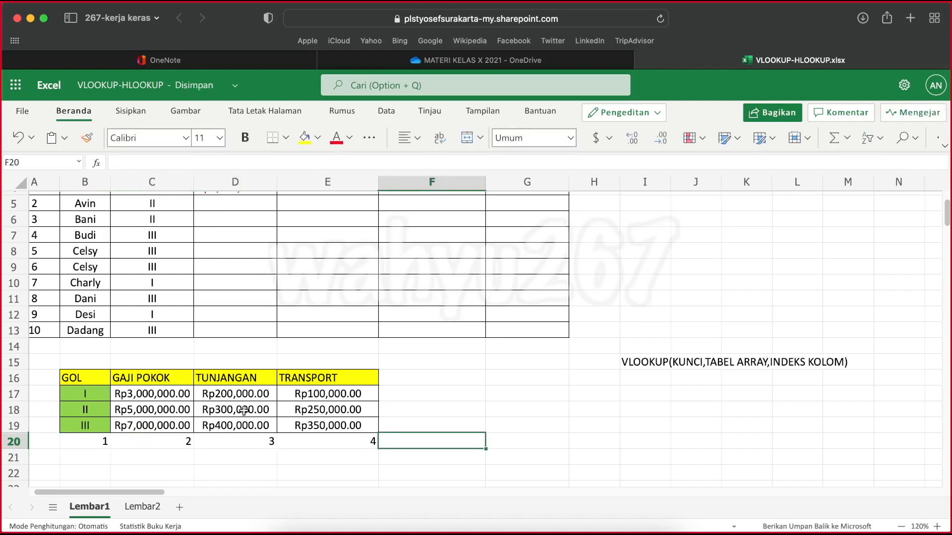
Examine the column index argument of the VLOOKUP formula in D4 against the column numbers under the reference table
{"action": "scroll", "coordinate": [159, 446], "scroll_direction": "up", "scroll_amount": 4}
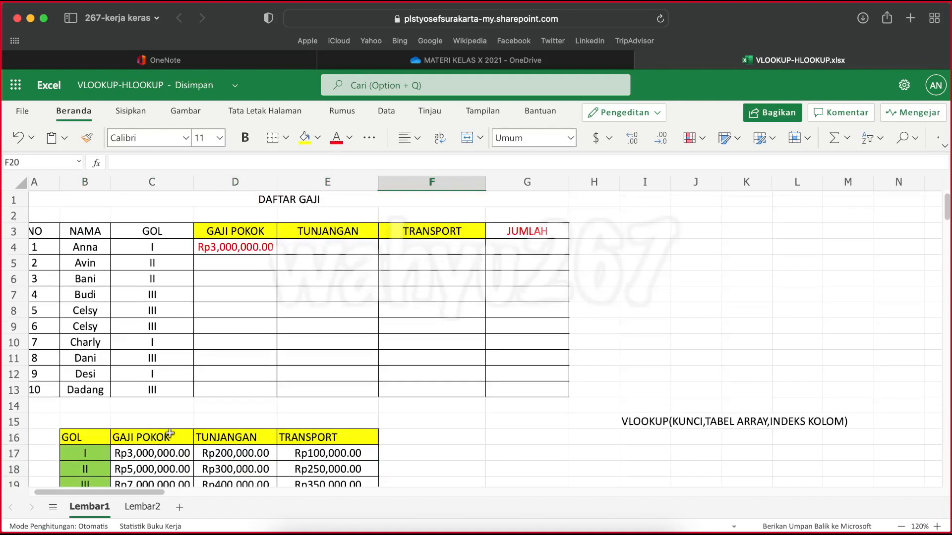
{"action": "left_click", "coordinate": [231, 251]}
{"action": "left_click", "coordinate": [215, 162]}
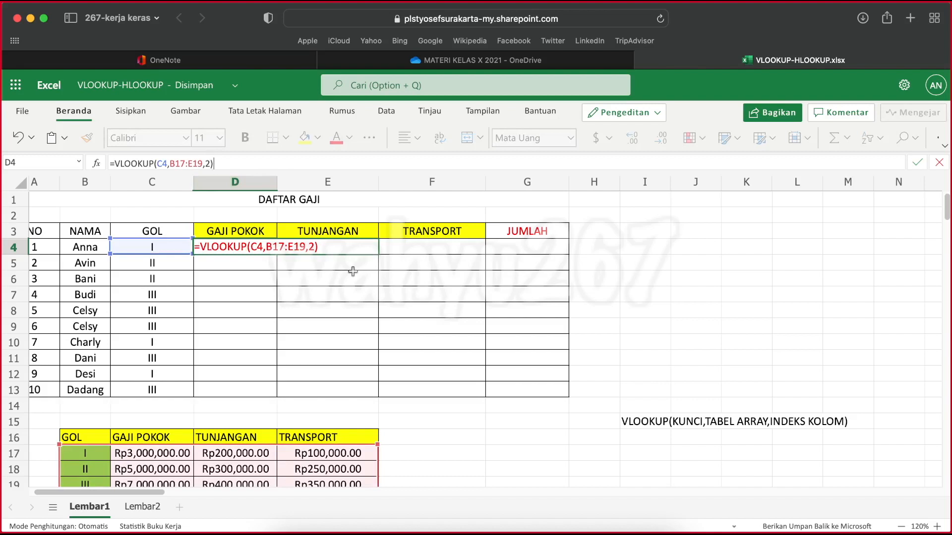
{"action": "scroll", "coordinate": [352, 271], "scroll_direction": "down", "scroll_amount": 2}
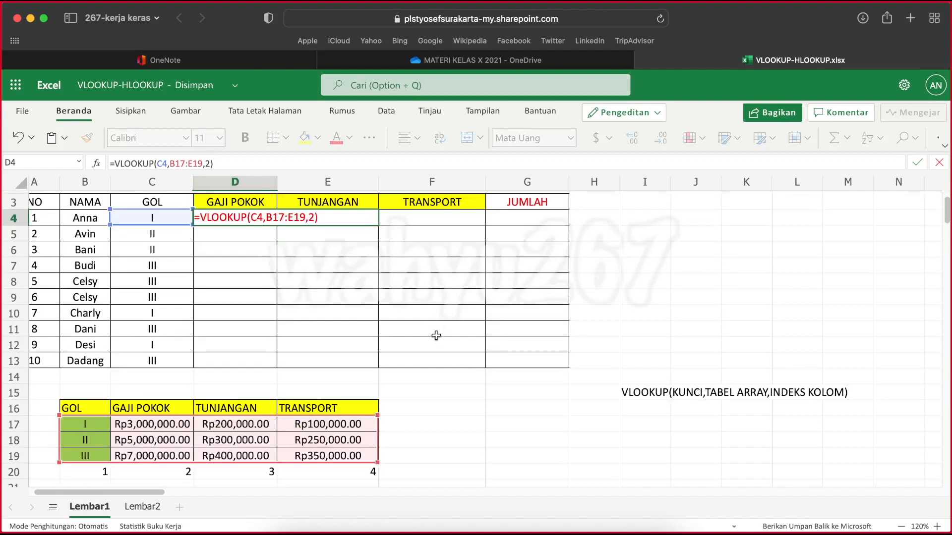
{"action": "left_click", "coordinate": [310, 217]}
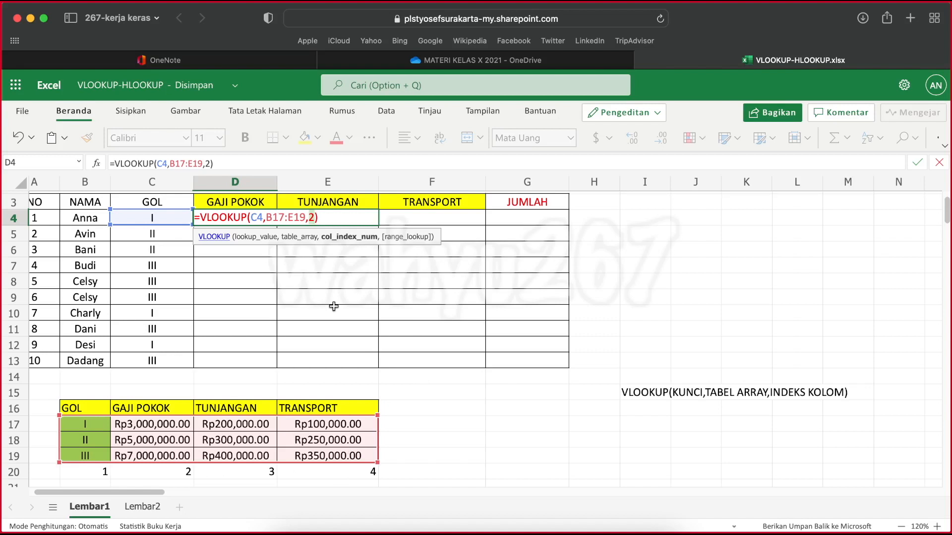
{"action": "key", "text": "ctrl+Return"}
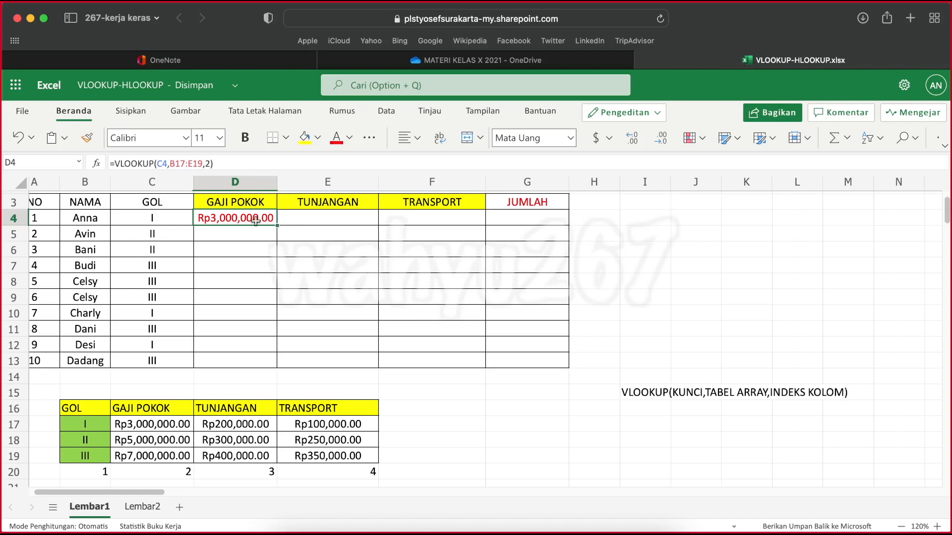
Fill the D4 formula down through D13 and check the formulas in D4:D6 against their GOL values
{"action": "left_click_drag", "start_coordinate": [278, 226], "coordinate": [277, 355]}
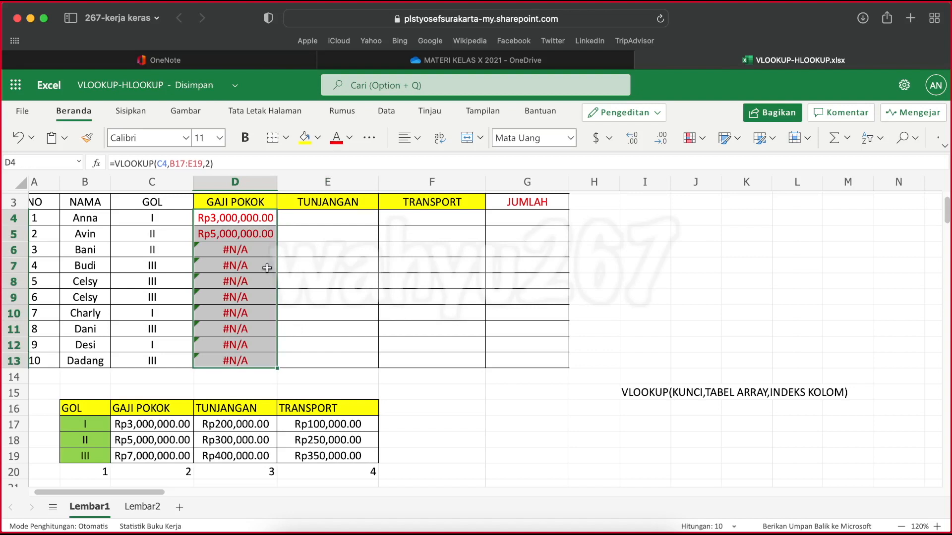
{"action": "left_click", "coordinate": [240, 224]}
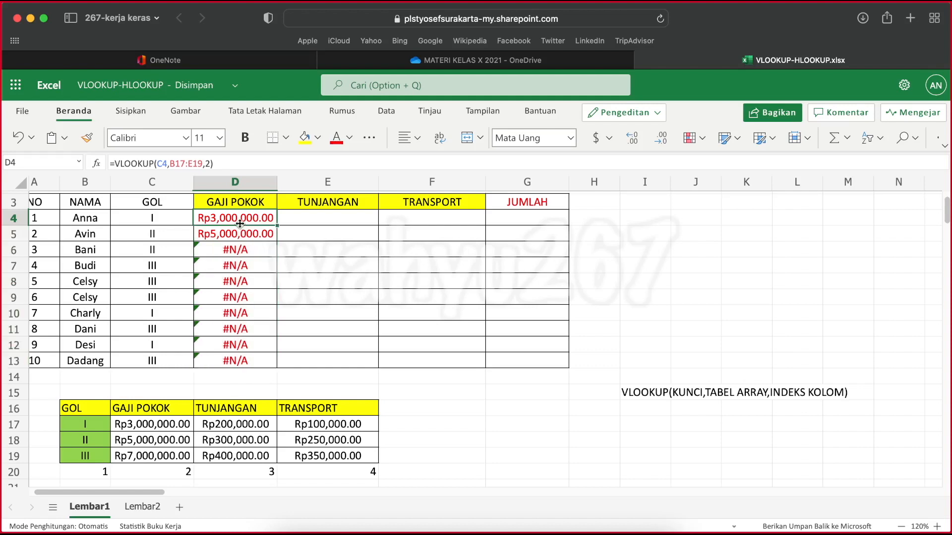
{"action": "left_click", "coordinate": [149, 219]}
{"action": "left_click", "coordinate": [234, 220]}
{"action": "left_click", "coordinate": [154, 230]}
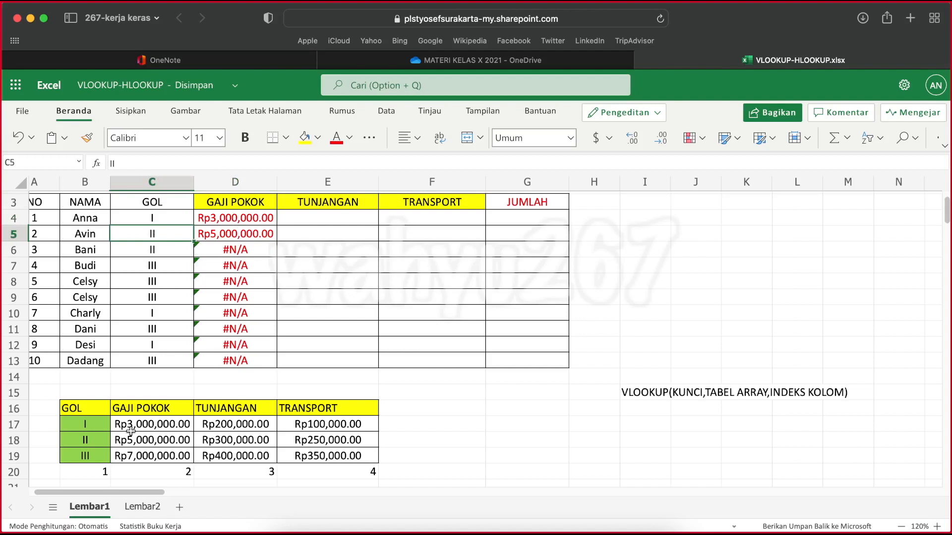
{"action": "left_click", "coordinate": [240, 238]}
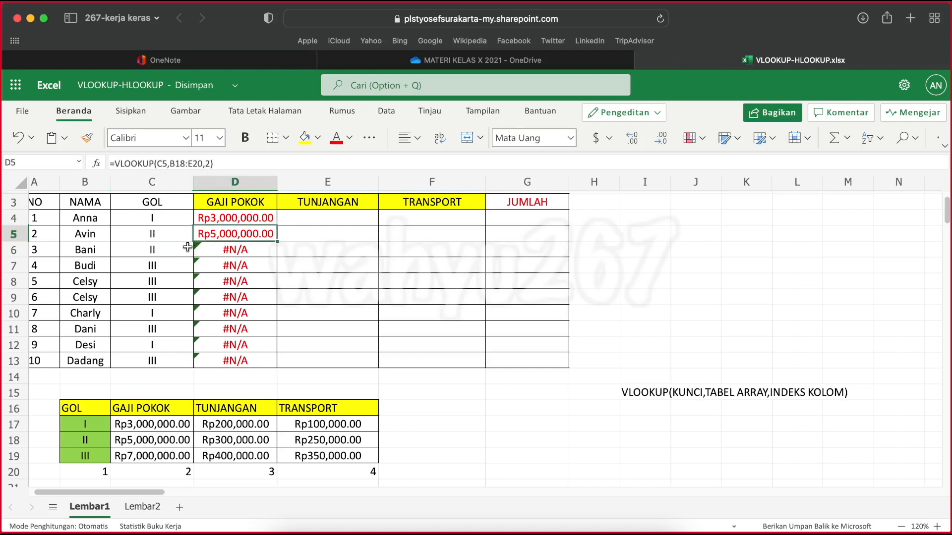
{"action": "left_click", "coordinate": [213, 251]}
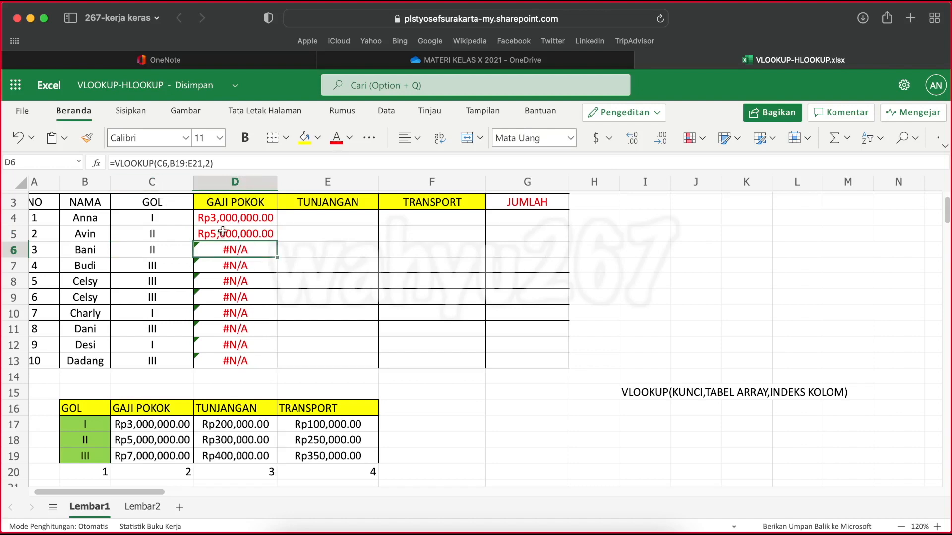
Inspect which table ranges the GAJI POKOK formulas in D6 and D13 reference relative to the GOL table
{"action": "left_click", "coordinate": [221, 163]}
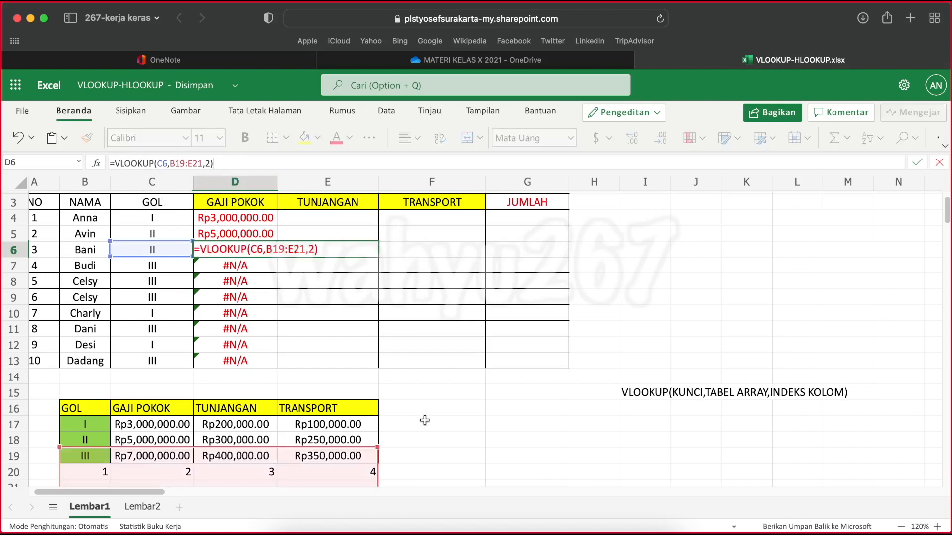
{"action": "scroll", "coordinate": [426, 423], "scroll_direction": "down", "scroll_amount": 3}
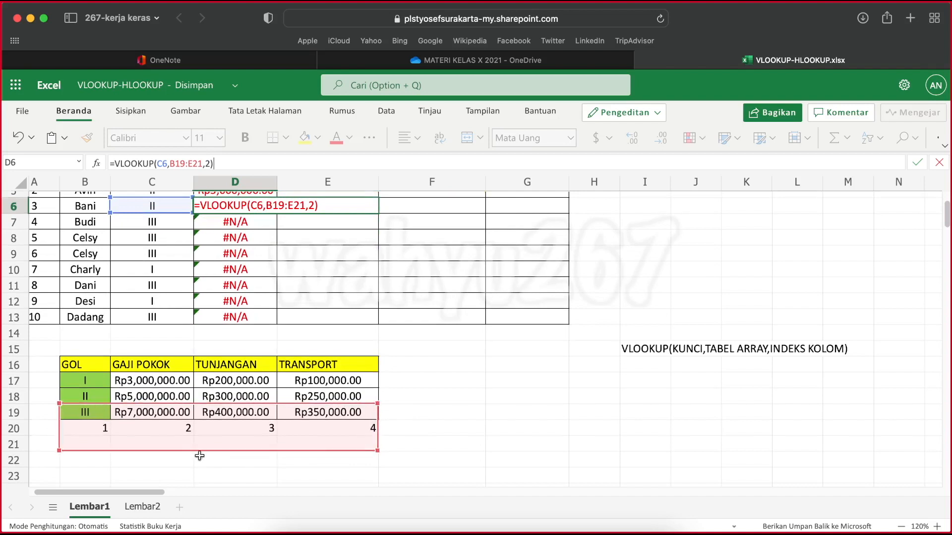
{"action": "left_click", "coordinate": [233, 316]}
{"action": "left_click", "coordinate": [223, 161]}
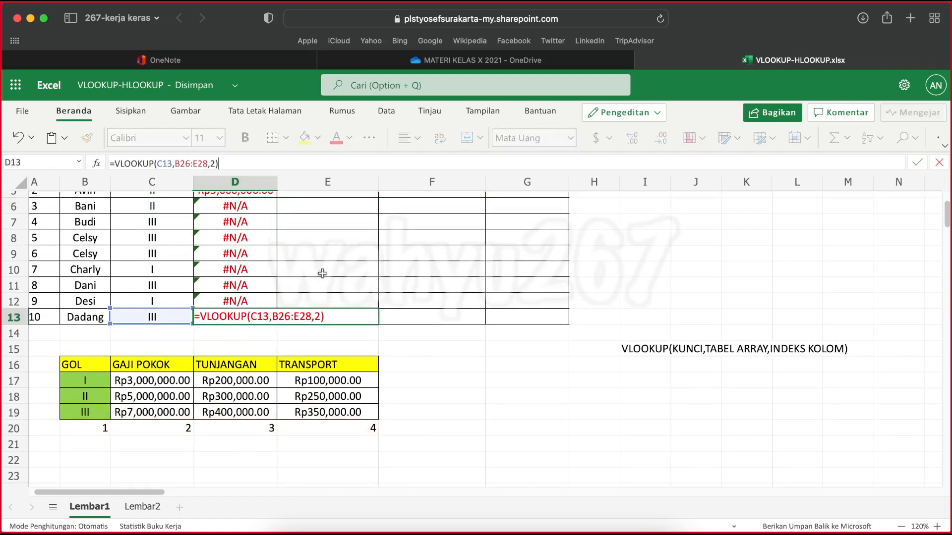
{"action": "scroll", "coordinate": [417, 408], "scroll_direction": "down", "scroll_amount": 3}
{"action": "scroll", "coordinate": [418, 408], "scroll_direction": "down", "scroll_amount": 2}
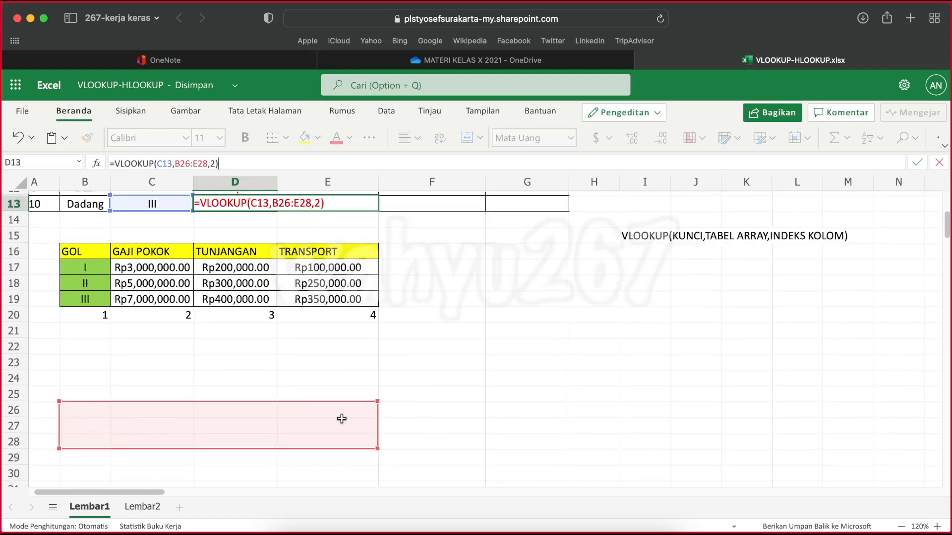
{"action": "scroll", "coordinate": [342, 419], "scroll_direction": "up", "scroll_amount": 5}
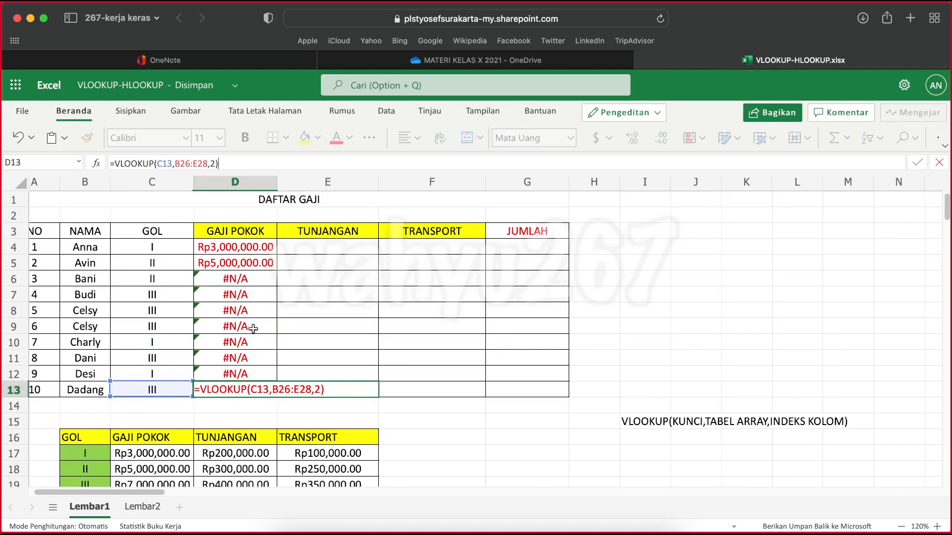
Clear all the GAJI POKOK formulas from D4:D13
{"action": "left_click", "coordinate": [220, 265]}
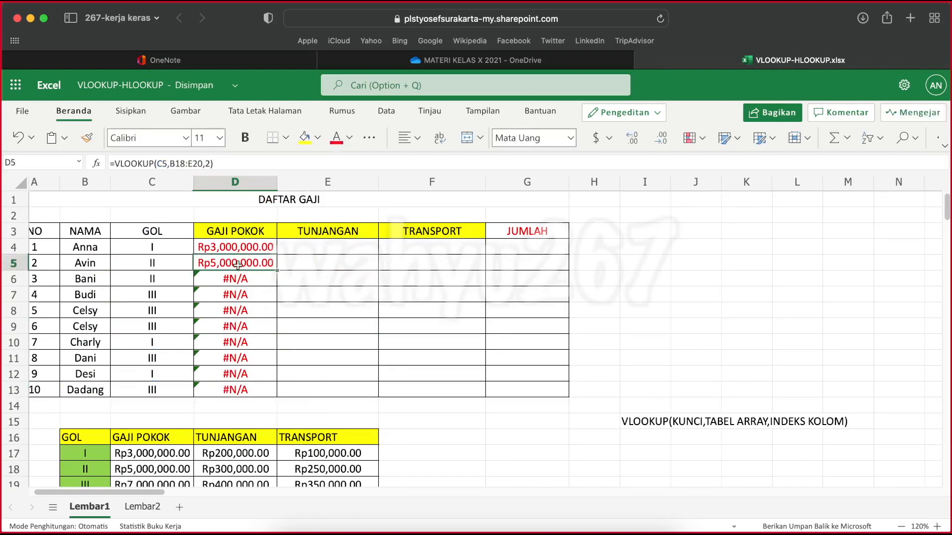
{"action": "left_click_drag", "start_coordinate": [237, 260], "coordinate": [237, 384]}
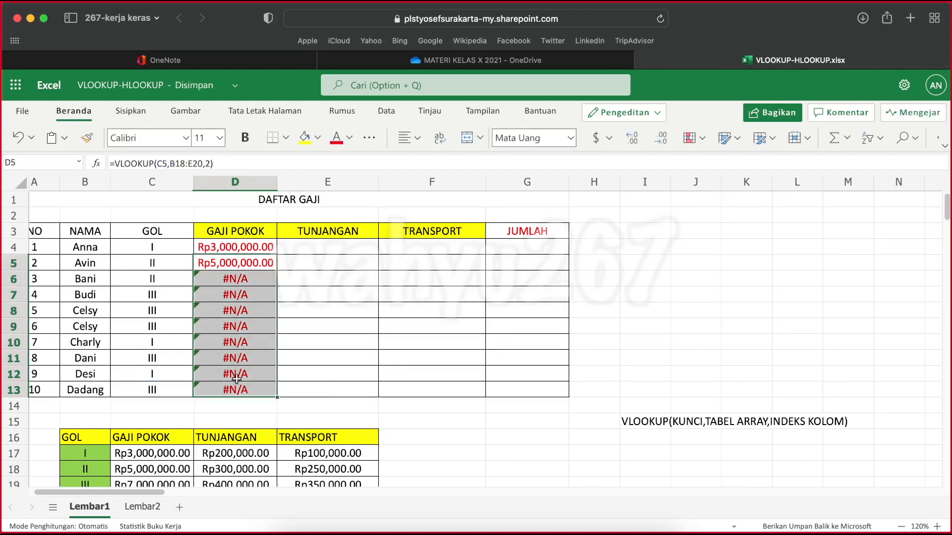
{"action": "key", "text": "Delete"}
{"action": "left_click", "coordinate": [245, 246]}
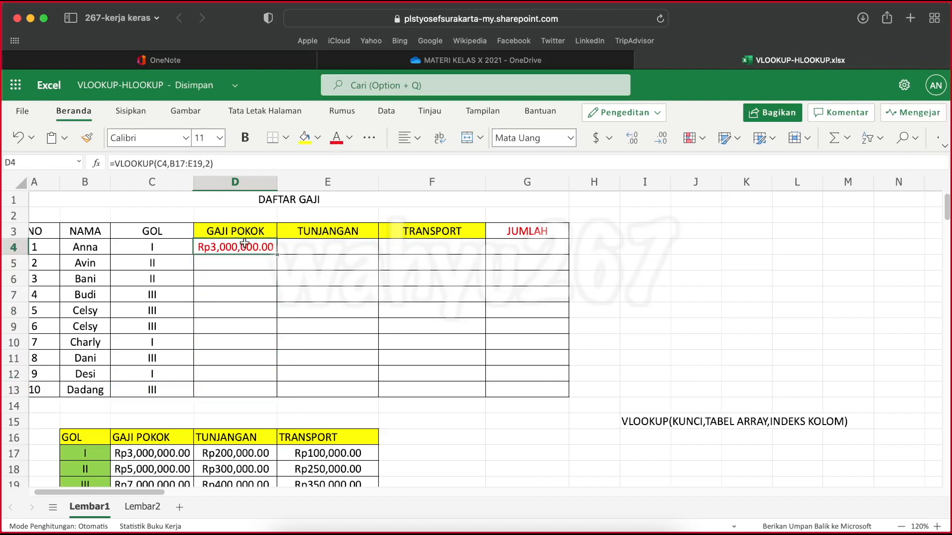
{"action": "key", "text": "Delete"}
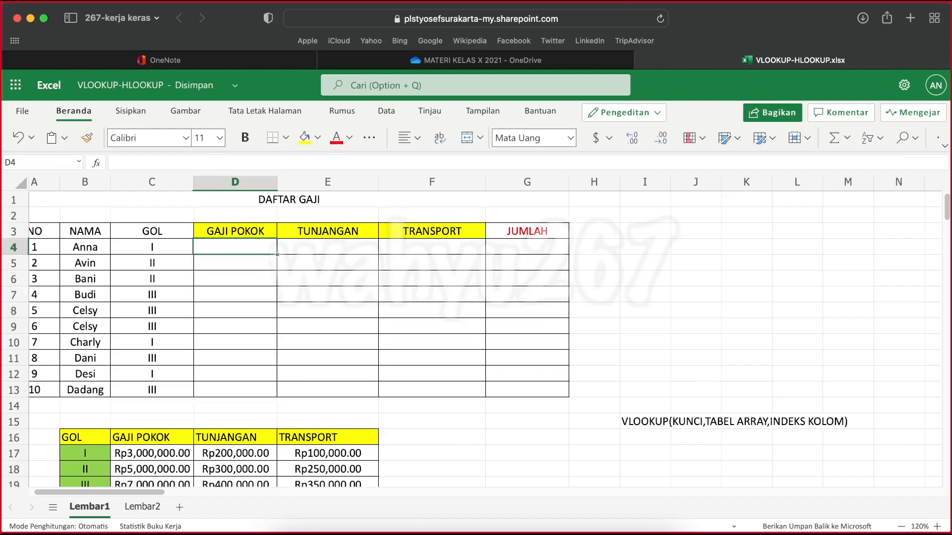
Begin a VLOOKUP formula in D4 with C4 as the lookup value and B17:E19 as the table array
{"action": "type", "text": "="}
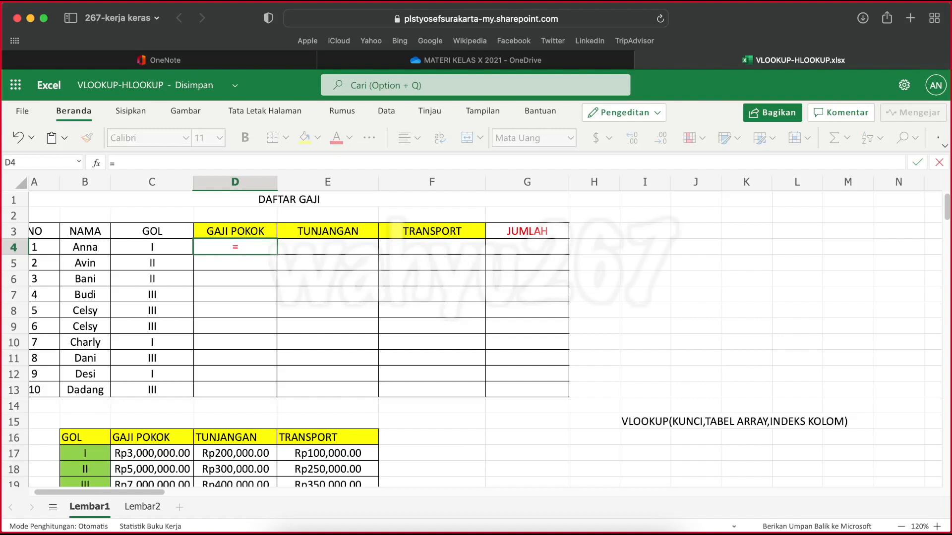
{"action": "type", "text": "VL"}
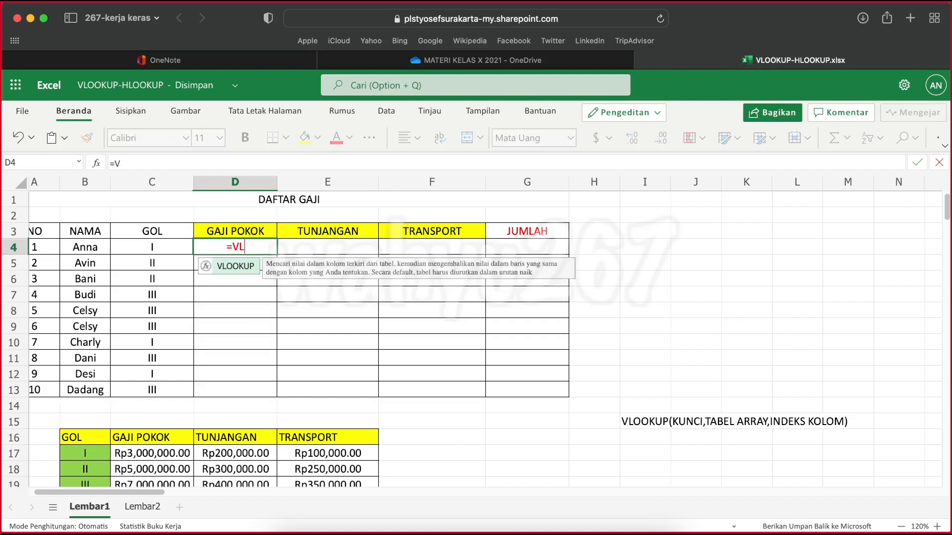
{"action": "type", "text": "OOKUP"}
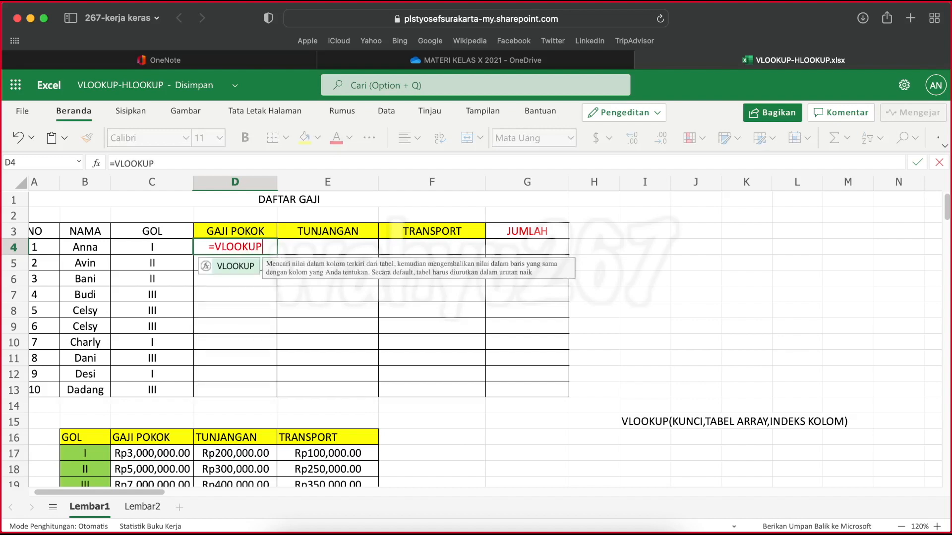
{"action": "type", "text": "("}
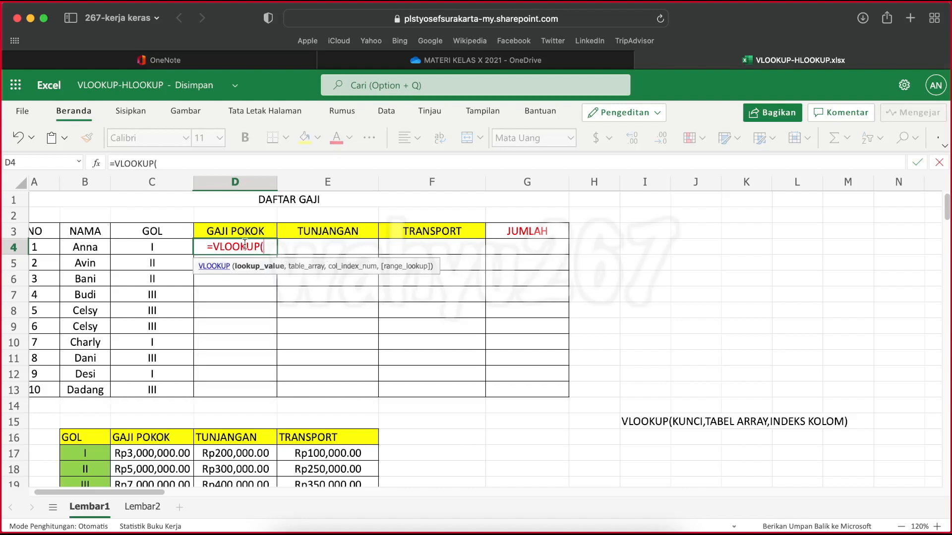
{"action": "left_click", "coordinate": [151, 249]}
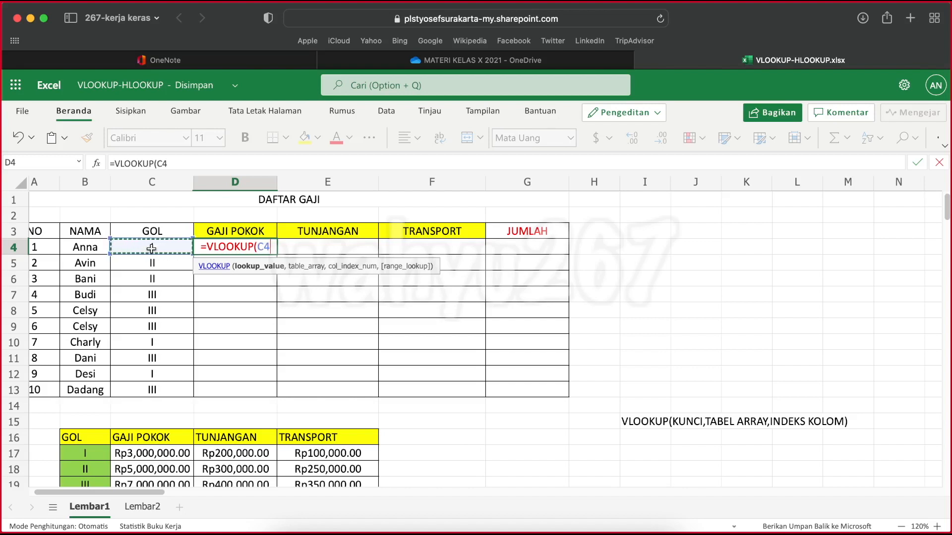
{"action": "type", "text": ","}
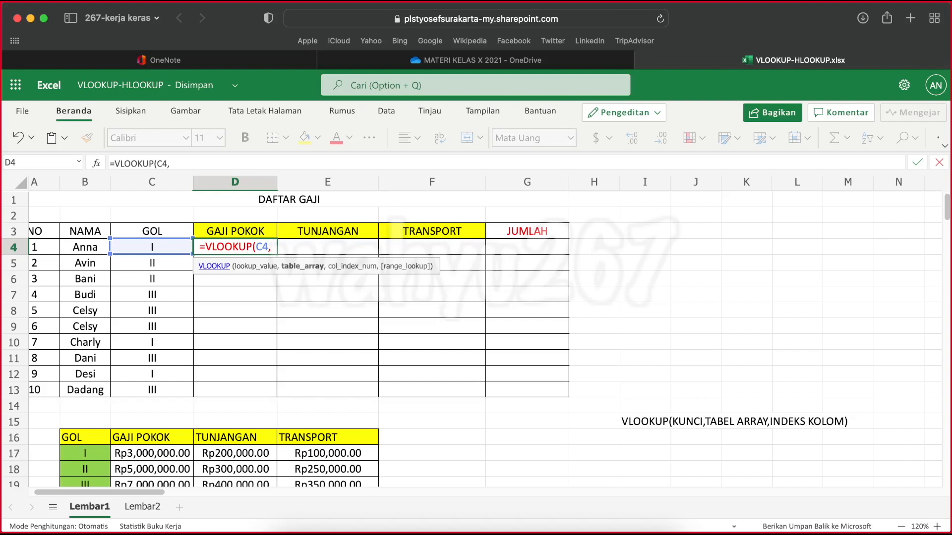
{"action": "scroll", "coordinate": [216, 394], "scroll_direction": "down", "scroll_amount": 3}
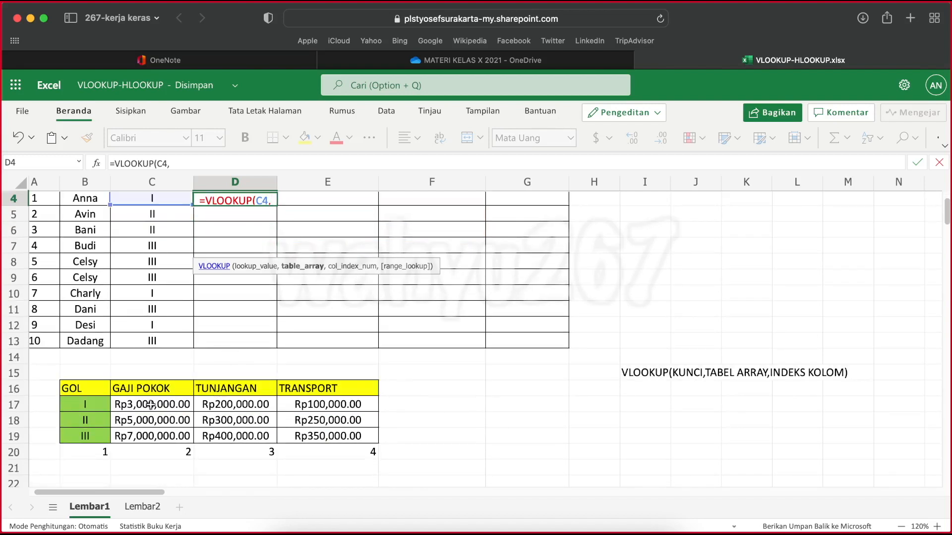
{"action": "left_click_drag", "start_coordinate": [97, 404], "coordinate": [238, 422]}
{"action": "left_click_drag", "start_coordinate": [306, 427], "coordinate": [328, 424]}
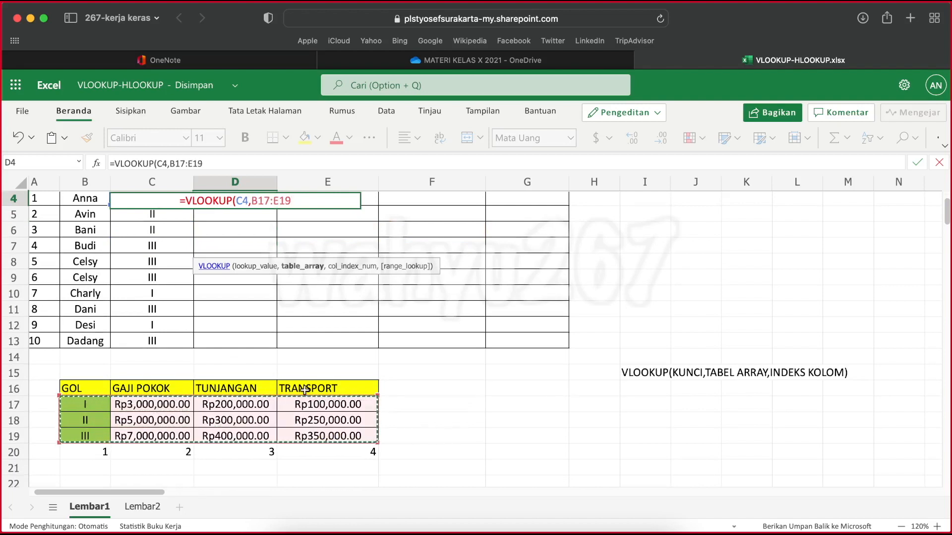
{"action": "scroll", "coordinate": [277, 342], "scroll_direction": "up", "scroll_amount": 1}
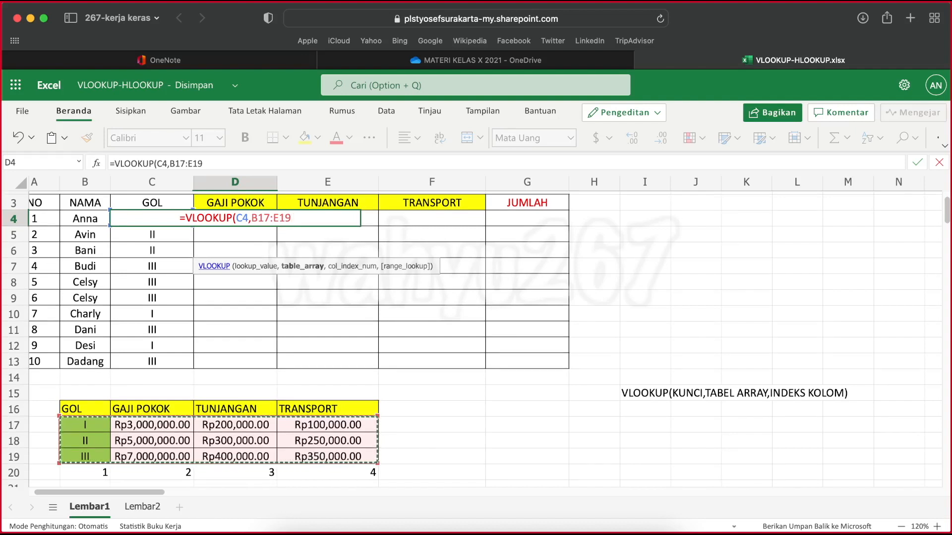
Make the table array in the D4 formula absolute and cycle both corner references back to relative
{"action": "key", "text": "F4"}
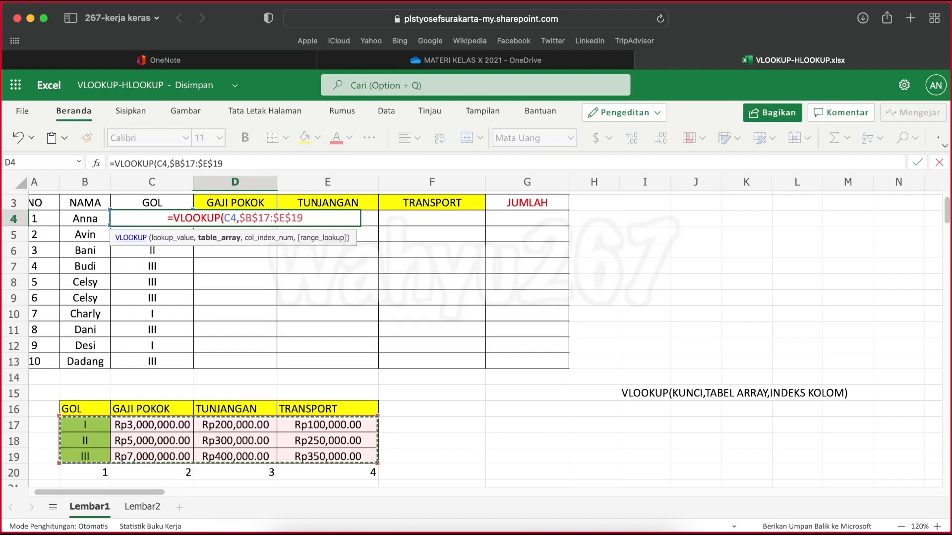
{"action": "left_click", "coordinate": [250, 215]}
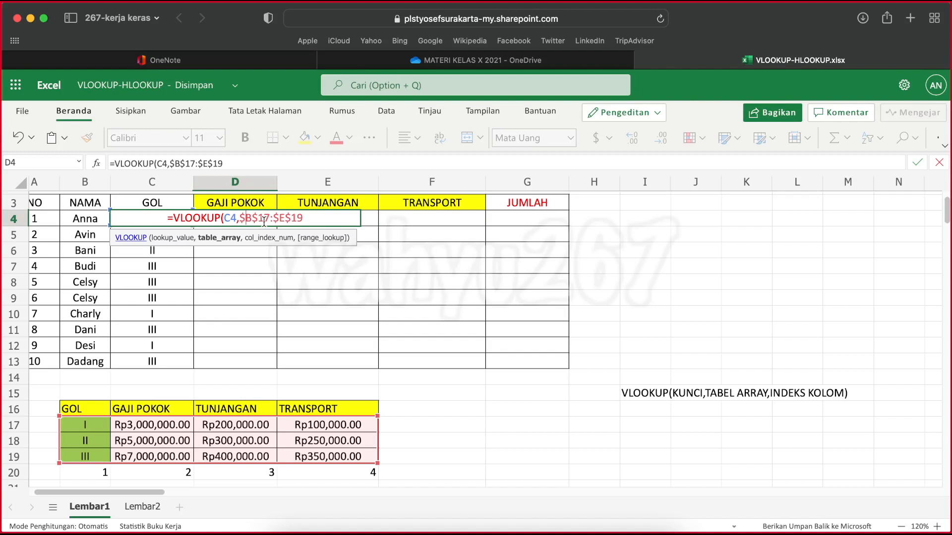
{"action": "key", "text": "BackSpace"}
{"action": "key", "text": "F4"}
{"action": "key", "text": "F4"}
{"action": "key", "text": "F4"}
{"action": "key", "text": "F4"}
{"action": "key", "text": "F4"}
{"action": "key", "text": "F4"}
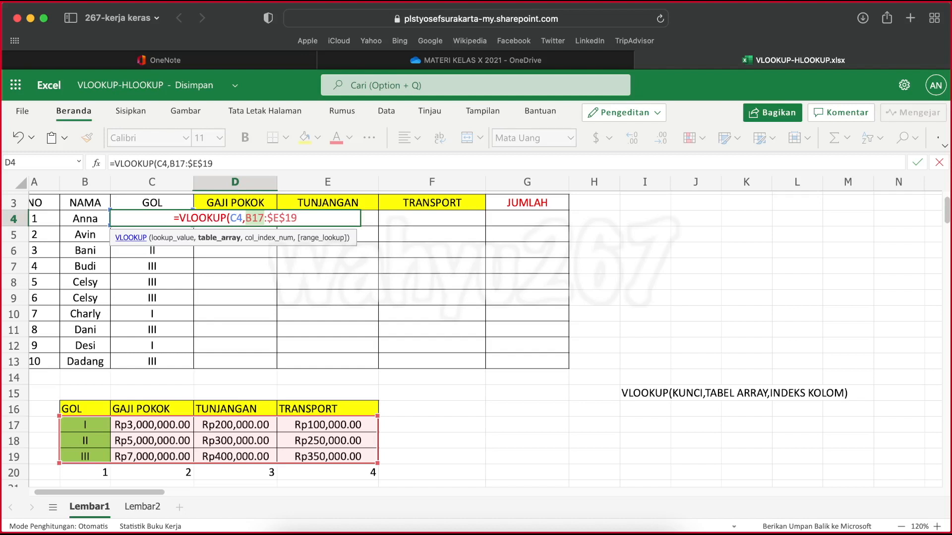
{"action": "left_click", "coordinate": [280, 218]}
{"action": "key", "text": "F4"}
{"action": "key", "text": "F4"}
{"action": "key", "text": "F4"}
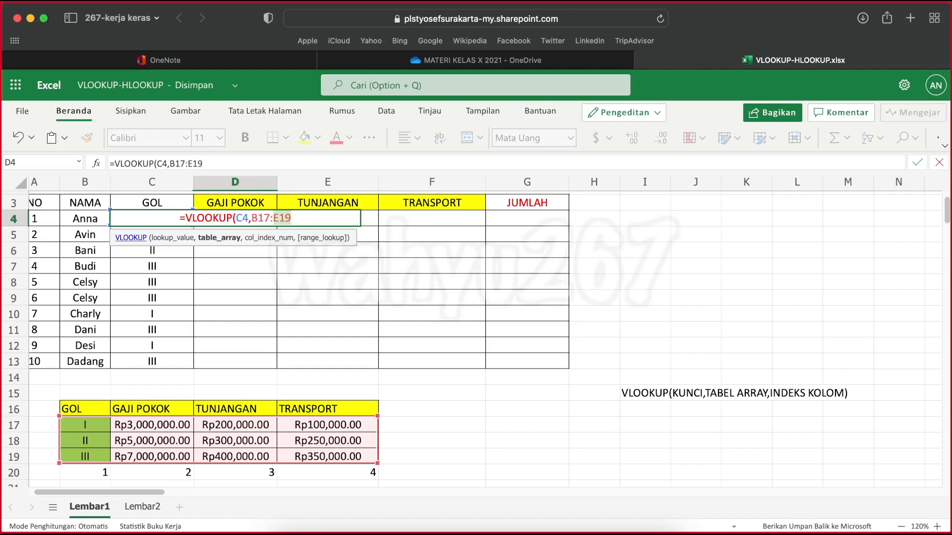
Add dollar signs to the table array in the D4 formula so it reads $B$17:$E$19
{"action": "left_click", "coordinate": [303, 219]}
{"action": "left_click", "coordinate": [252, 216]}
{"action": "type", "text": "$"}
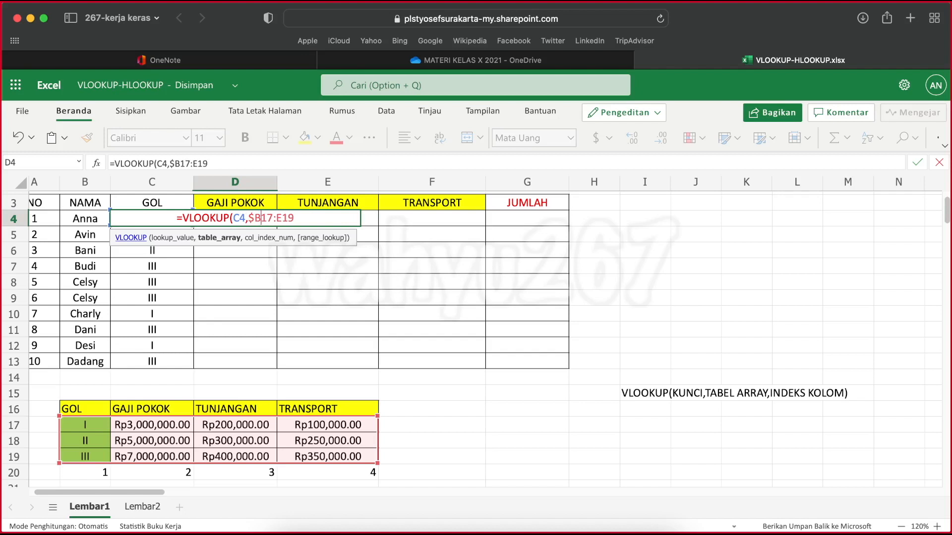
{"action": "type", "text": "$"}
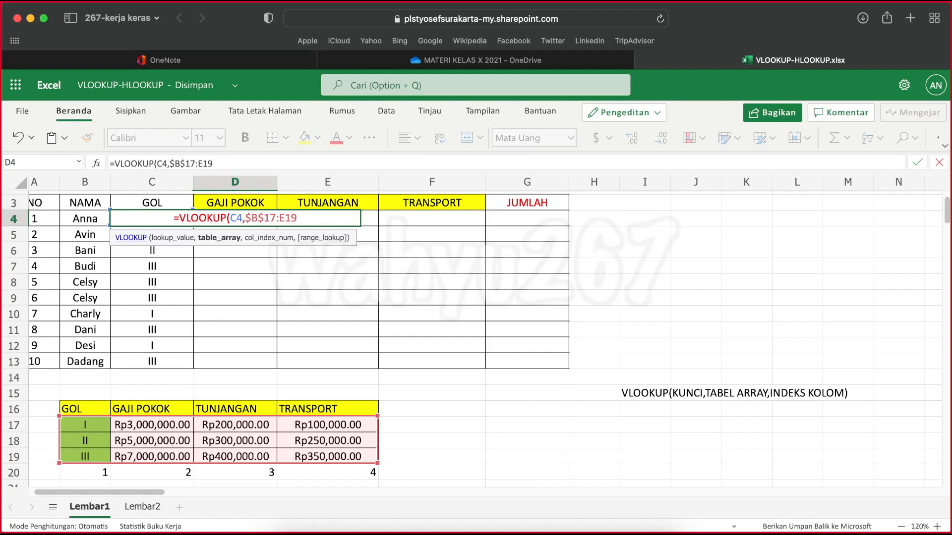
{"action": "type", "text": "$"}
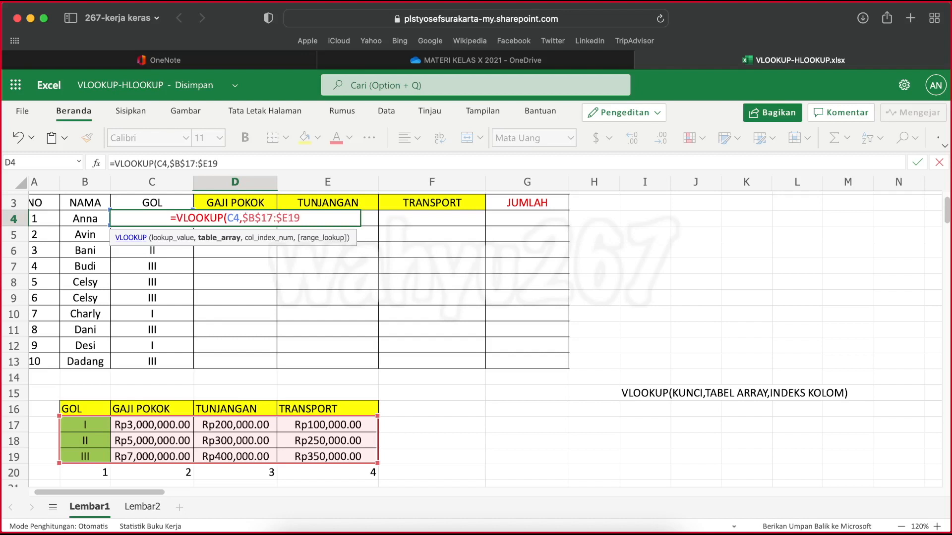
{"action": "type", "text": "$"}
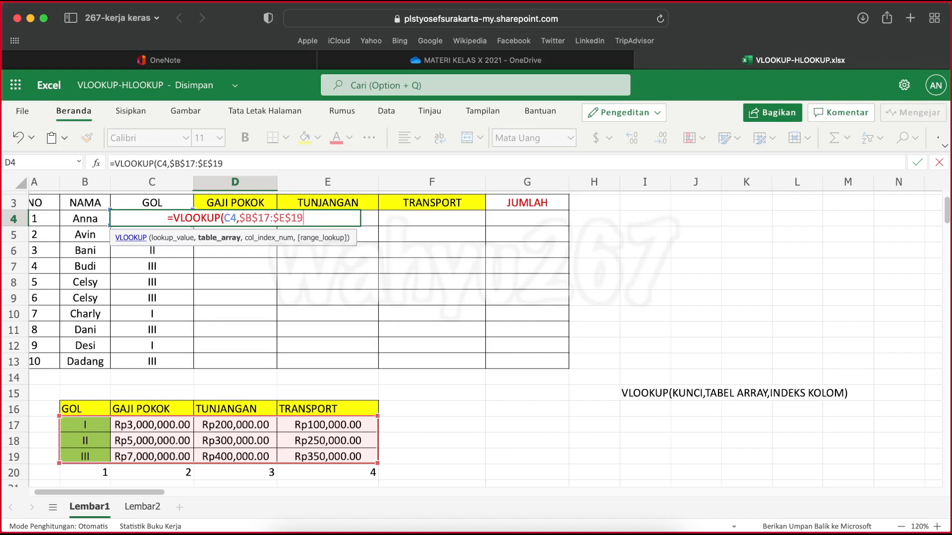
Complete the D4 formula with column index 2 as =VLOOKUP(C4,$B$17:$E$19,2)
{"action": "type", "text": ","}
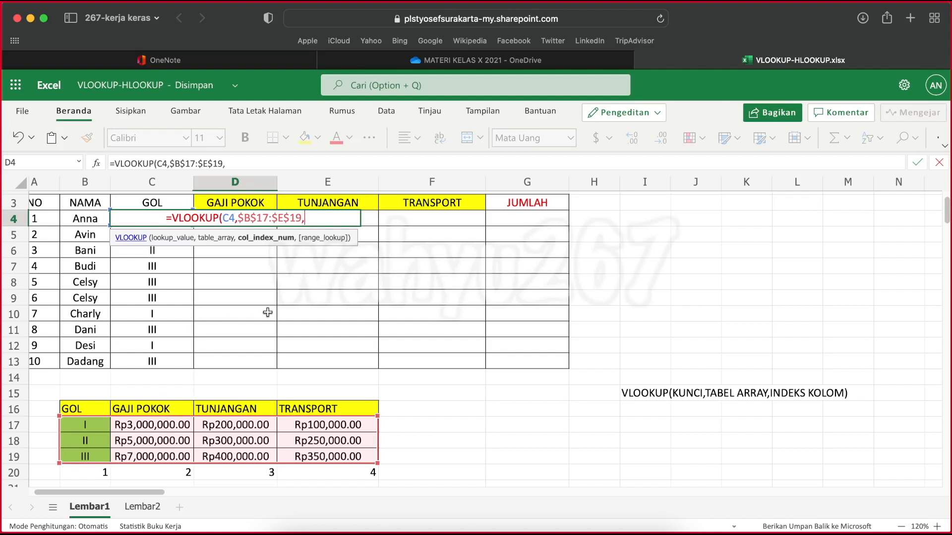
{"action": "type", "text": "2"}
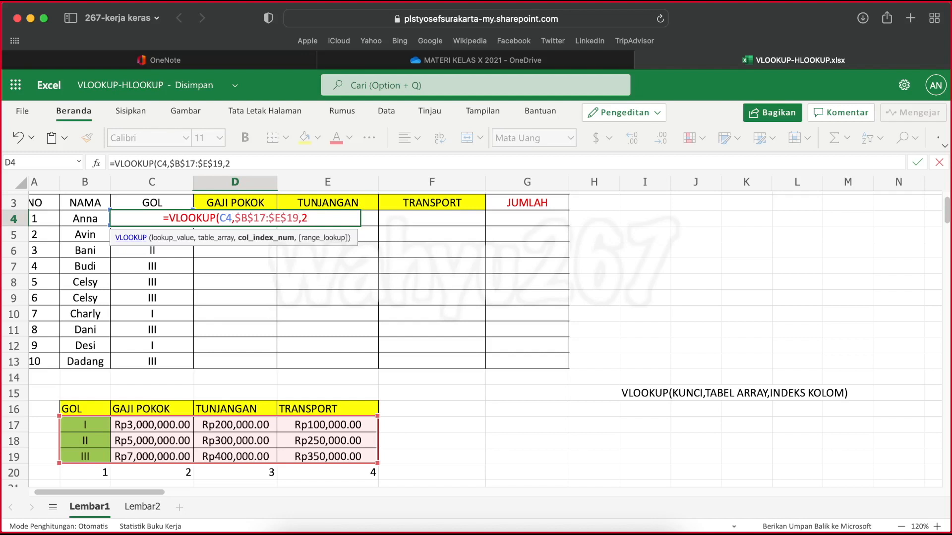
{"action": "type", "text": ")"}
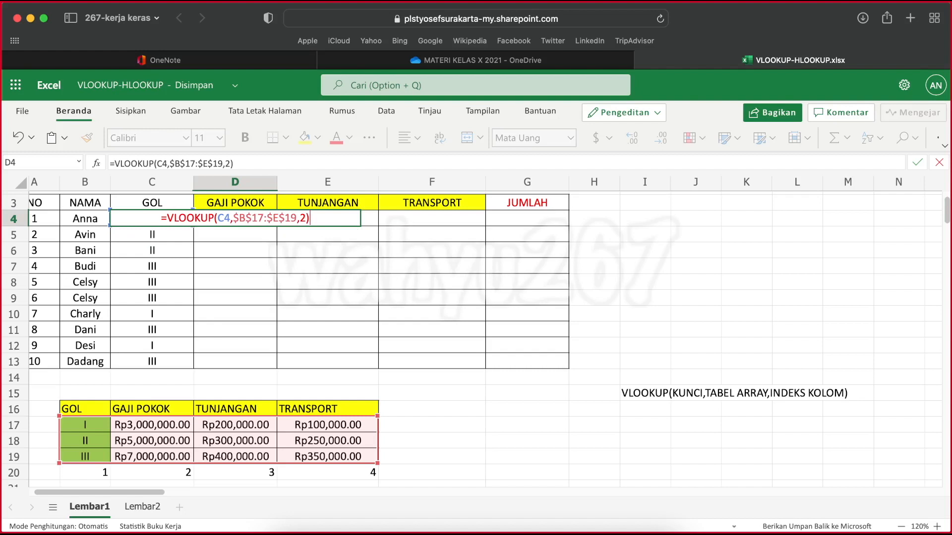
{"action": "key", "text": "Return"}
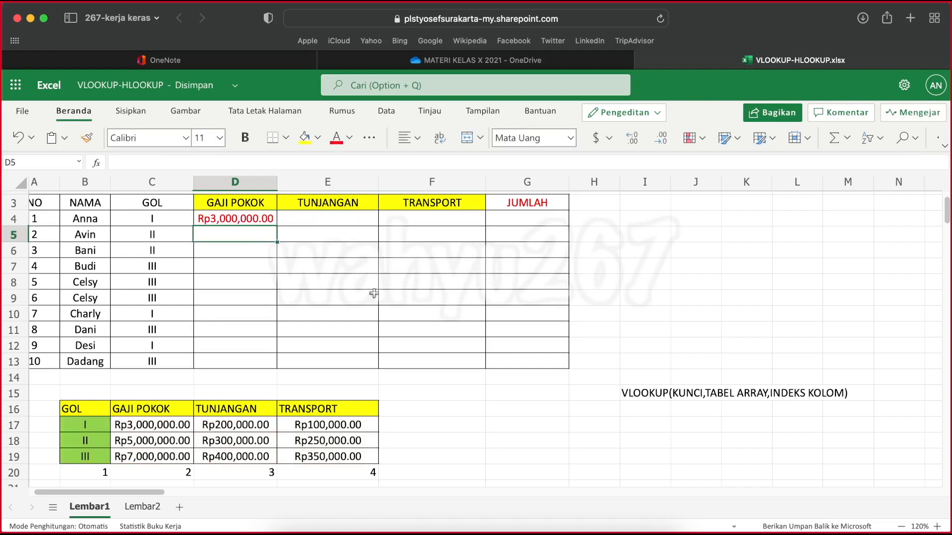
Fill the D4 formula down through D13 and check the first rows against their GOL values and the formula in D6
{"action": "left_click", "coordinate": [235, 213]}
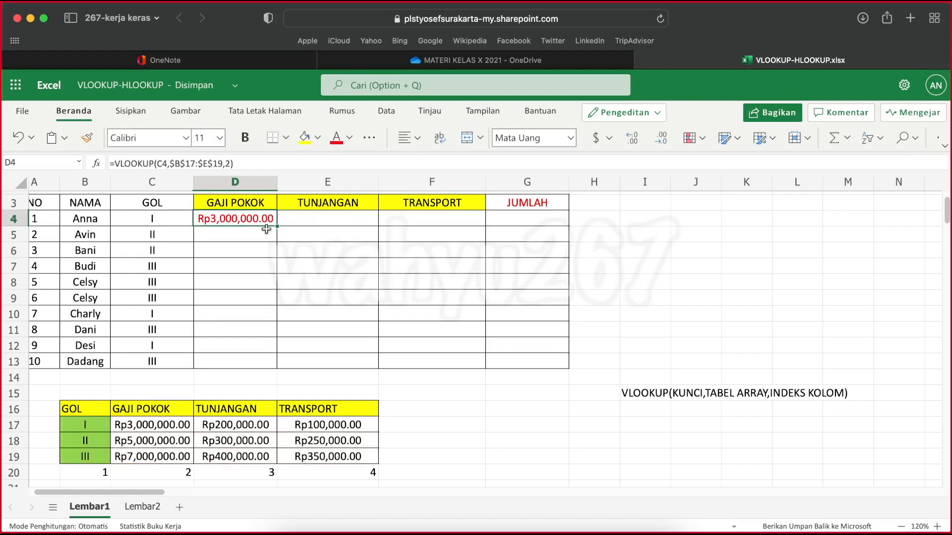
{"action": "left_click_drag", "start_coordinate": [276, 226], "coordinate": [280, 362]}
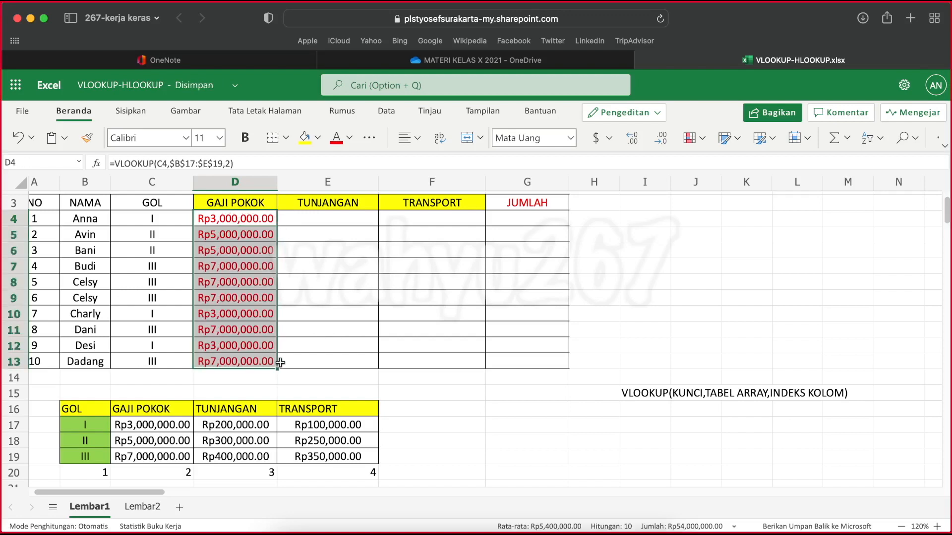
{"action": "left_click", "coordinate": [163, 224]}
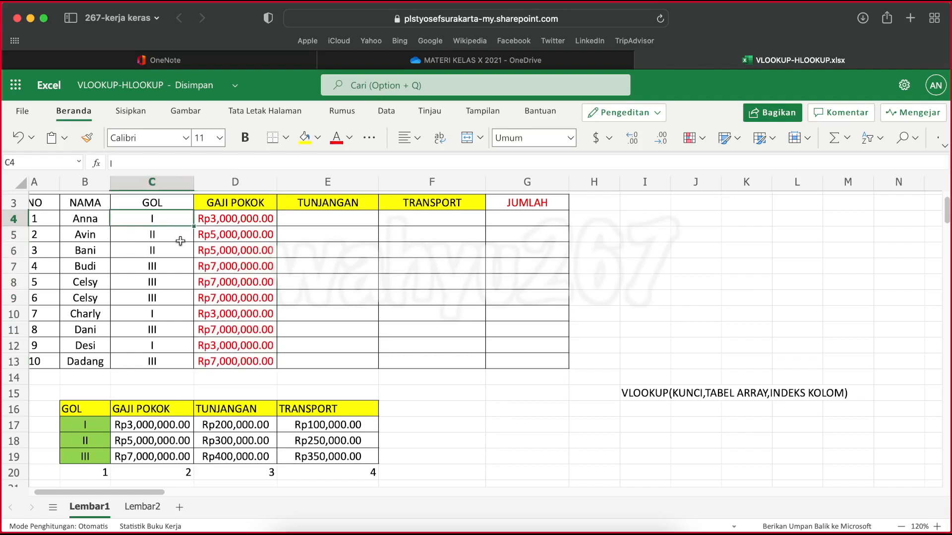
{"action": "left_click", "coordinate": [174, 235]}
{"action": "left_click", "coordinate": [172, 251]}
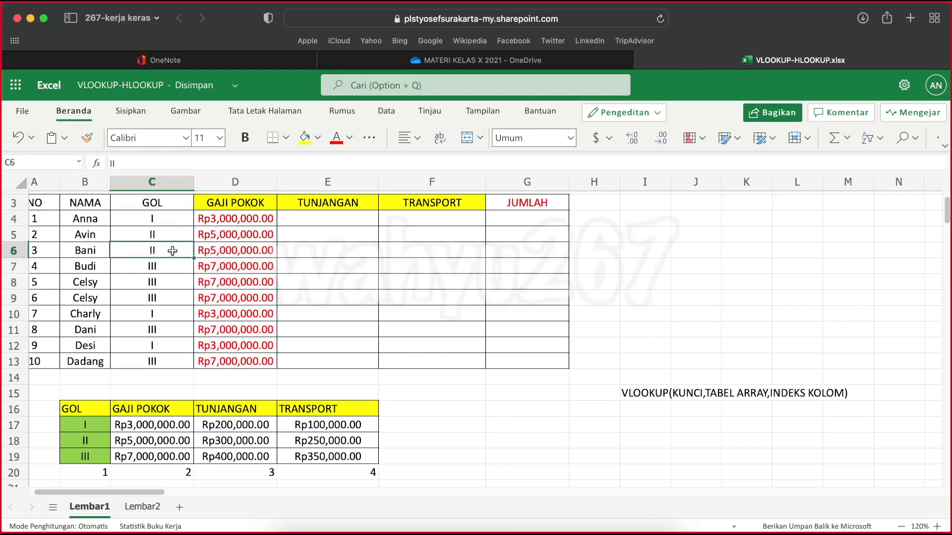
{"action": "left_click", "coordinate": [233, 250]}
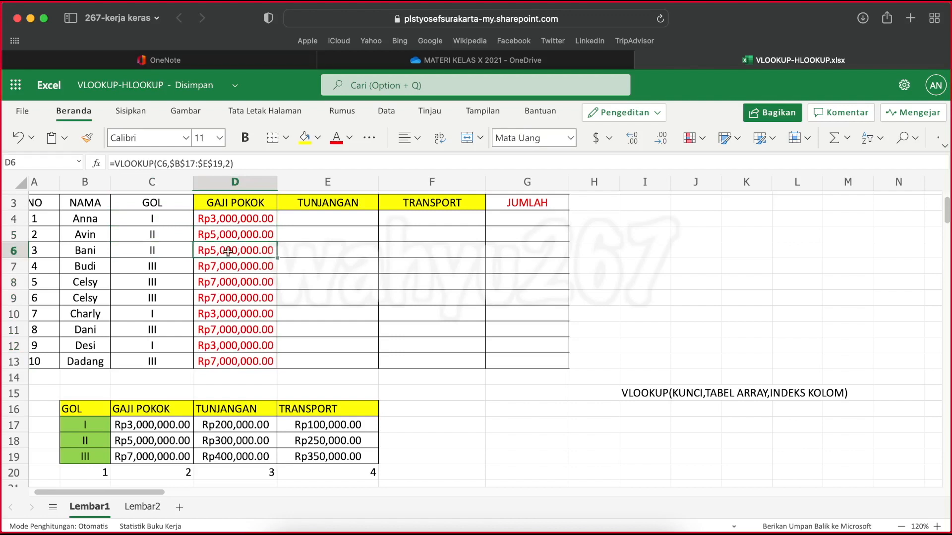
Check the GAJI POKOK formulas in D7 through D10 against their rows' GOL values and select the first TUNJANGAN cell, E4
{"action": "left_click", "coordinate": [174, 267]}
{"action": "left_click", "coordinate": [241, 264]}
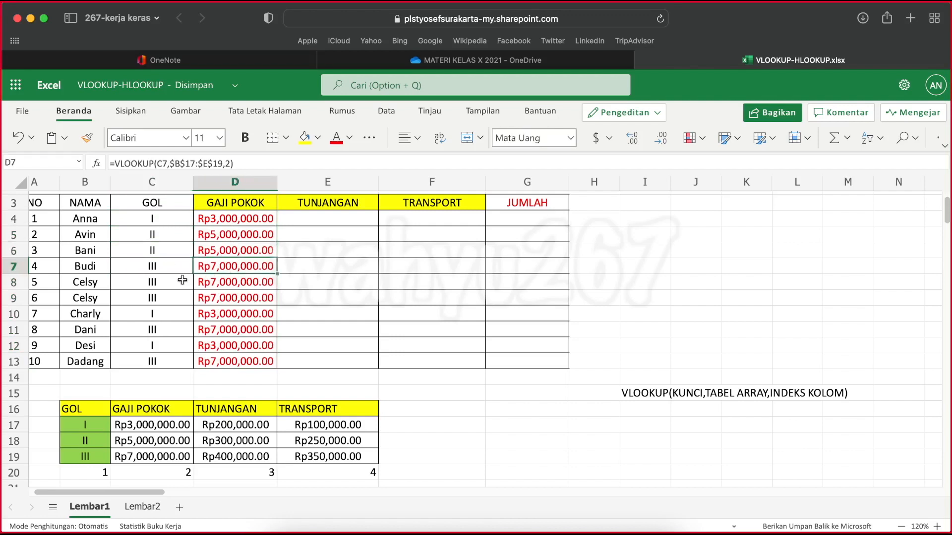
{"action": "left_click", "coordinate": [165, 285]}
{"action": "left_click", "coordinate": [232, 281]}
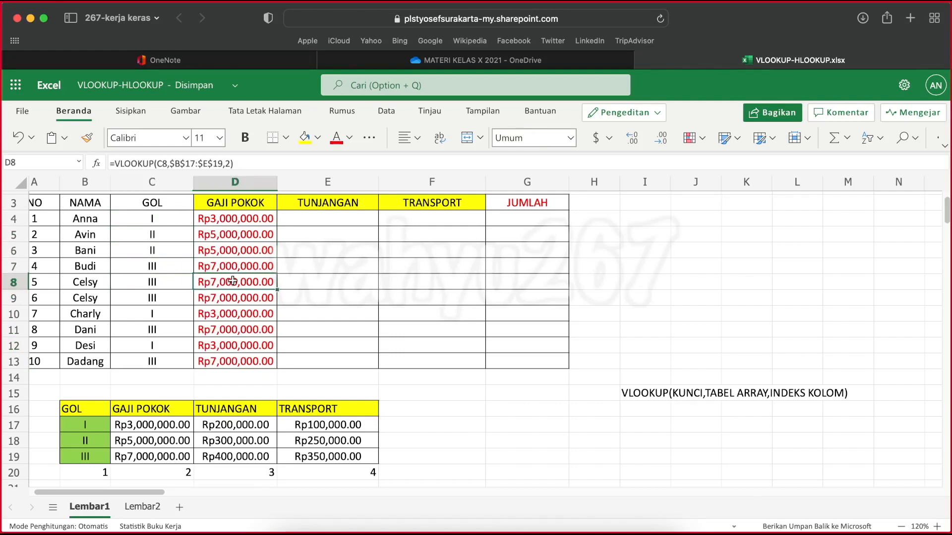
{"action": "left_click", "coordinate": [171, 301]}
{"action": "left_click", "coordinate": [242, 300]}
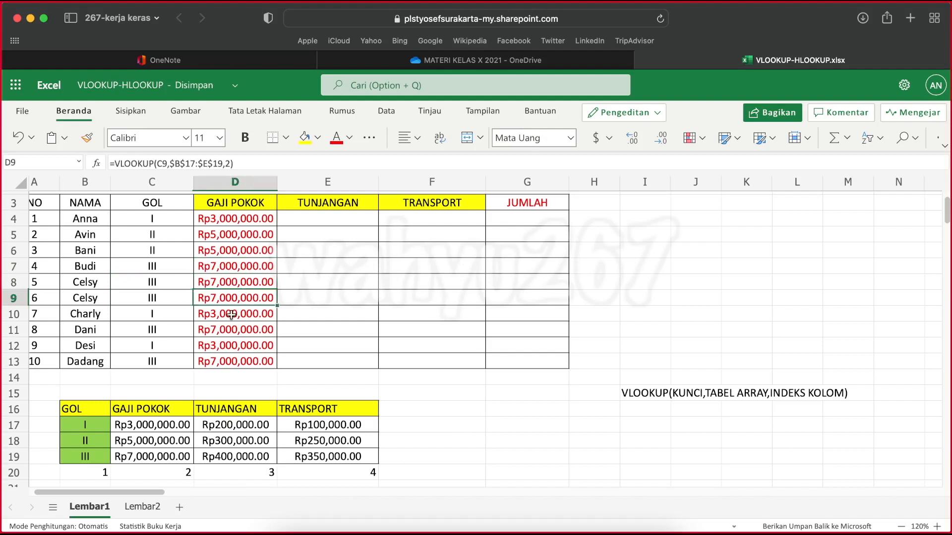
{"action": "left_click", "coordinate": [231, 315]}
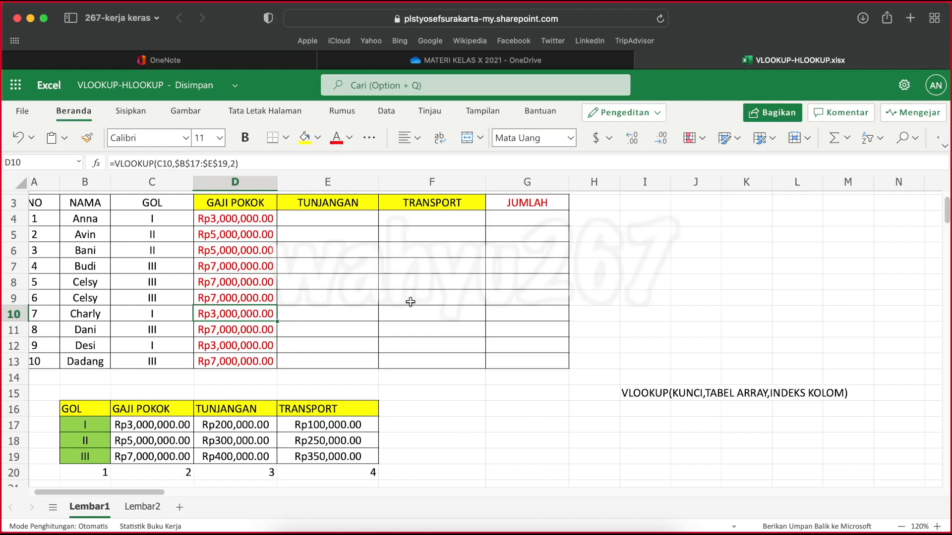
{"action": "scroll", "coordinate": [341, 330], "scroll_direction": "up", "scroll_amount": 1}
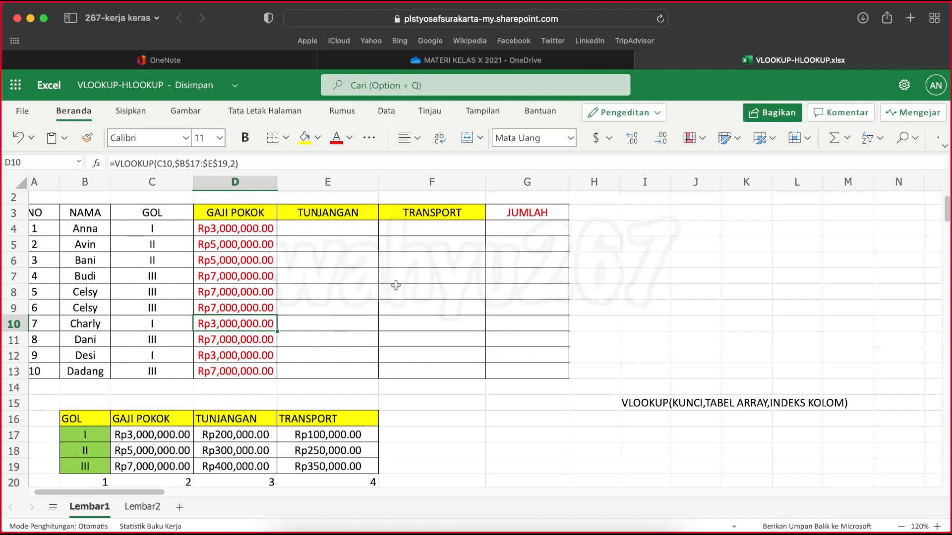
{"action": "left_click", "coordinate": [307, 230]}
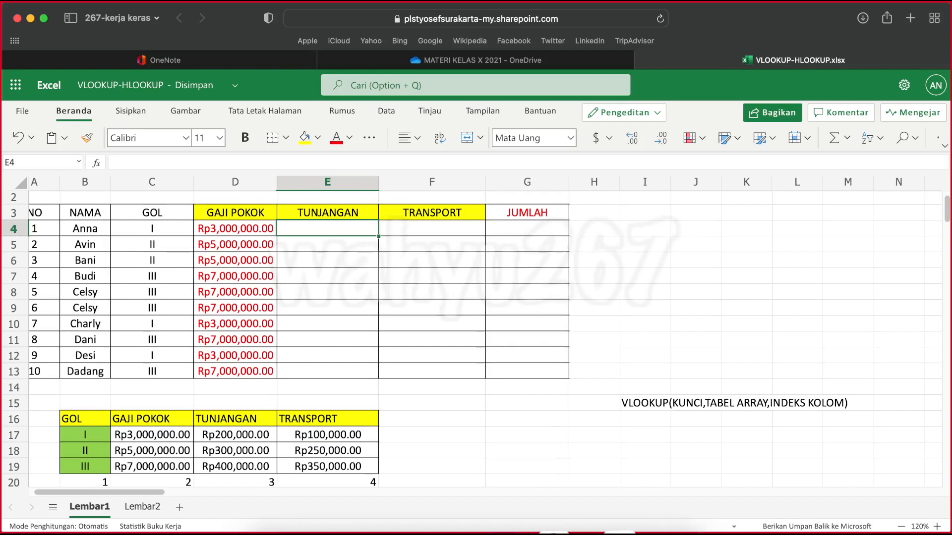
Check on the INFORMATIKA meeting in Microsoft Teams, dismissing the network quality notice, and return to the workbook in Safari
{"action": "right_click", "coordinate": [612, 529]}
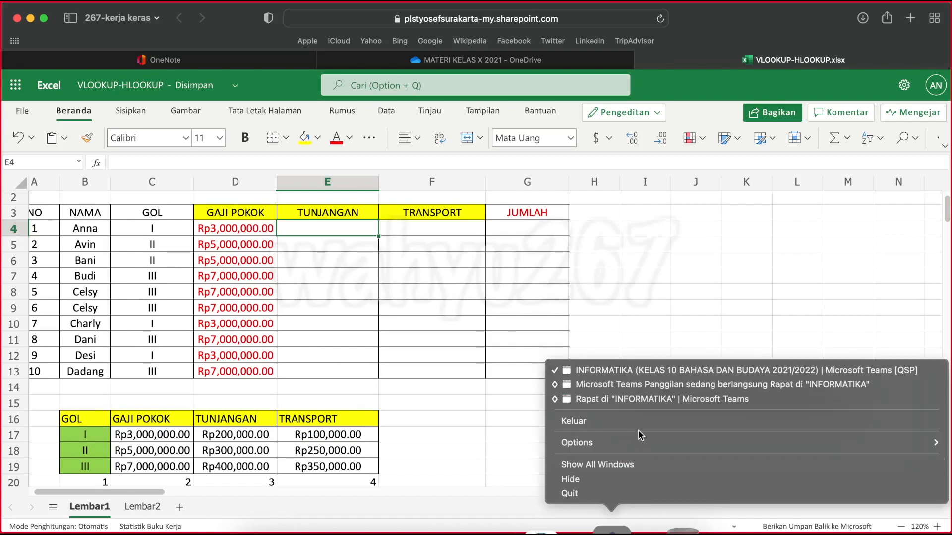
{"action": "left_click", "coordinate": [632, 395]}
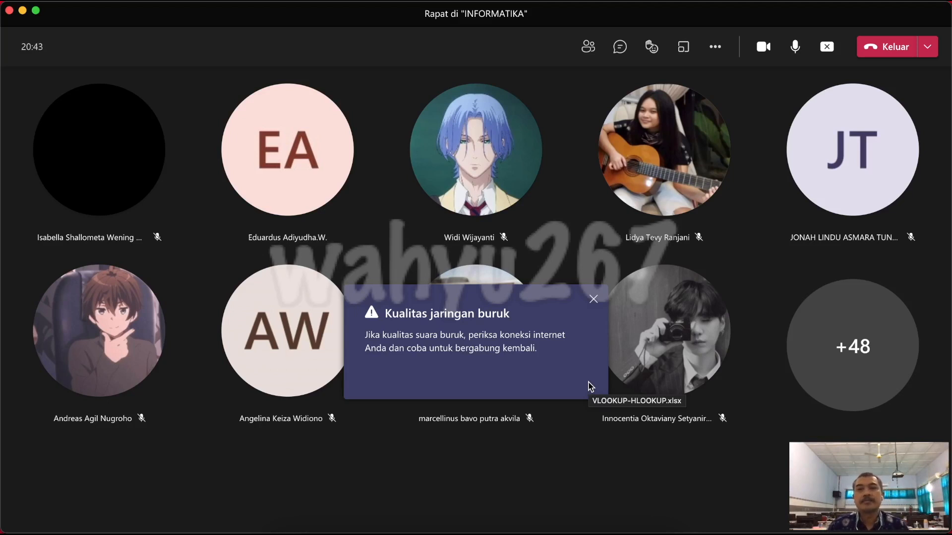
{"action": "left_click", "coordinate": [595, 301]}
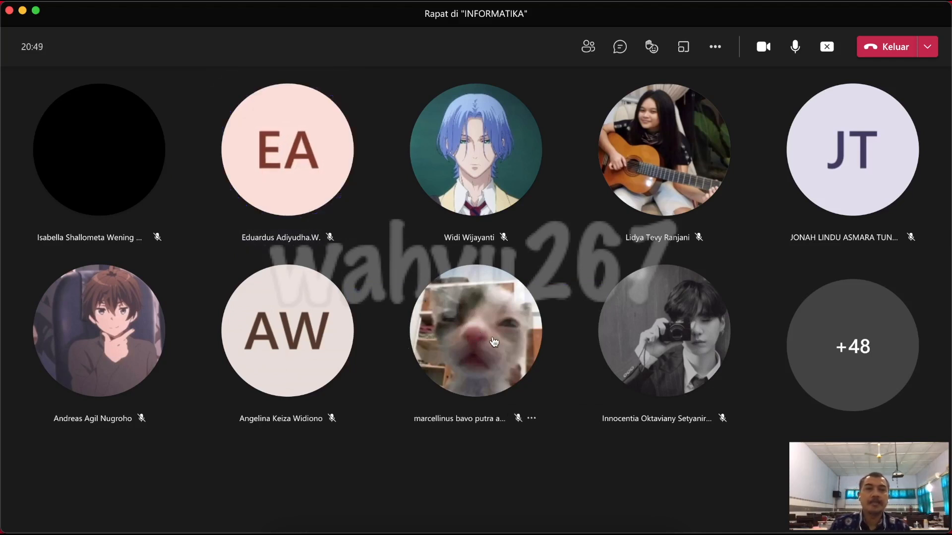
{"action": "mouse_move", "coordinate": [494, 342]}
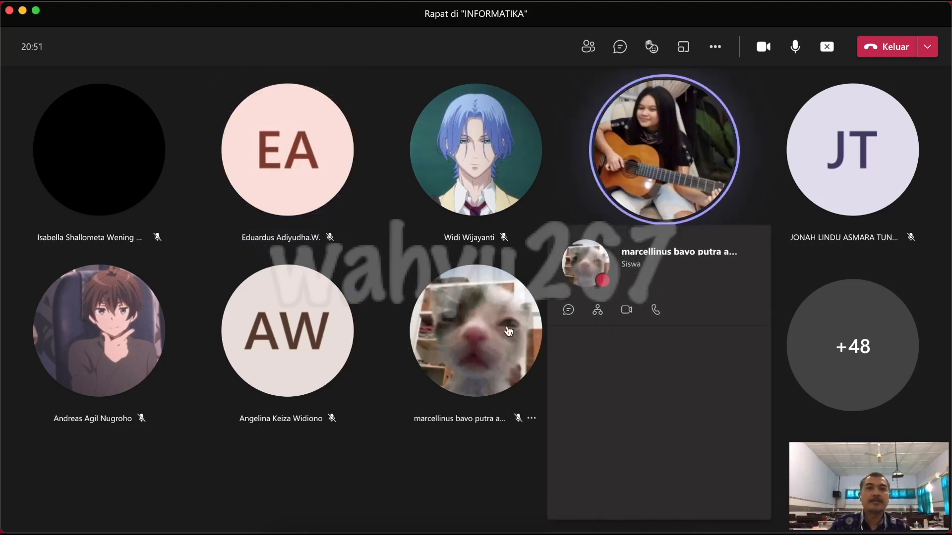
{"action": "mouse_move", "coordinate": [436, 417]}
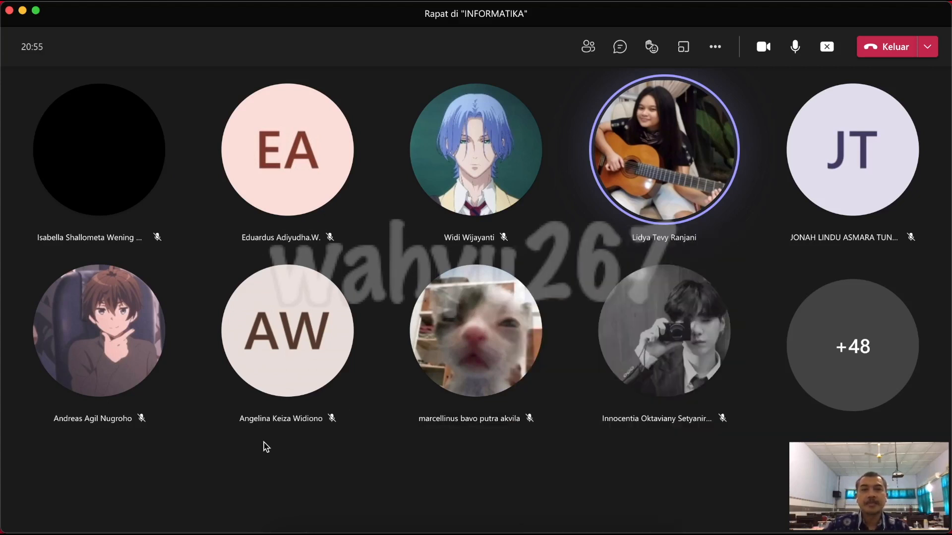
{"action": "mouse_move", "coordinate": [566, 533]}
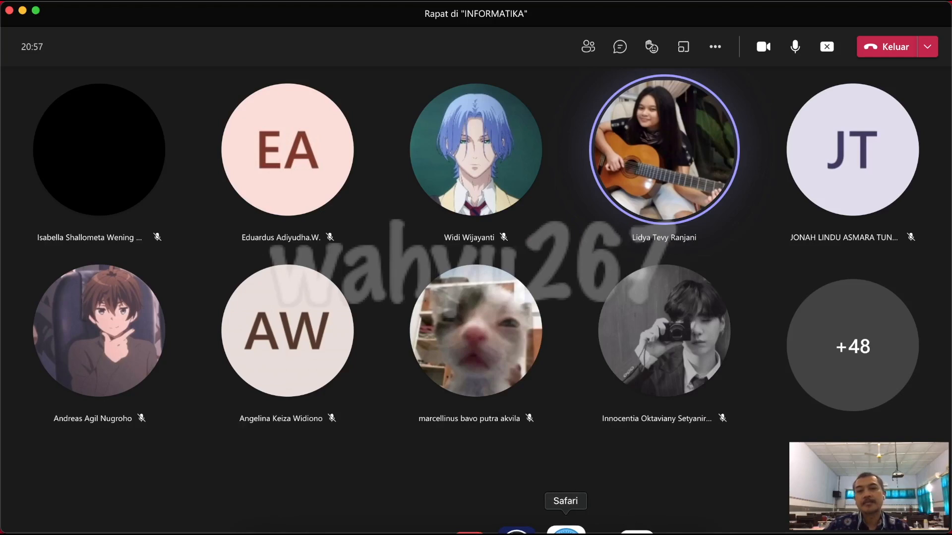
{"action": "left_click", "coordinate": [566, 531]}
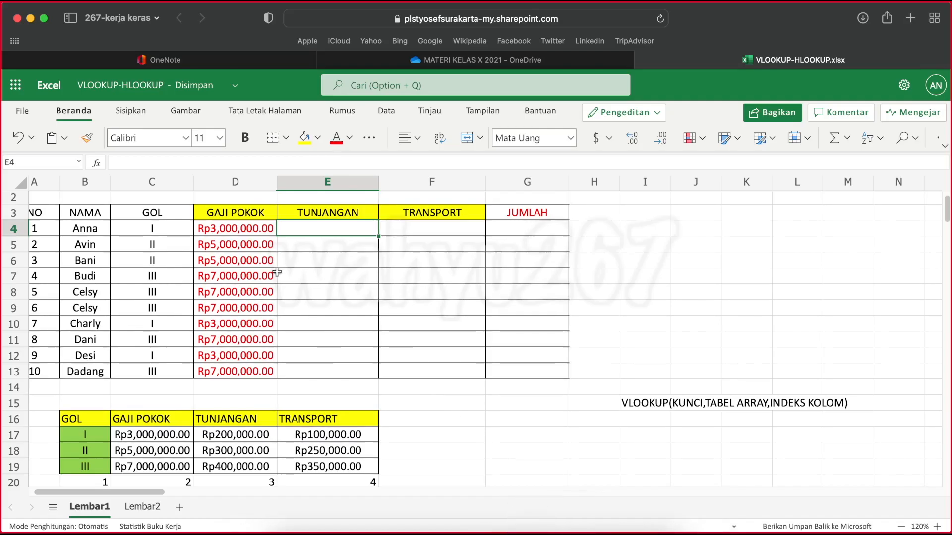
Review the VLOOKUP formula in D4 with its references highlighted and close it without changes
{"action": "left_click", "coordinate": [232, 230]}
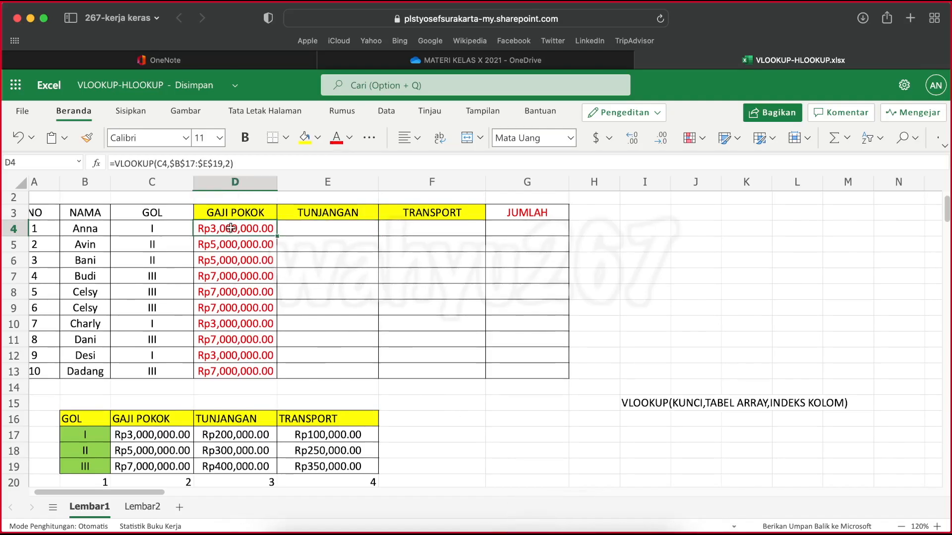
{"action": "left_click", "coordinate": [245, 164]}
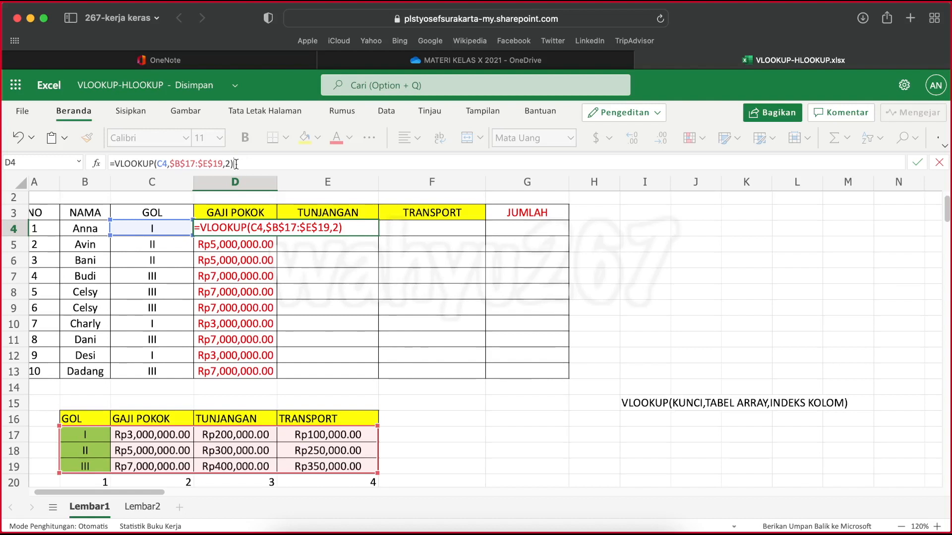
{"action": "left_click", "coordinate": [233, 163]}
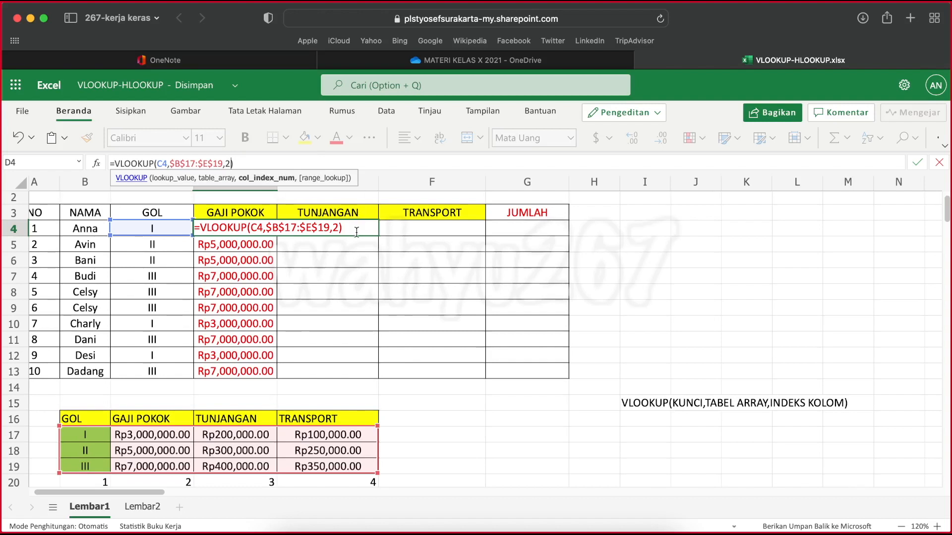
{"action": "key", "text": "ctrl+Return"}
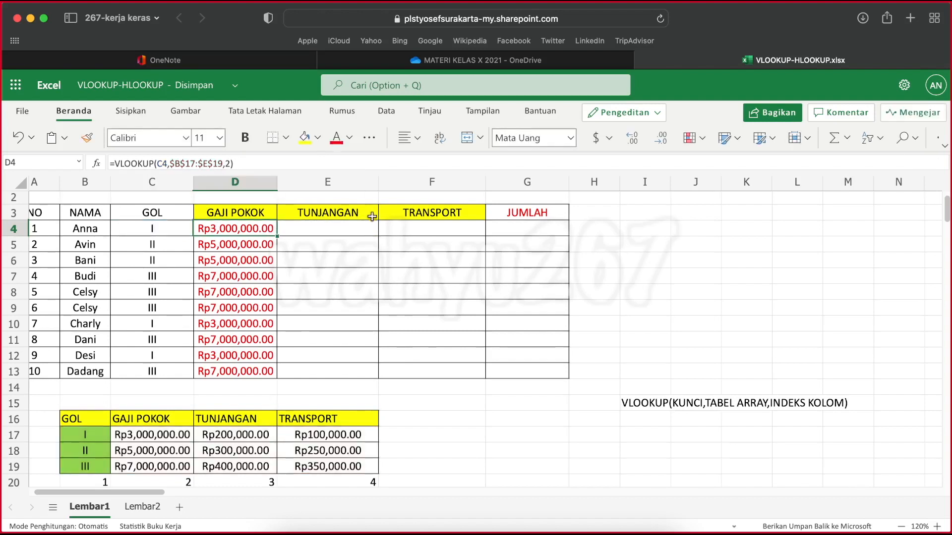
Point out the first empty TUNJANGAN and TRANSPORT cells, E4 and F4, by selecting them alternately
{"action": "left_click", "coordinate": [318, 227]}
{"action": "left_click", "coordinate": [406, 229]}
{"action": "left_click", "coordinate": [333, 229]}
{"action": "left_click", "coordinate": [423, 227]}
{"action": "left_click", "coordinate": [312, 228]}
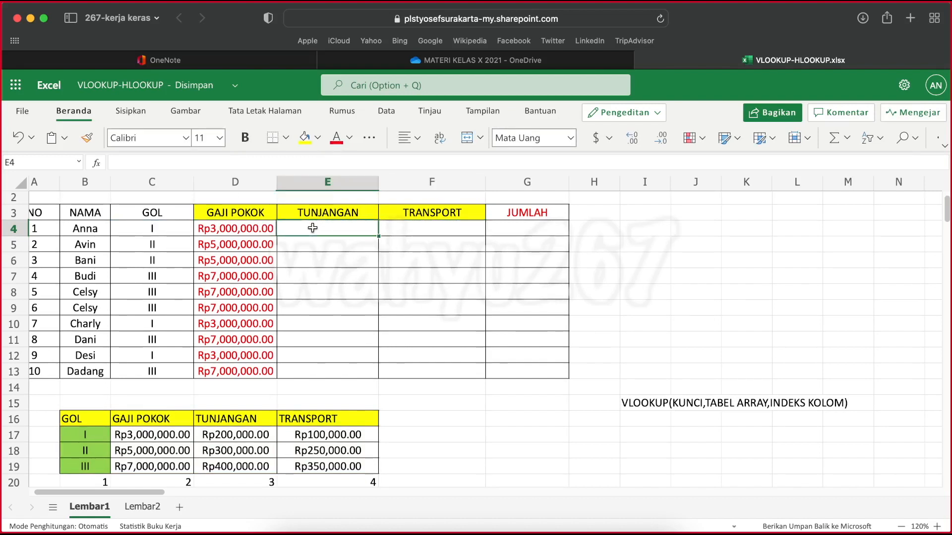
{"action": "left_click", "coordinate": [414, 227]}
{"action": "left_click", "coordinate": [315, 230]}
Create and copy a sharing link that lets people in SMA Pangudi Luhur Santo Yosef Surakarta edit the workbook
{"action": "left_click", "coordinate": [779, 115]}
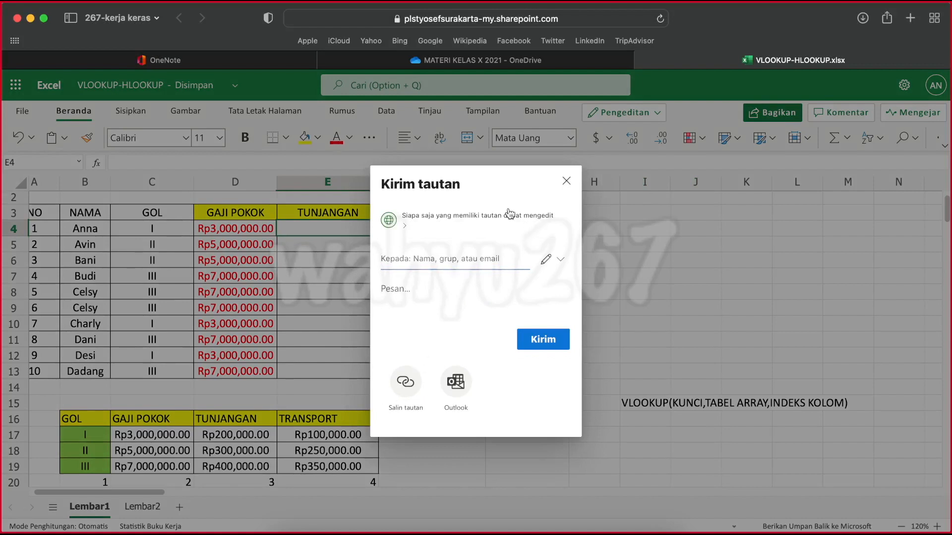
{"action": "left_click", "coordinate": [475, 220]}
{"action": "left_click", "coordinate": [410, 232]}
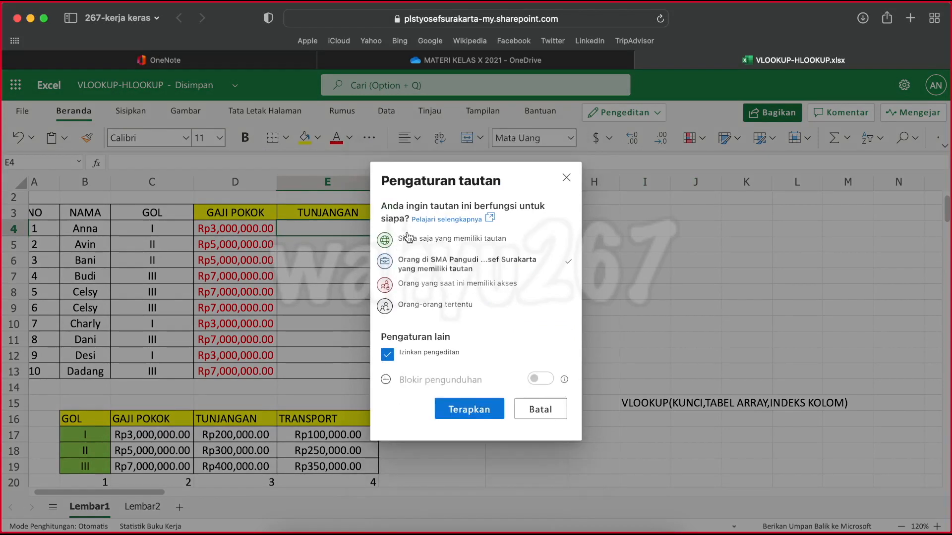
{"action": "left_click", "coordinate": [457, 411]}
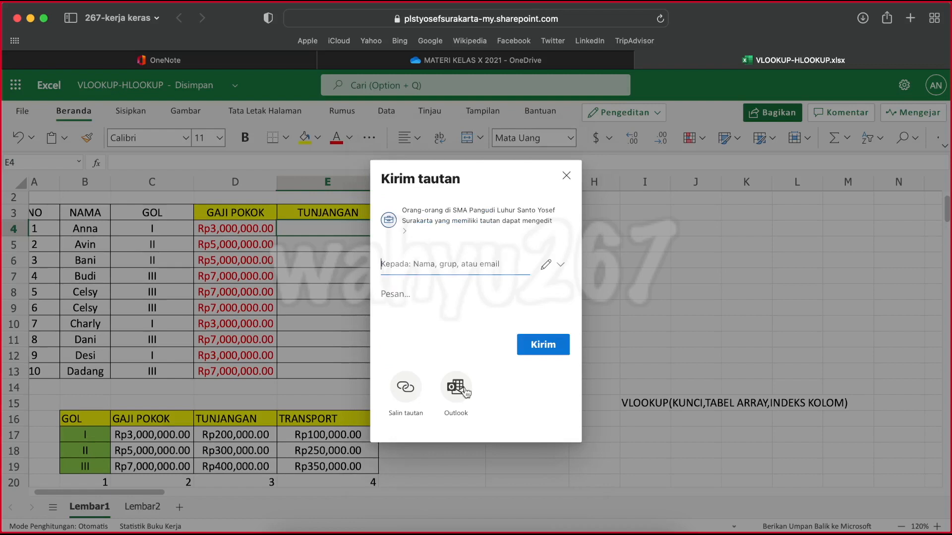
{"action": "left_click", "coordinate": [406, 389]}
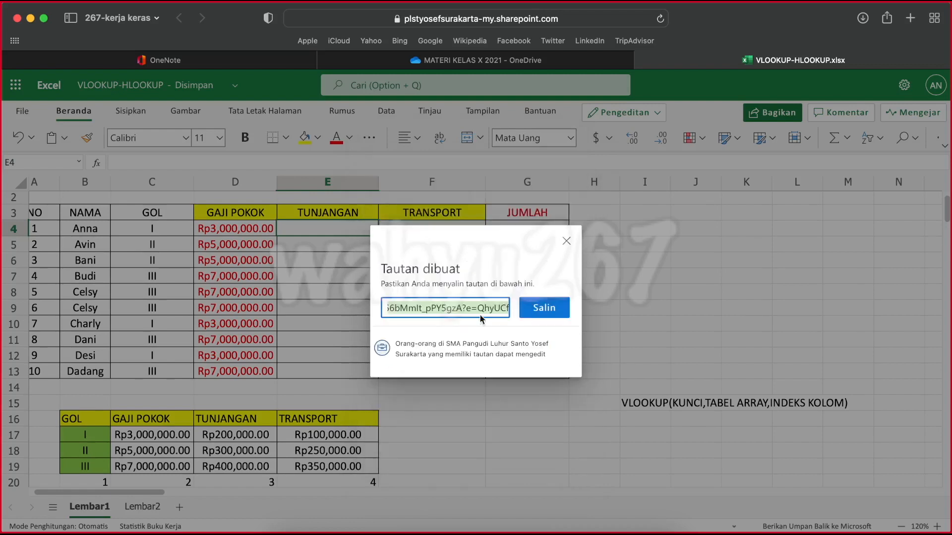
{"action": "left_click", "coordinate": [547, 309]}
{"action": "left_click", "coordinate": [566, 235]}
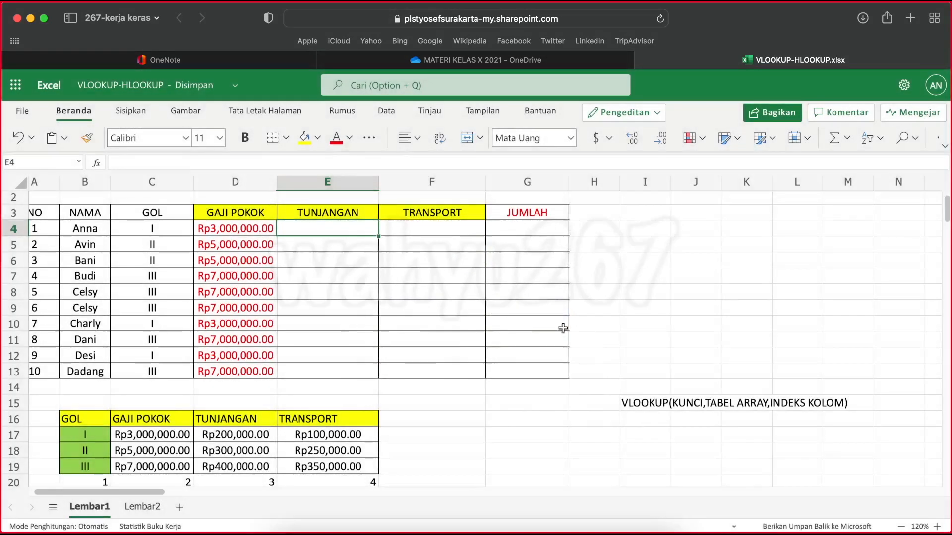
Switch to Microsoft Teams and post the copied workbook link as a reply to today's announcement in KELAS 10 BAHASA DAN BUDAYA's INFORMATIKA channel
{"action": "right_click", "coordinate": [613, 529]}
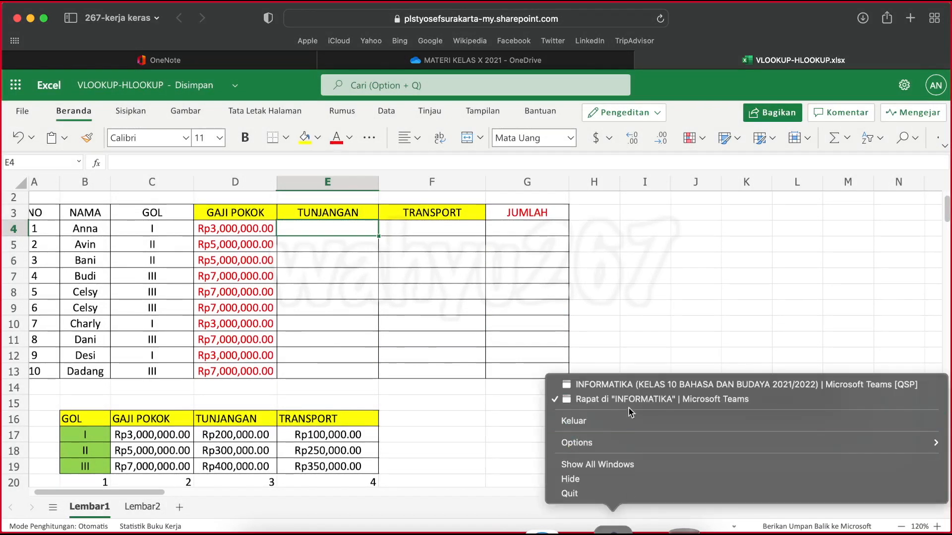
{"action": "left_click", "coordinate": [617, 385]}
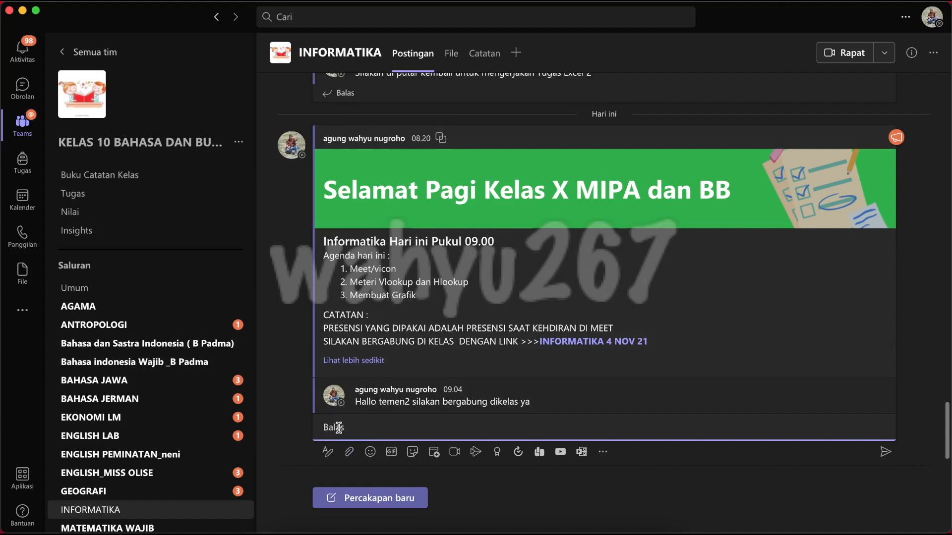
{"action": "key", "text": "super+v"}
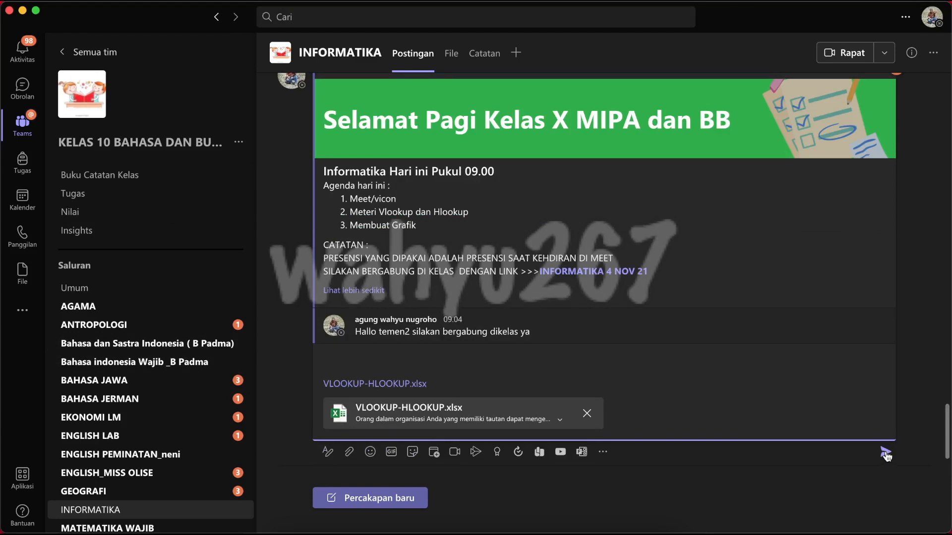
{"action": "left_click", "coordinate": [886, 453]}
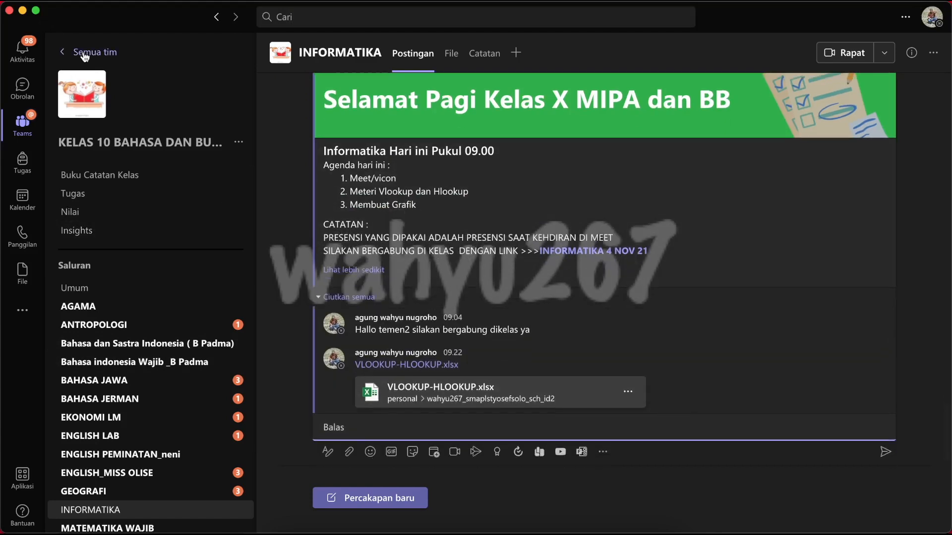
Open the INFORMATIKA channel of the KELAS 10 MIPA 1 2021/2022 team
{"action": "left_click", "coordinate": [84, 52]}
{"action": "scroll", "coordinate": [721, 369], "scroll_direction": "down", "scroll_amount": 1}
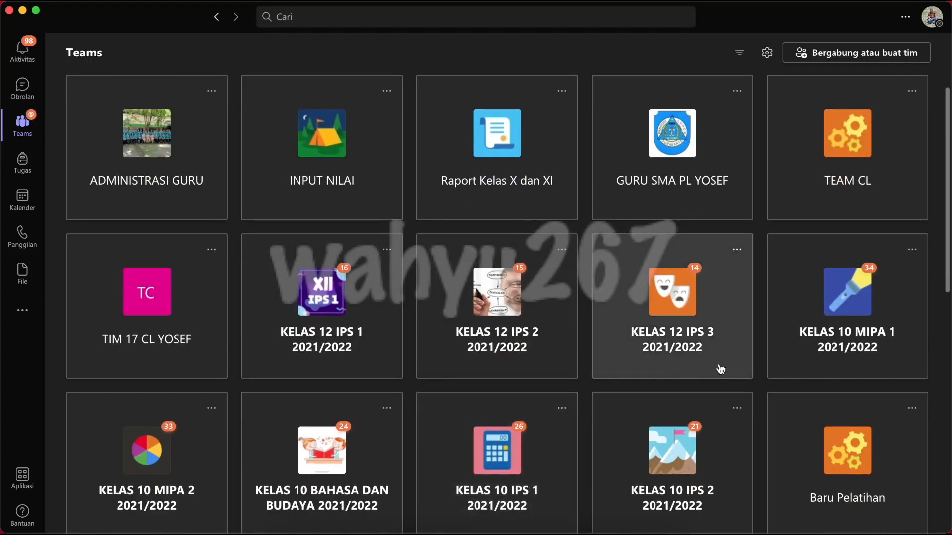
{"action": "left_click", "coordinate": [843, 333]}
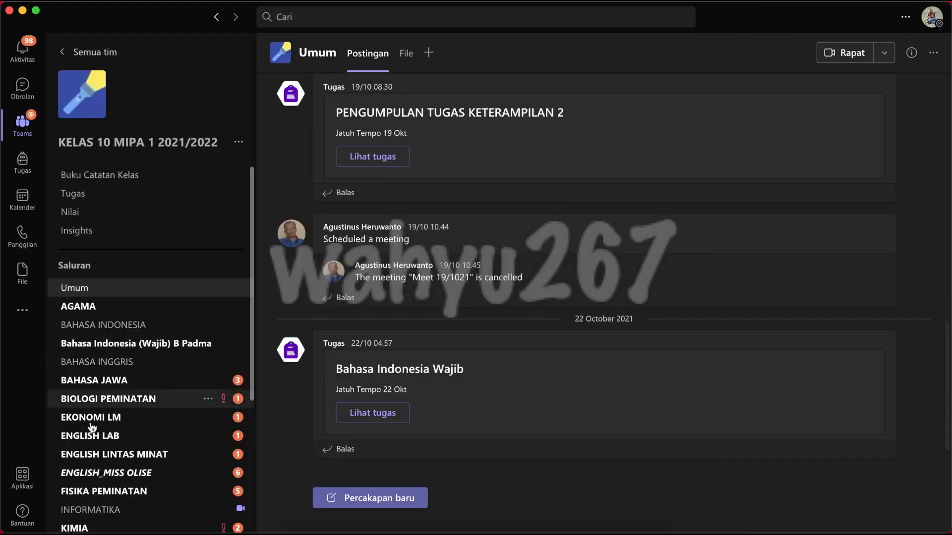
{"action": "left_click", "coordinate": [106, 515]}
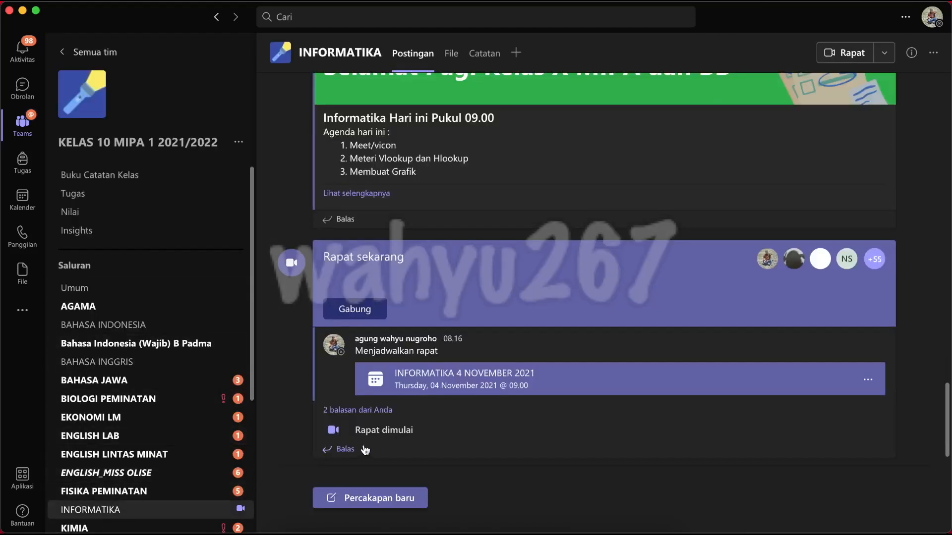
Reply to the INFORMATIKA 4 NOVEMBER 2021 meeting thread with the copied workbook link and return to the list of teams
{"action": "left_click", "coordinate": [346, 411]}
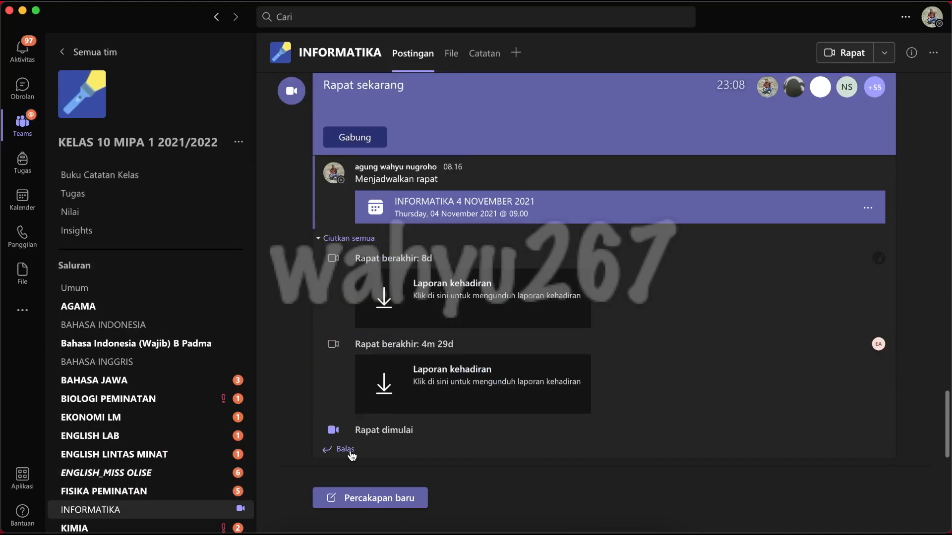
{"action": "left_click", "coordinate": [349, 451]}
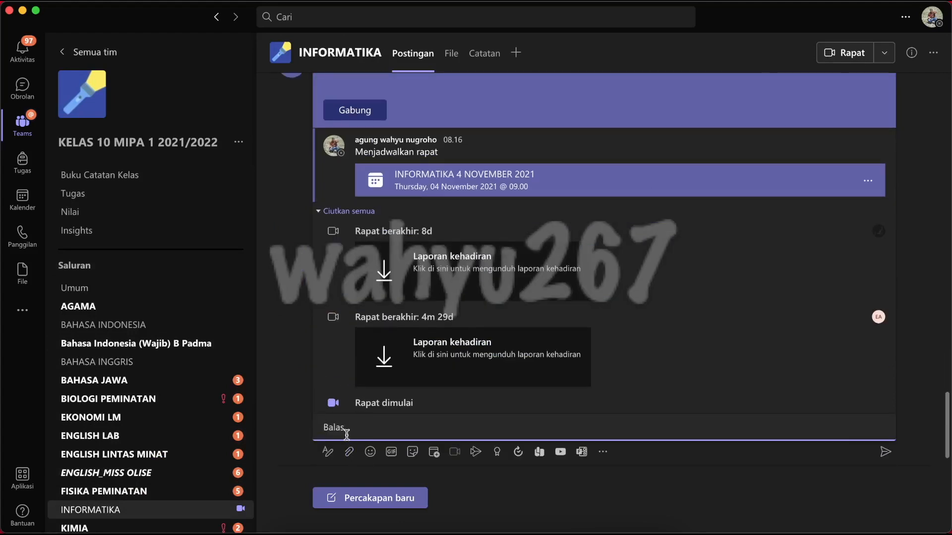
{"action": "type", "text": "VLOOKUP-HLOOKUP.xlsx"}
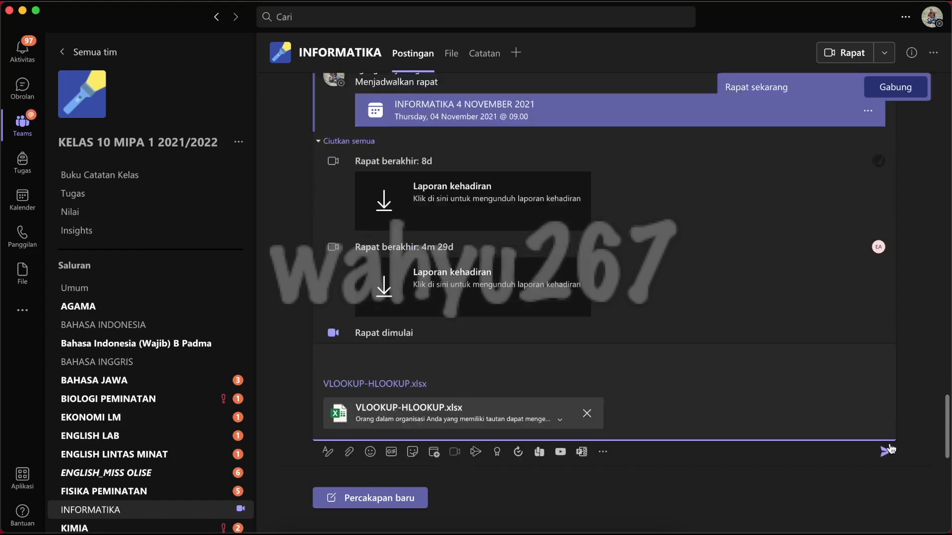
{"action": "left_click", "coordinate": [887, 451]}
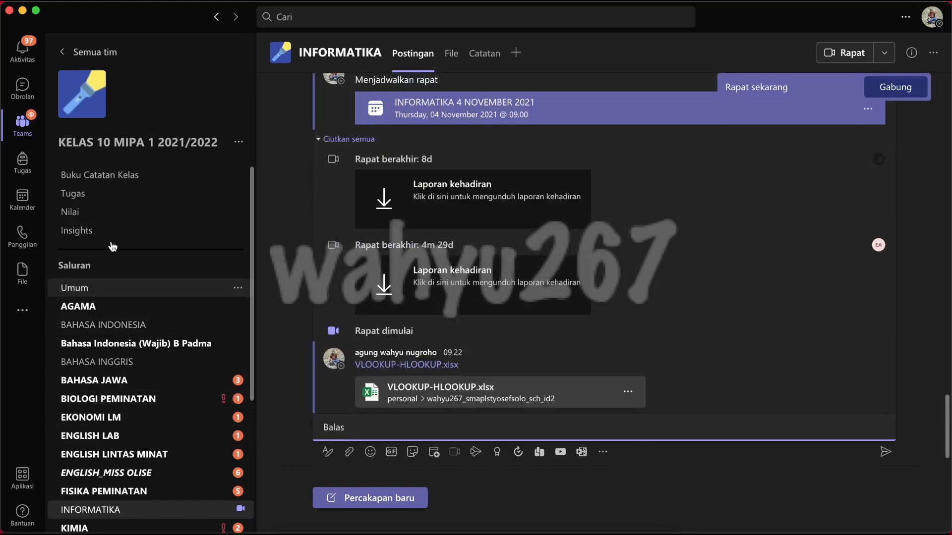
{"action": "left_click", "coordinate": [96, 53]}
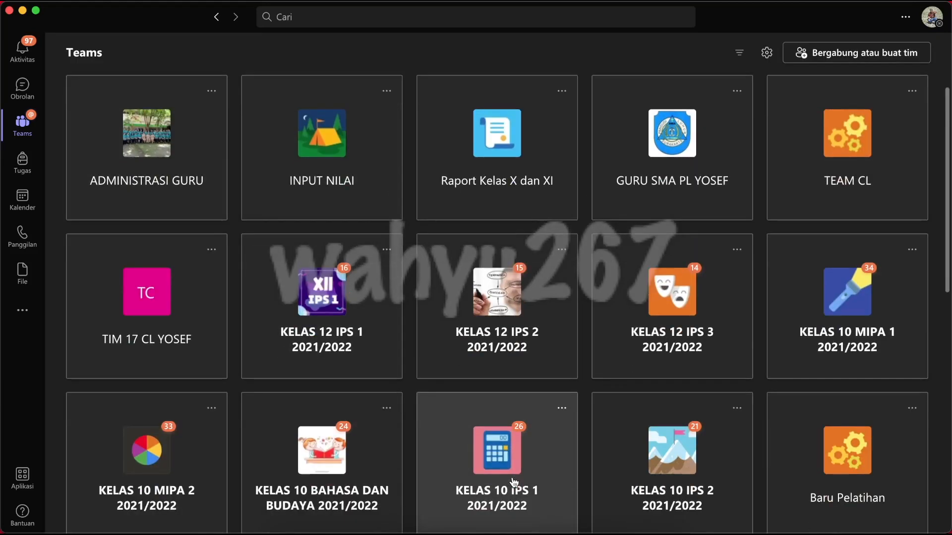
Post the copied VLOOKUP-HLOOKUP.xlsx link as a reply to today's announcement in KELAS 10 MIPA 2 2021/2022's Informatika channel
{"action": "left_click", "coordinate": [154, 488]}
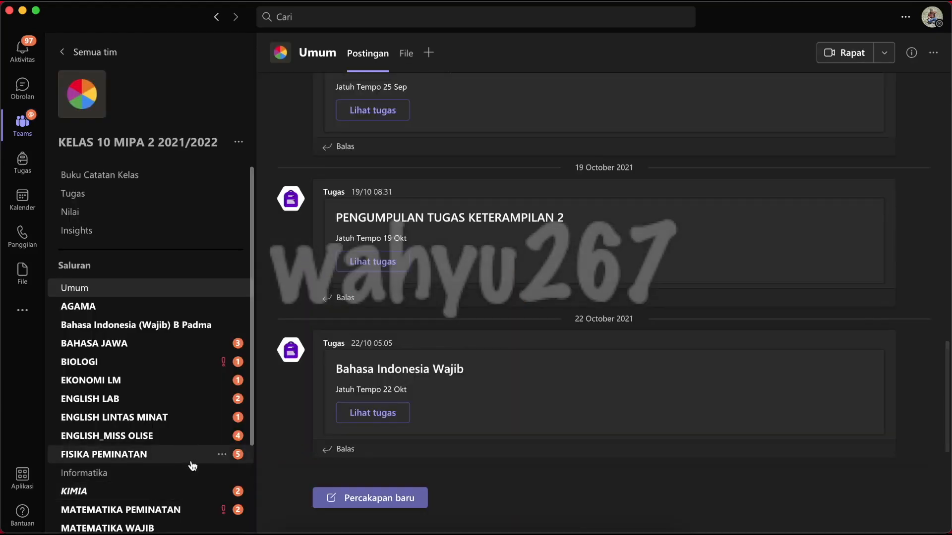
{"action": "left_click", "coordinate": [98, 473]}
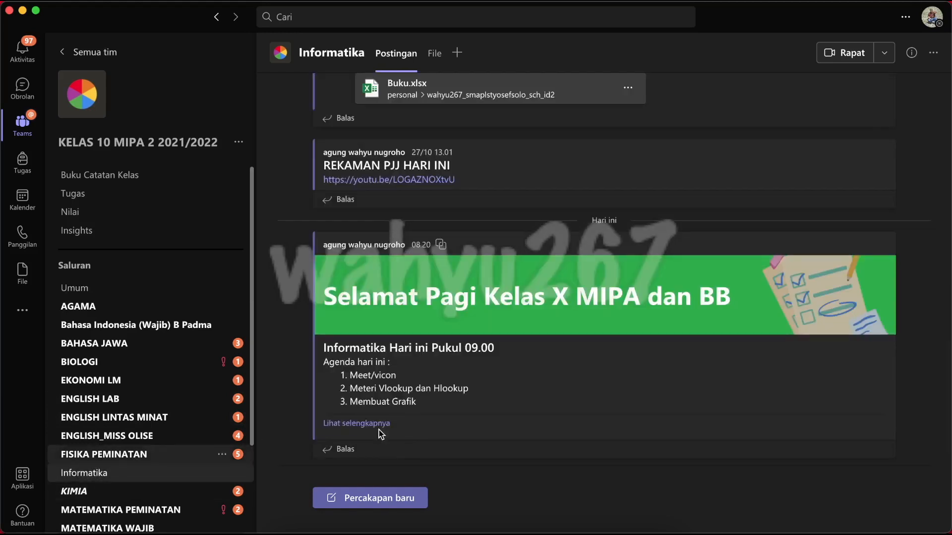
{"action": "left_click", "coordinate": [346, 450]}
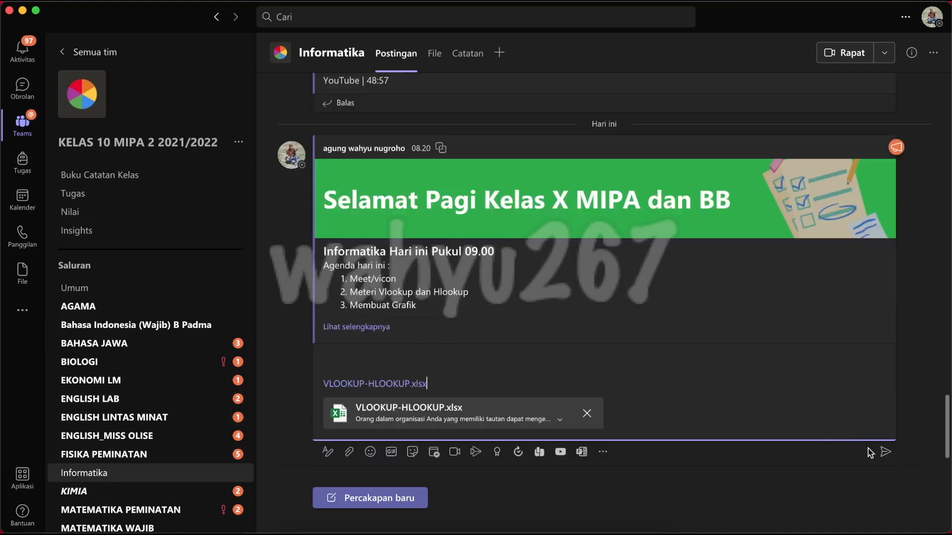
{"action": "left_click", "coordinate": [885, 451]}
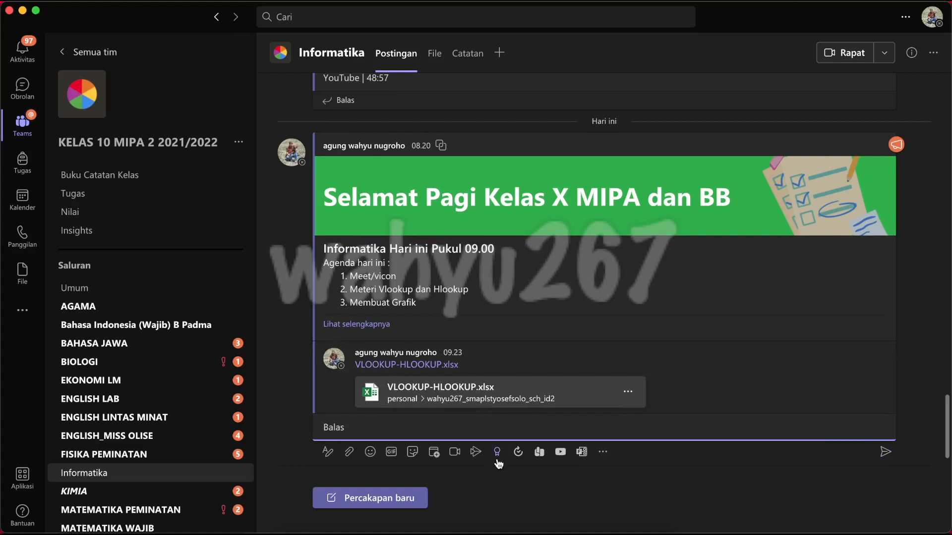
Switch to the VLOOKUP-HLOOKUP workbook in the browser and check which collaborators are present and where they are working
{"action": "left_click", "coordinate": [561, 528]}
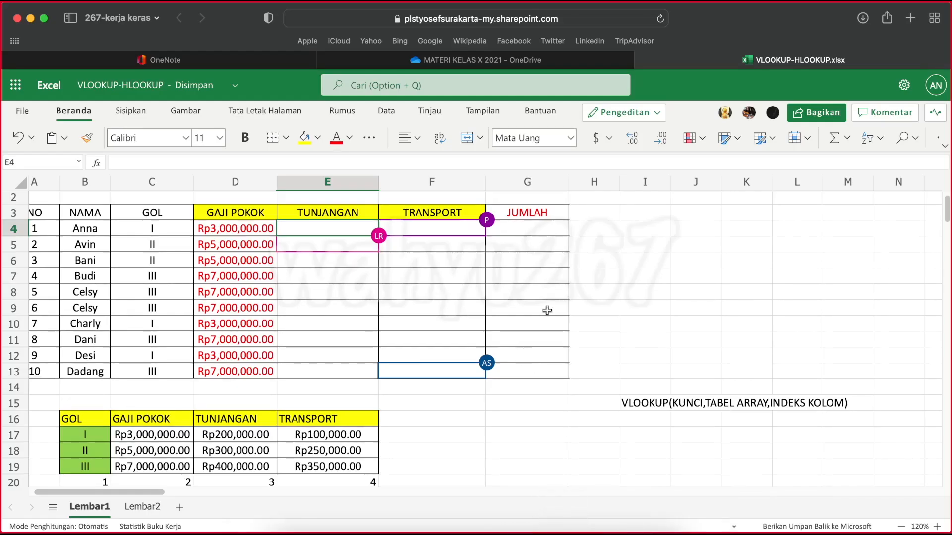
{"action": "left_click", "coordinate": [725, 113]}
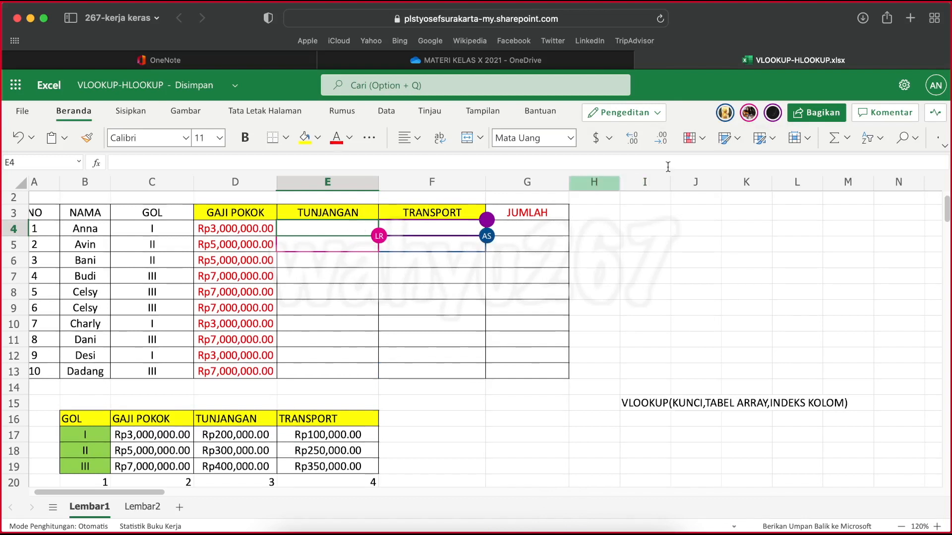
{"action": "mouse_move", "coordinate": [749, 119]}
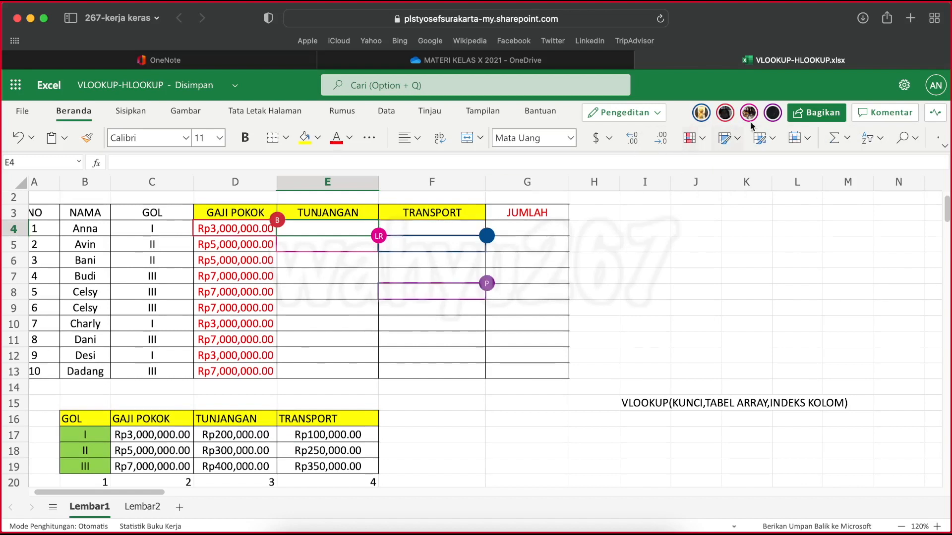
{"action": "mouse_move", "coordinate": [707, 118]}
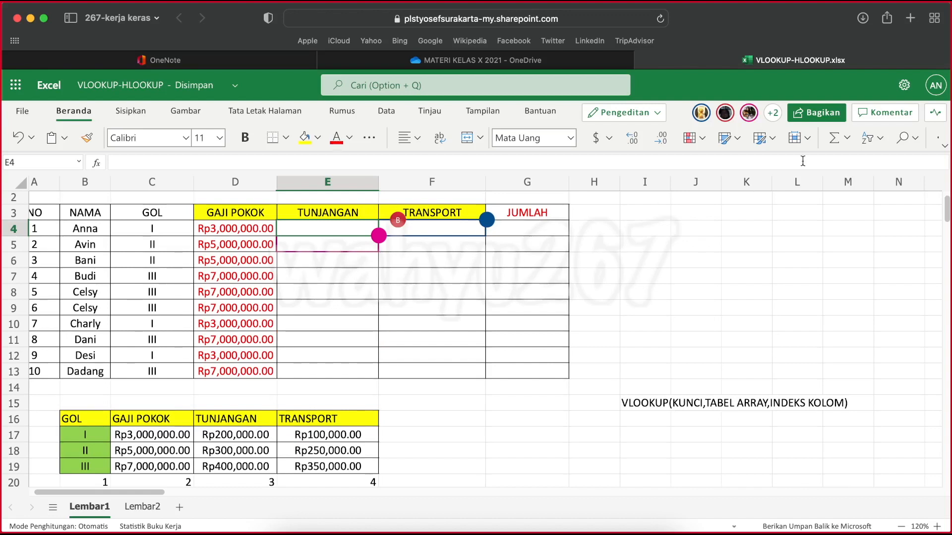
{"action": "left_click", "coordinate": [774, 116]}
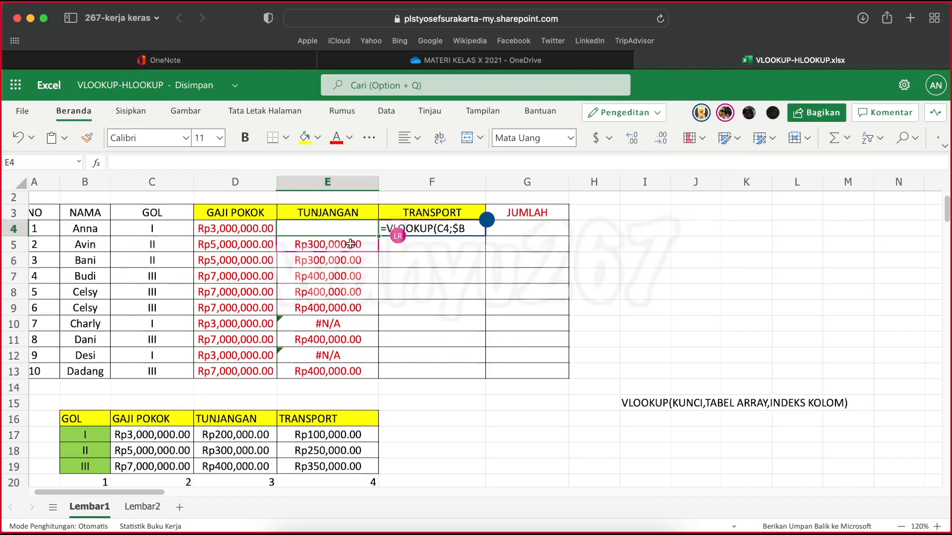
Examine the VLOOKUP formula in TUNJANGAN cell E5, including its highlighted lookup key and table range
{"action": "left_click", "coordinate": [350, 244]}
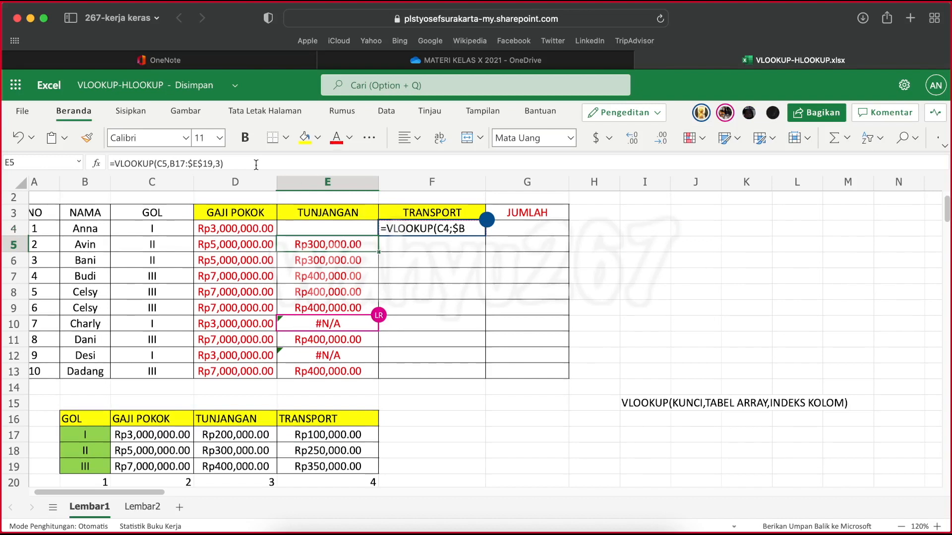
{"action": "left_click", "coordinate": [256, 165]}
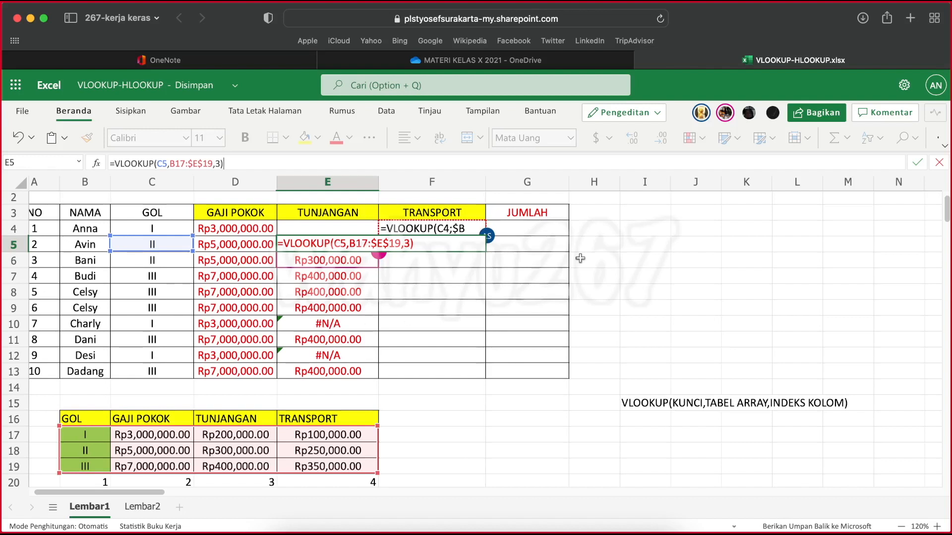
{"action": "mouse_move", "coordinate": [490, 236]}
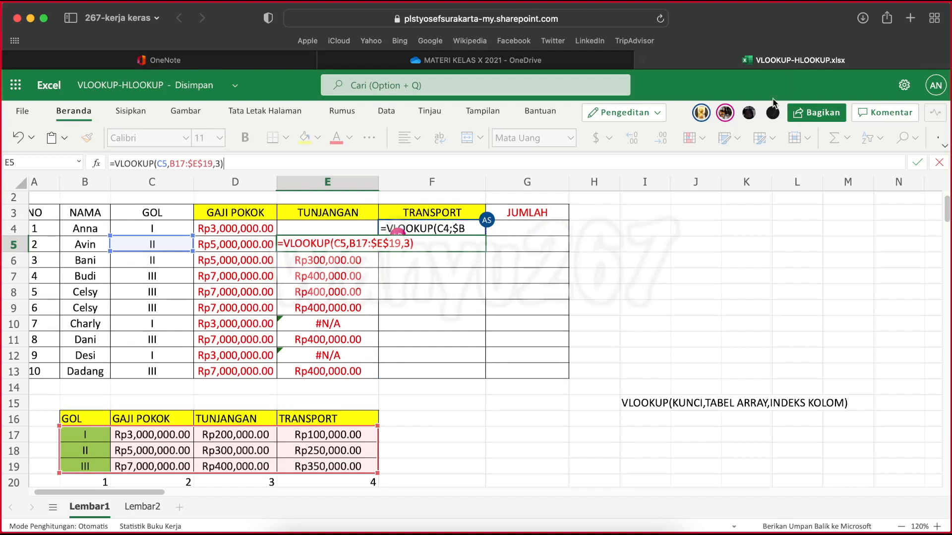
{"action": "mouse_move", "coordinate": [751, 119]}
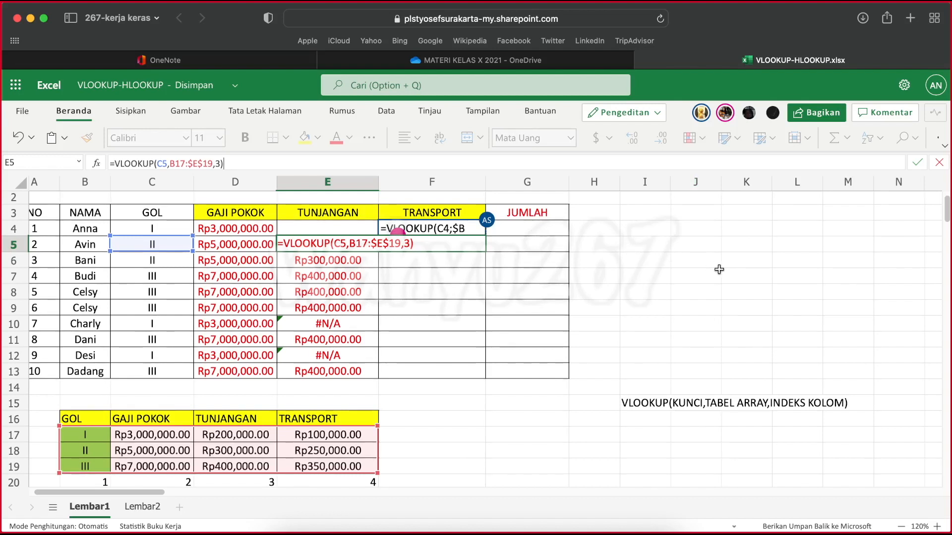
{"action": "key", "text": "Return"}
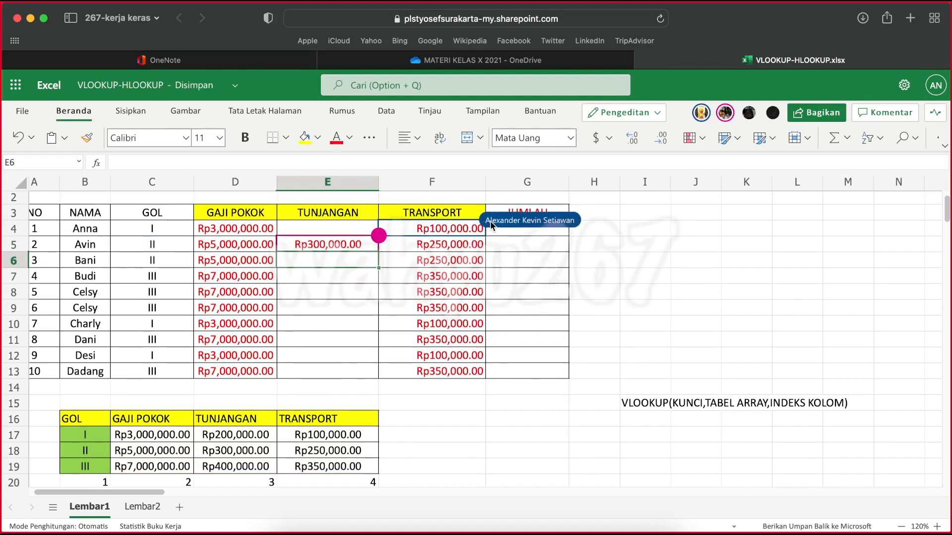
Examine the VLOOKUP formula in TRANSPORT cell F4, including its lookup key, absolute table range and arguments
{"action": "left_click", "coordinate": [465, 229]}
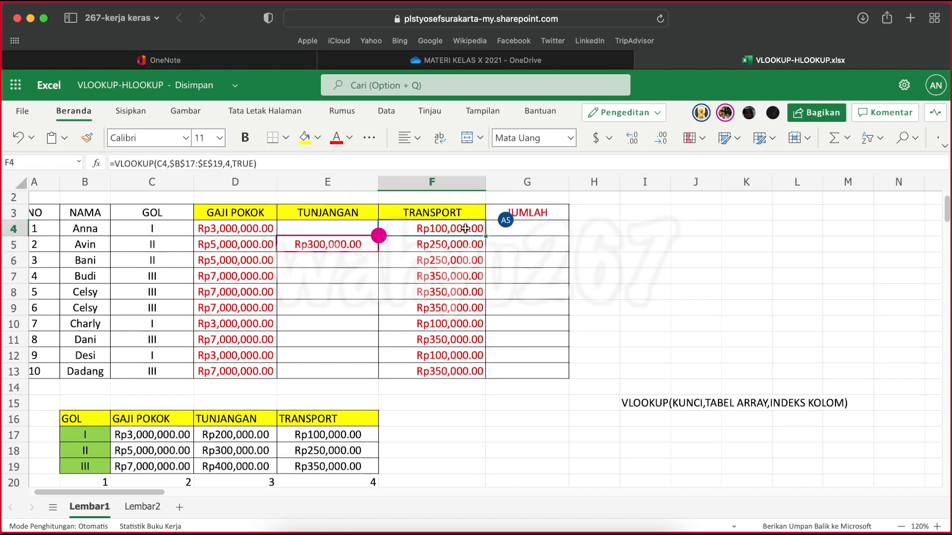
{"action": "left_click", "coordinate": [379, 159]}
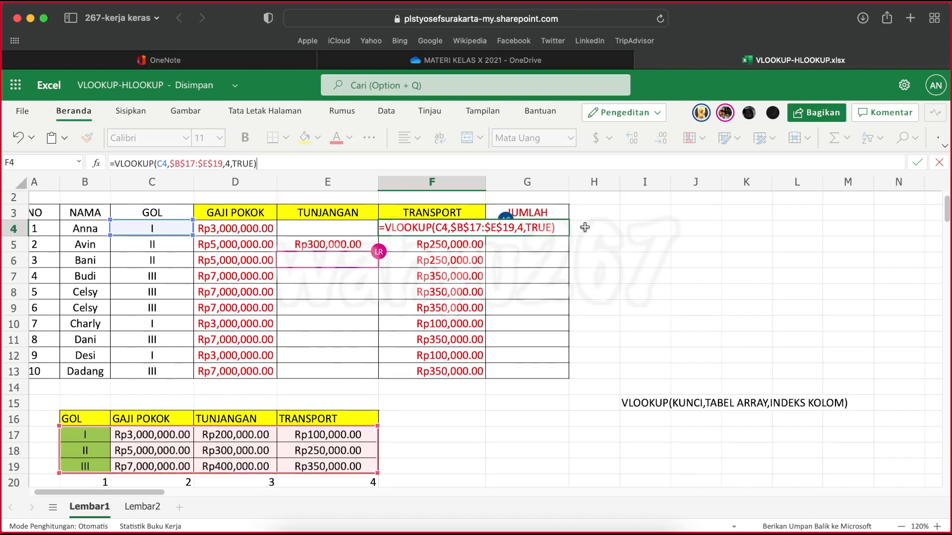
{"action": "key", "text": "Return"}
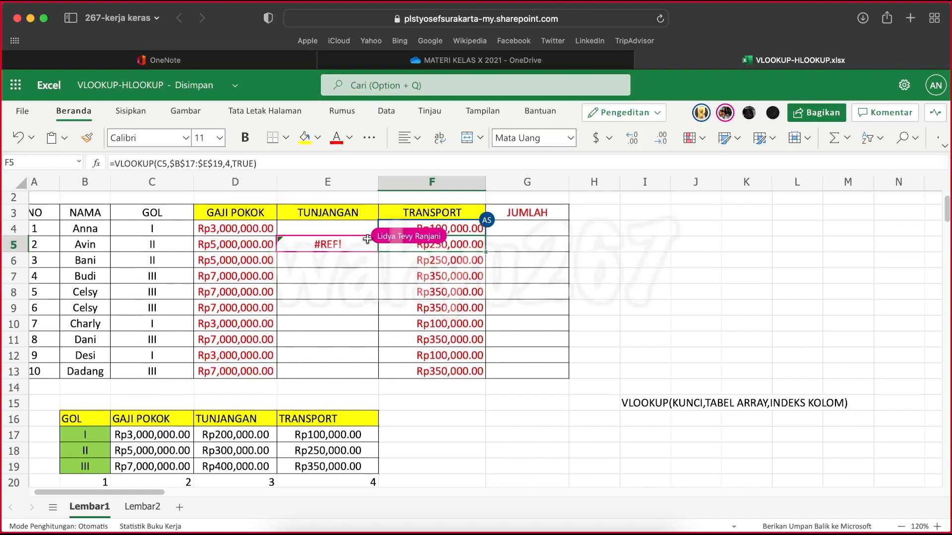
Remove the TRUE argument from the formula in F5 so it reads =VLOOKUP(C5,$B$17:$E$19,4)
{"action": "left_click", "coordinate": [273, 159]}
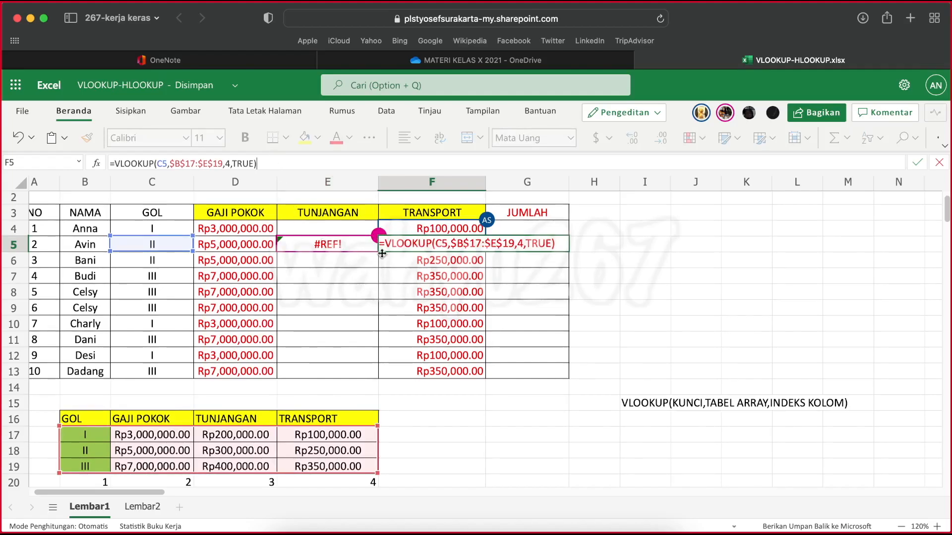
{"action": "left_click", "coordinate": [256, 164]}
{"action": "key", "text": "BackSpace"}
{"action": "key", "text": "BackSpace"}
{"action": "key", "text": "BackSpace"}
{"action": "key", "text": "BackSpace"}
{"action": "key", "text": "BackSpace"}
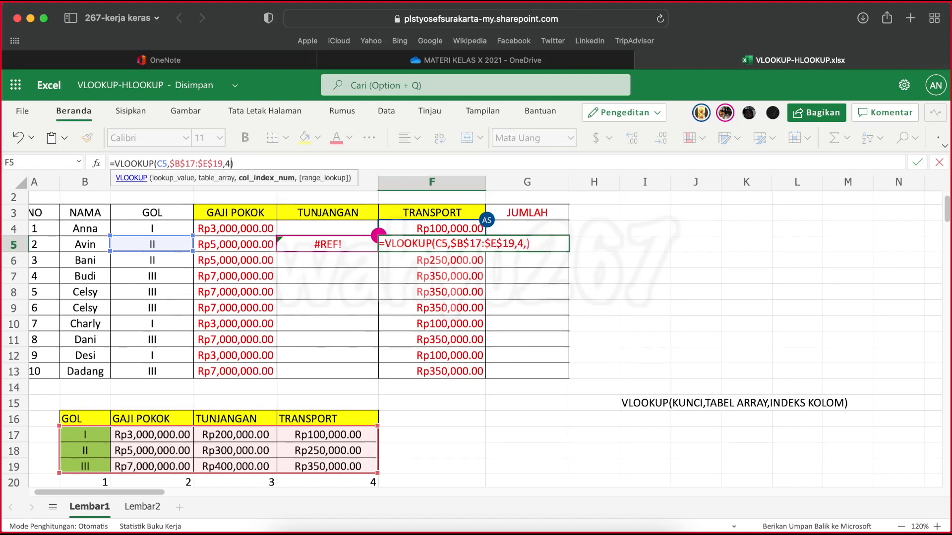
{"action": "key", "text": "Return"}
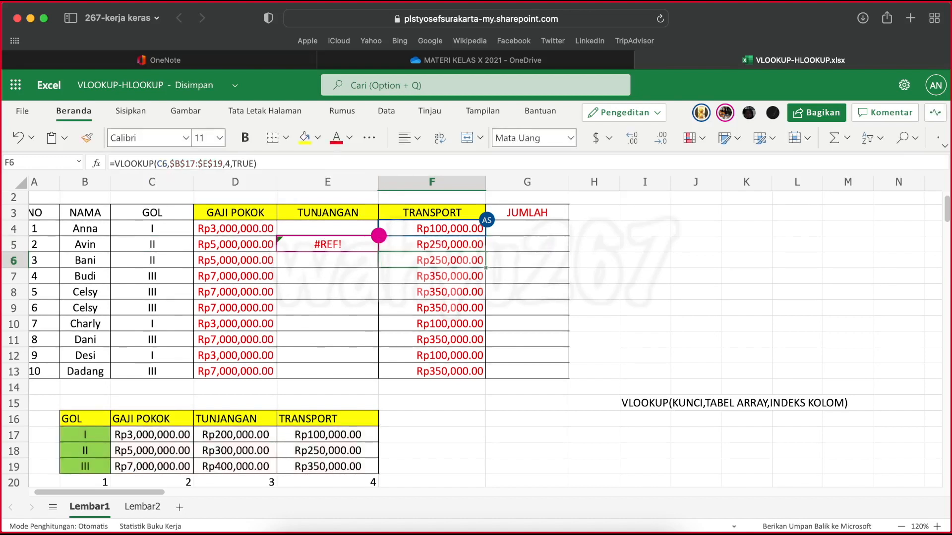
Correct the table range in E5 by replacing its comma separator with a colon, giving =VLOOKUP(C5,$B$17:$E$19,3)
{"action": "left_click", "coordinate": [307, 242]}
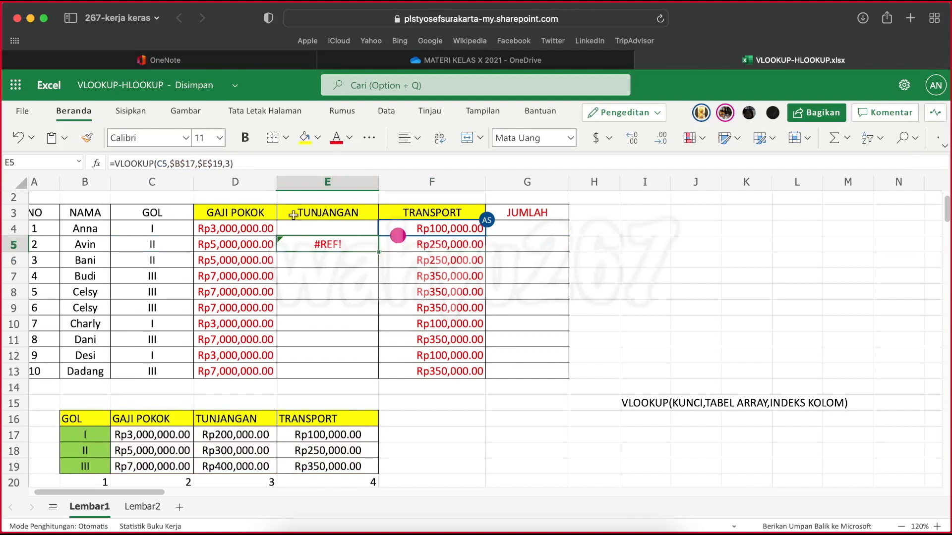
{"action": "left_click", "coordinate": [253, 159]}
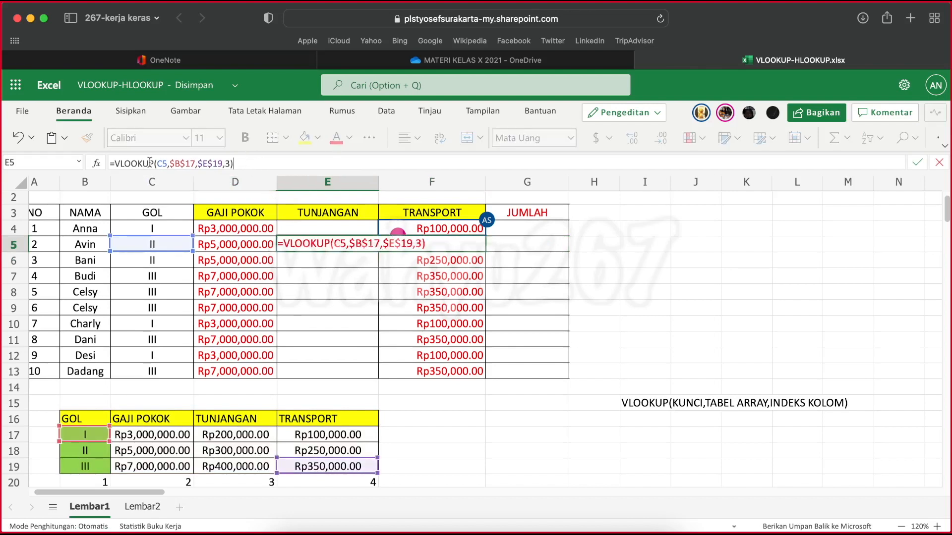
{"action": "left_click", "coordinate": [199, 163]}
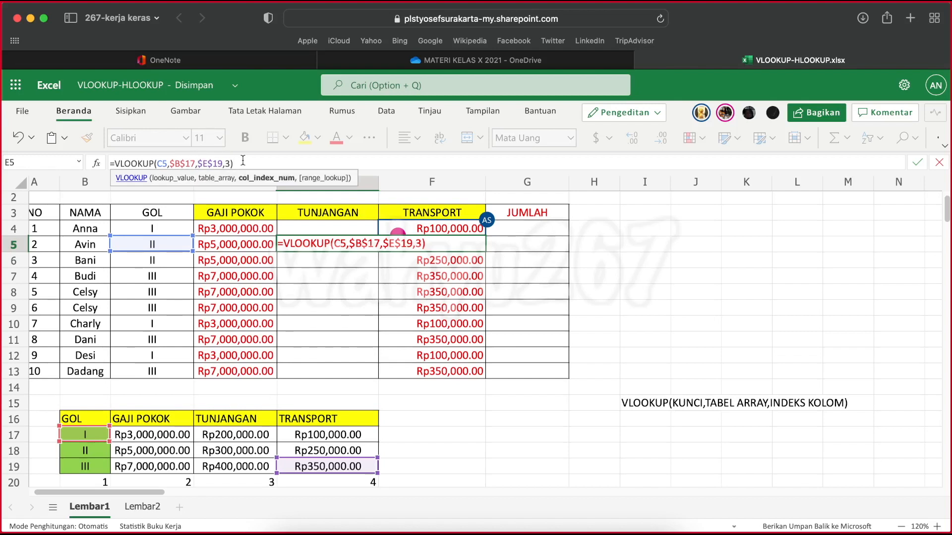
{"action": "key", "text": "BackSpace"}
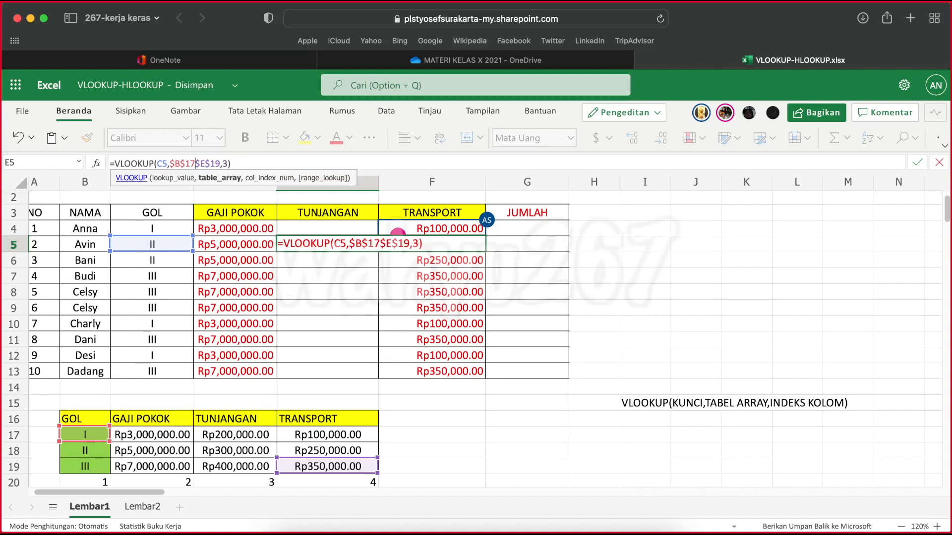
{"action": "type", "text": ":"}
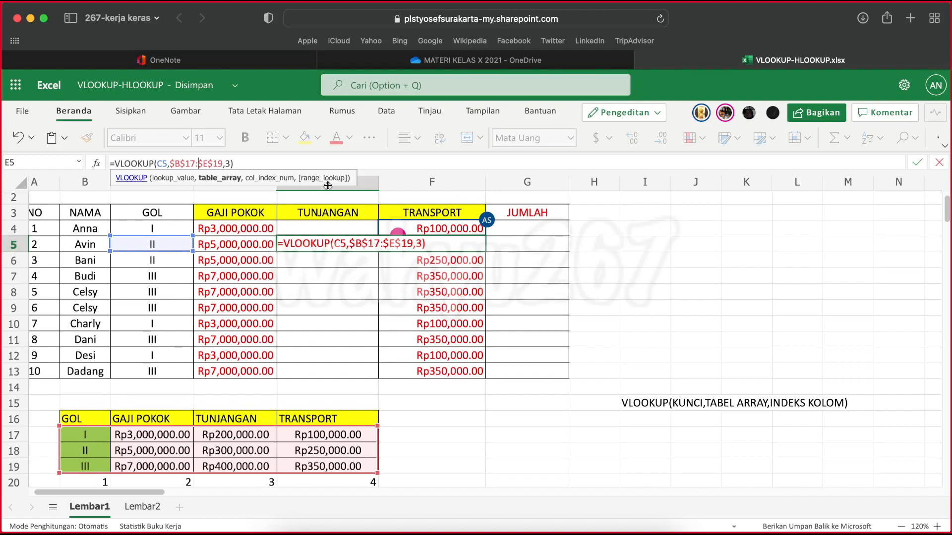
{"action": "key", "text": "Return"}
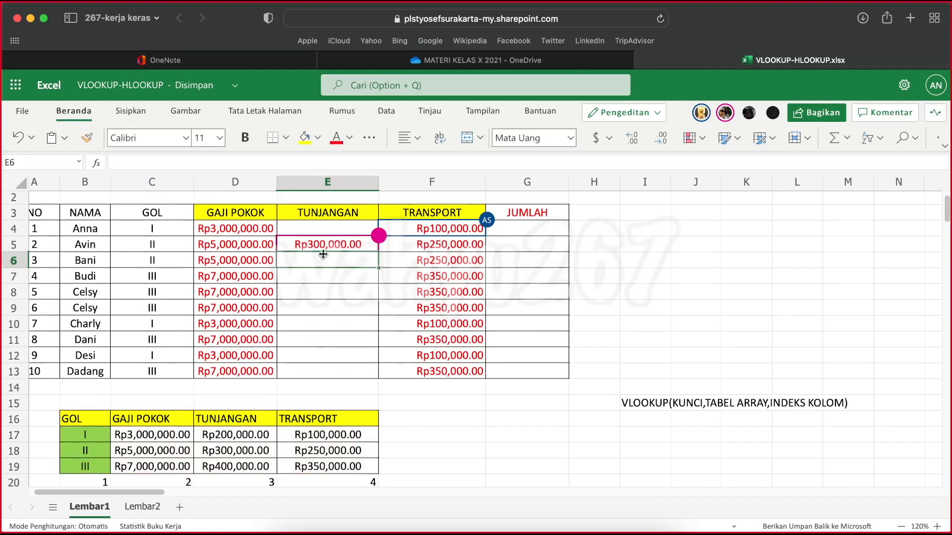
Review the formula in E5, pointing out the colon that joins the two corners of the table range
{"action": "left_click", "coordinate": [335, 241]}
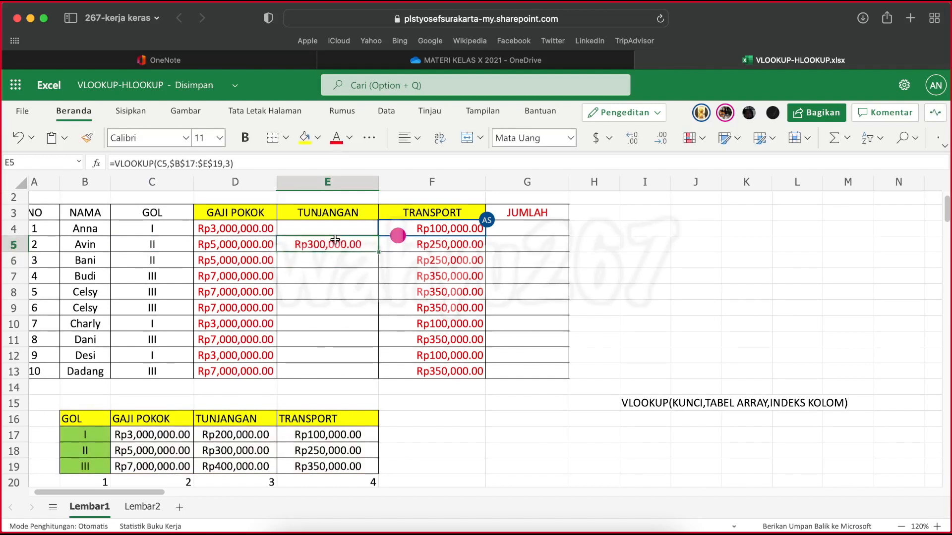
{"action": "left_click", "coordinate": [239, 164]}
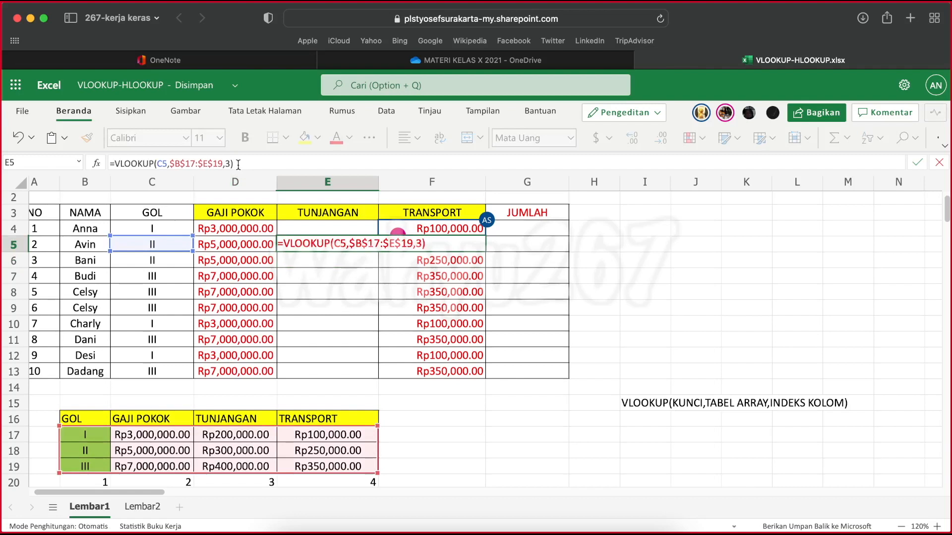
{"action": "left_click", "coordinate": [201, 165]}
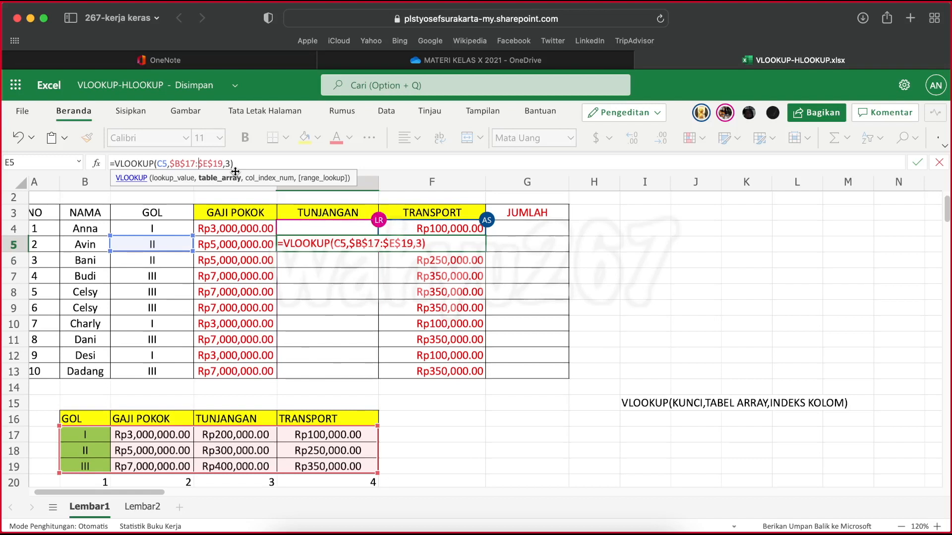
{"action": "key", "text": "Return"}
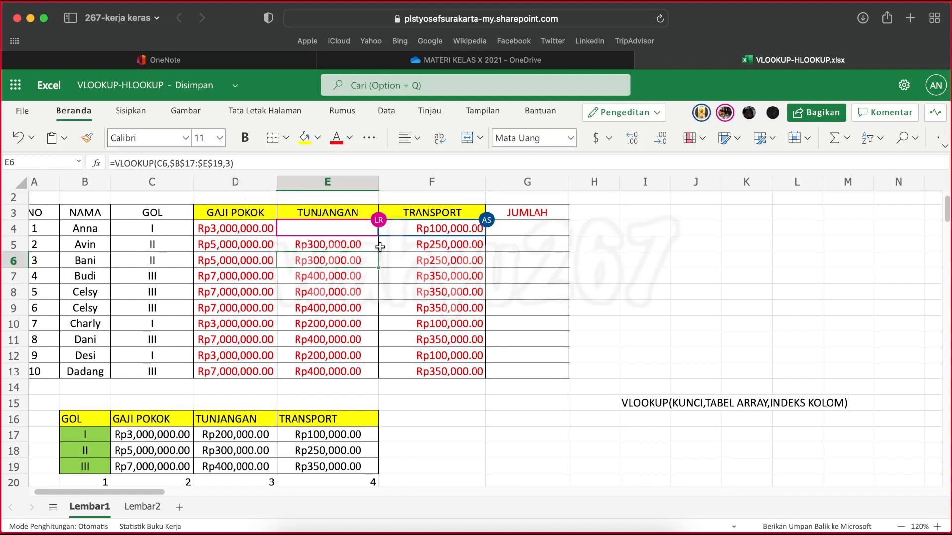
Fill the TUNJANGAN formula from E5 upward into E4 for Anna's row
{"action": "left_click", "coordinate": [357, 230]}
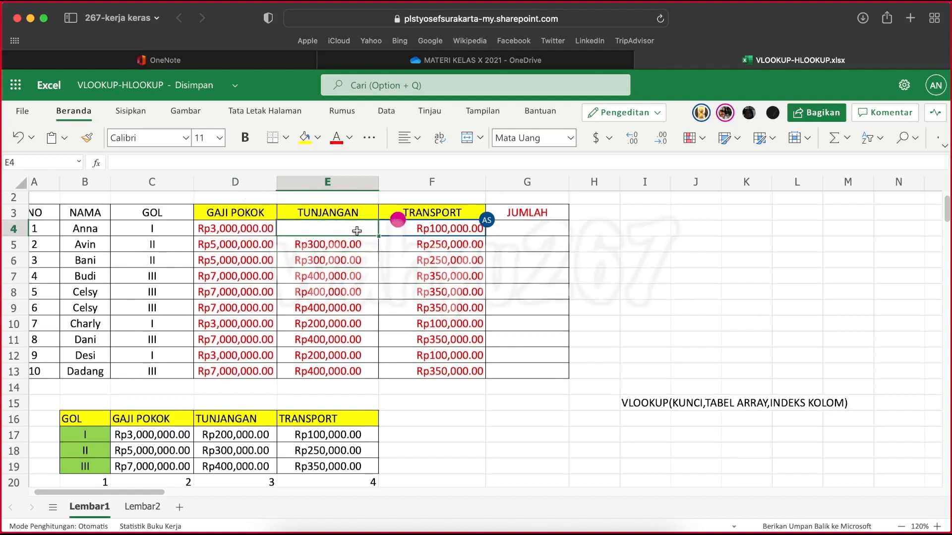
{"action": "left_click", "coordinate": [347, 245]}
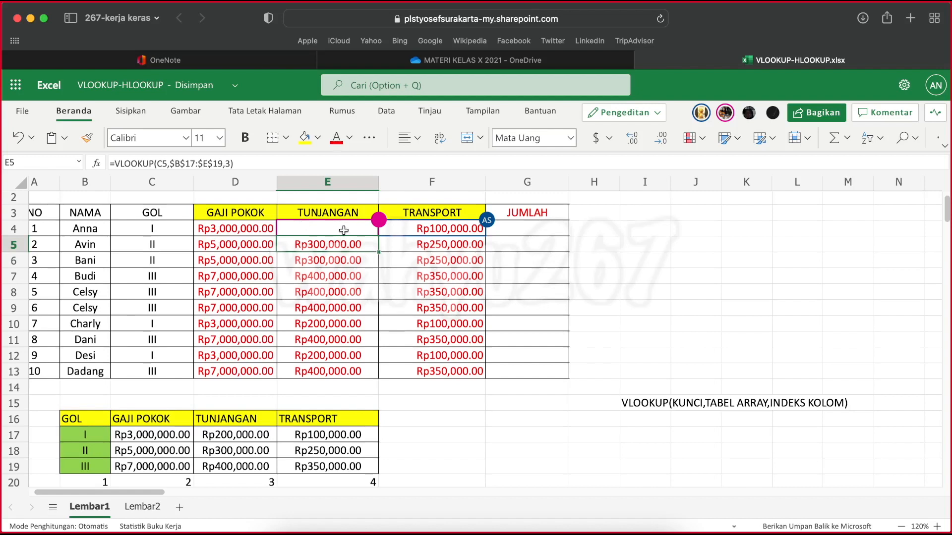
{"action": "left_click", "coordinate": [265, 163]}
{"action": "key", "text": "Return"}
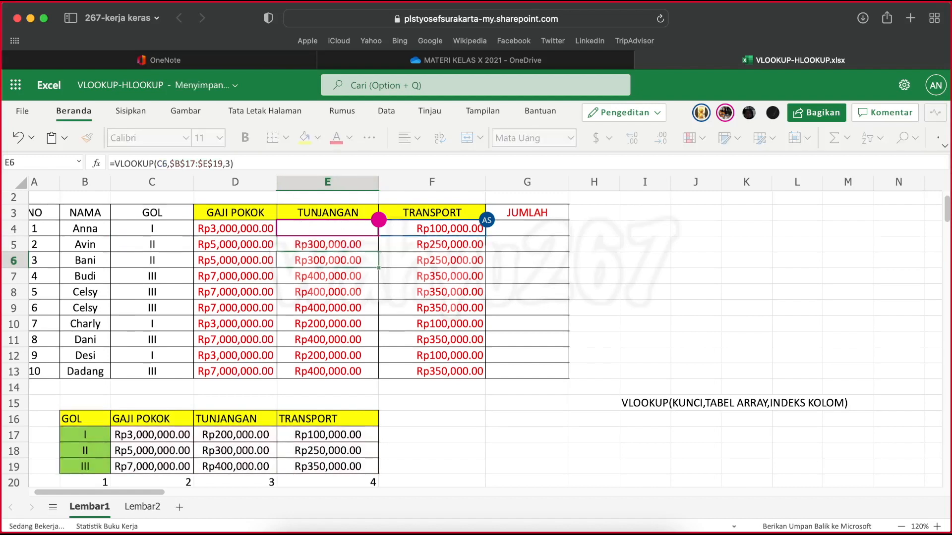
{"action": "left_click", "coordinate": [350, 246]}
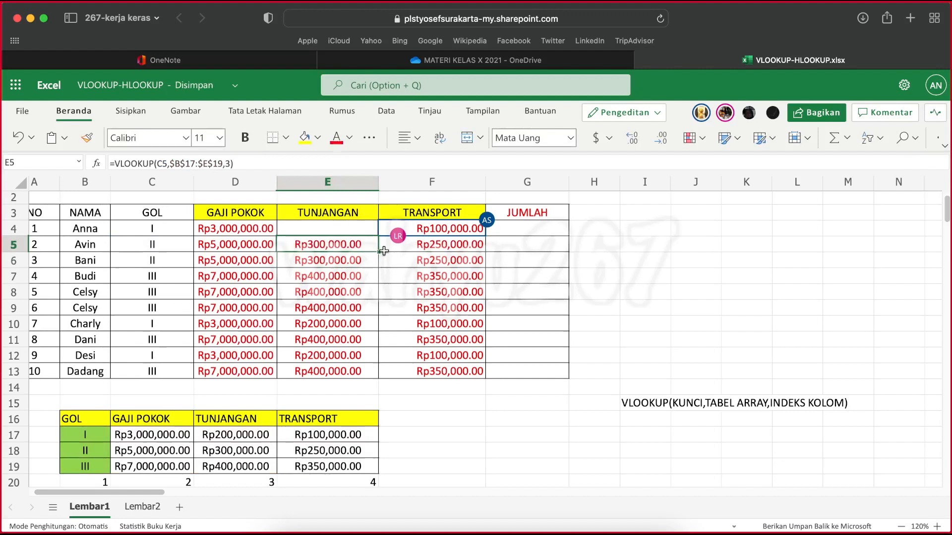
{"action": "left_click_drag", "start_coordinate": [383, 251], "coordinate": [377, 228]}
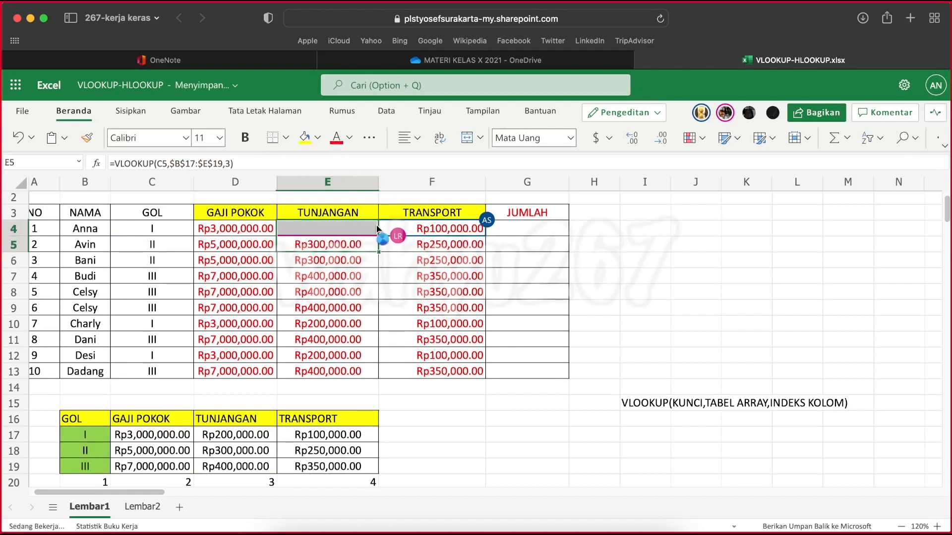
Review the filled TUNJANGAN formula in E4 and the cell ranges it references, leaving it as it is
{"action": "left_click", "coordinate": [336, 226]}
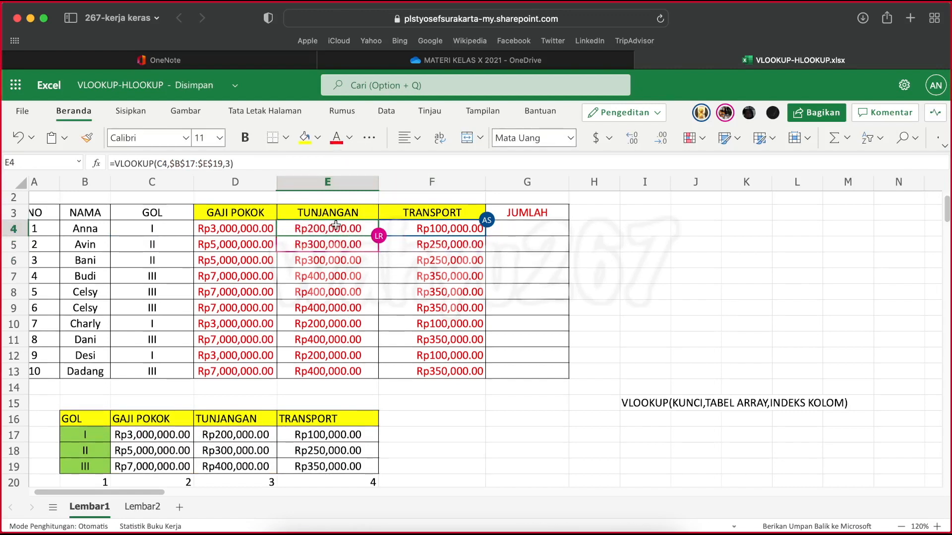
{"action": "left_click", "coordinate": [255, 163]}
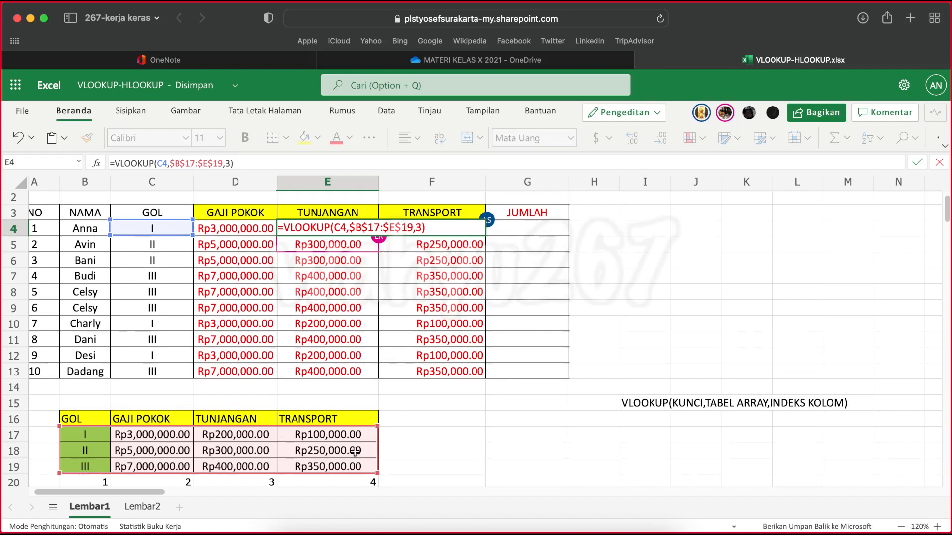
{"action": "left_click", "coordinate": [727, 308]}
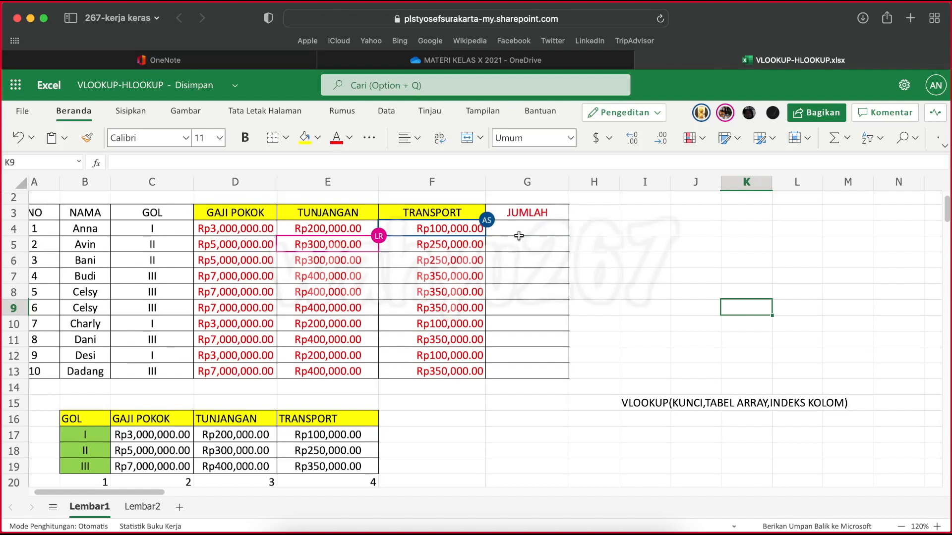
Enter =SUM(D4:F4) in G4 to total the first employee's salary components under JUMLAH
{"action": "left_click", "coordinate": [540, 231]}
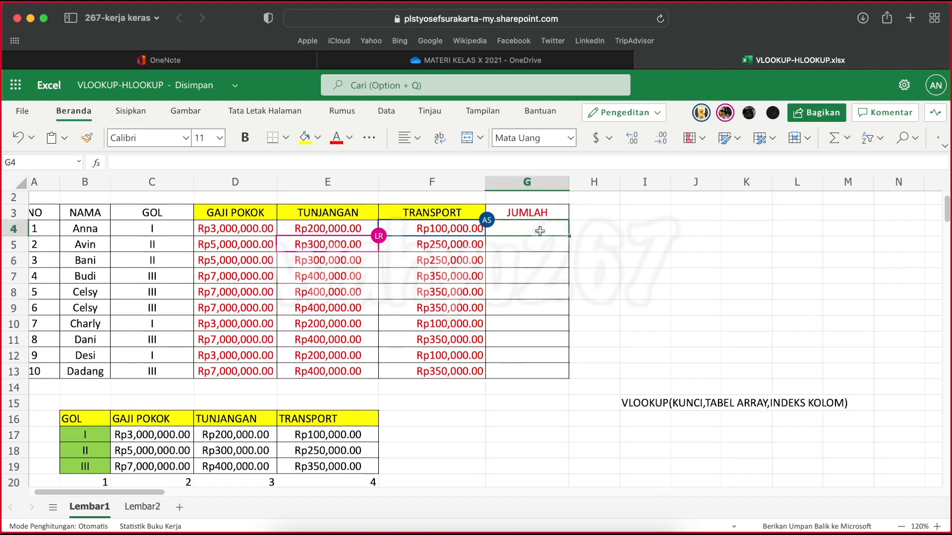
{"action": "type", "text": "="}
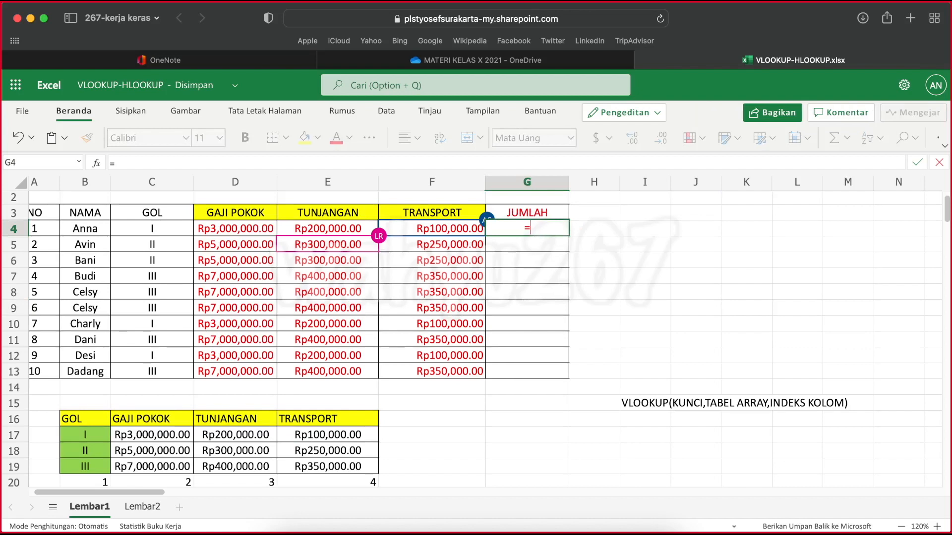
{"action": "type", "text": "SU"}
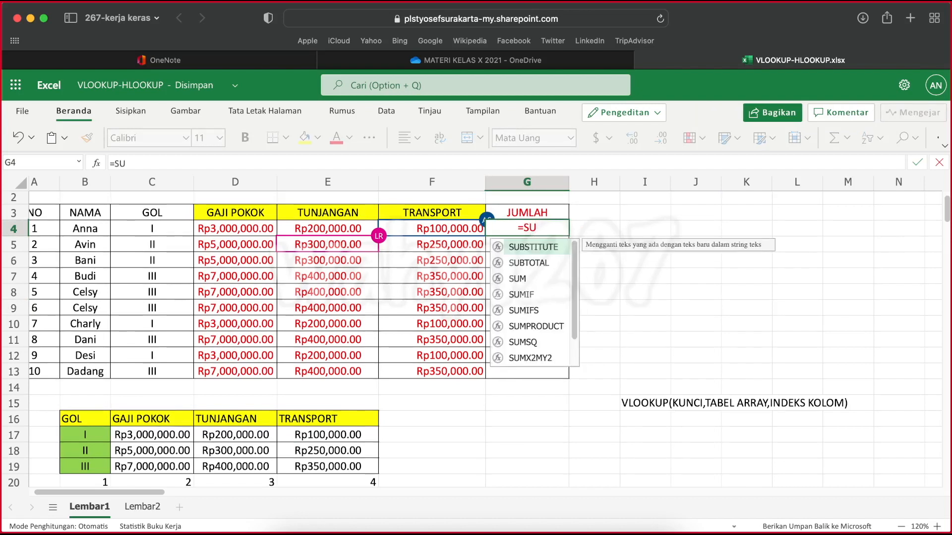
{"action": "type", "text": "M("}
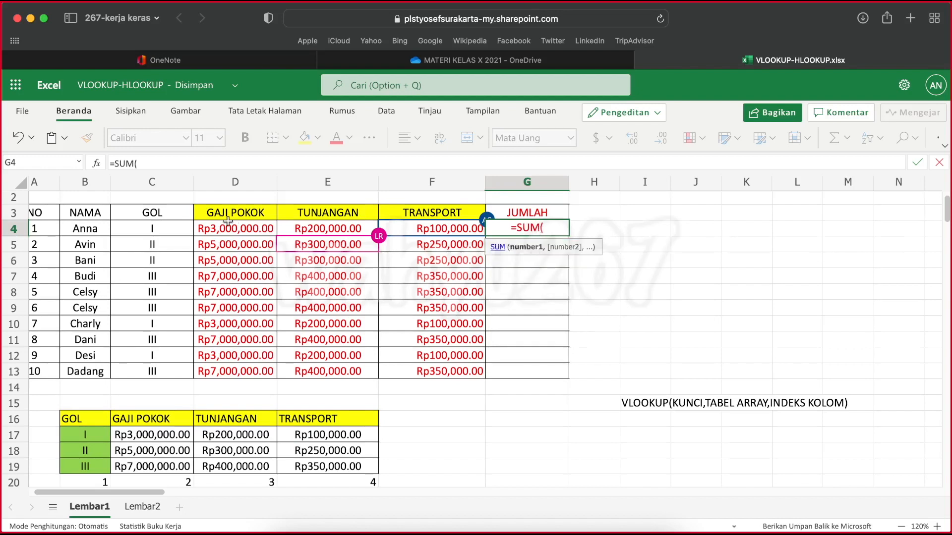
{"action": "left_click_drag", "start_coordinate": [241, 229], "coordinate": [446, 230]}
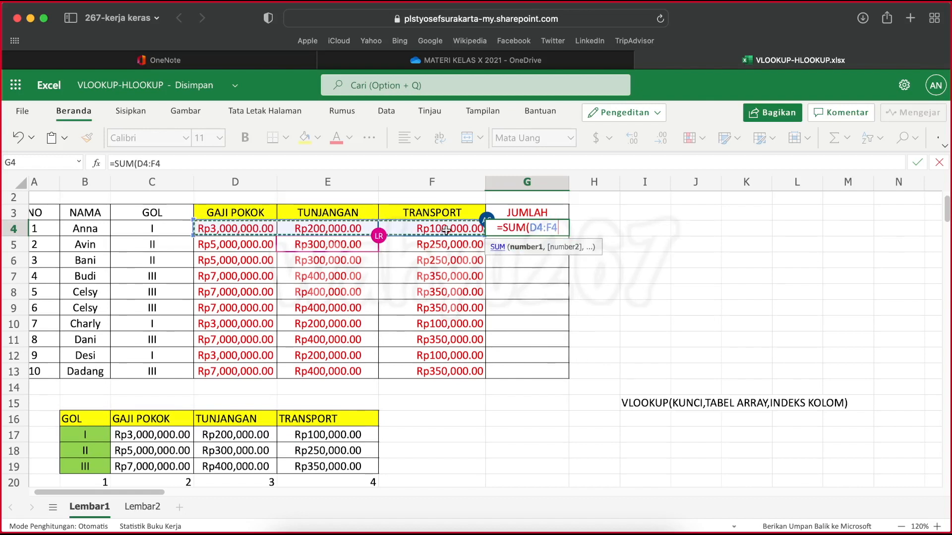
{"action": "key", "text": "Return"}
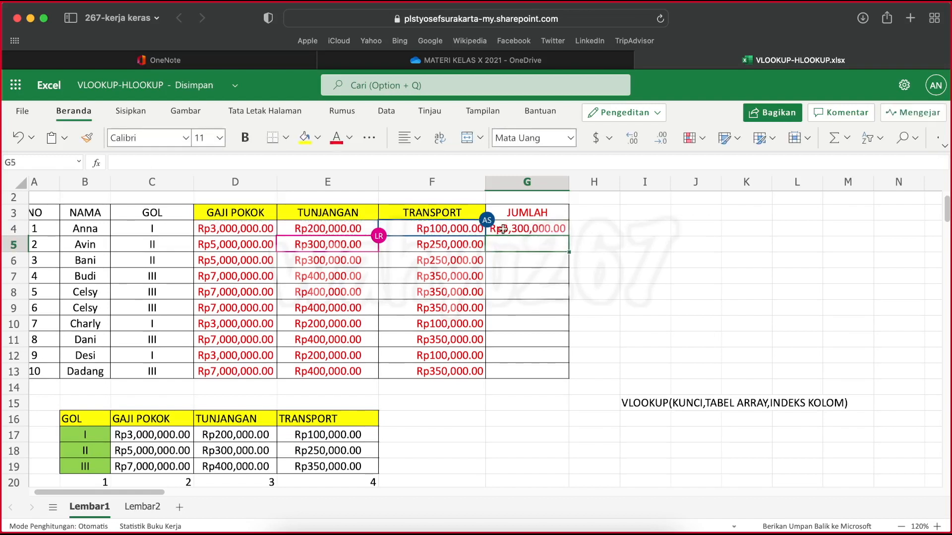
Fill the JUMLAH formula from G4 down through G13 and deselect the column
{"action": "left_click", "coordinate": [529, 227]}
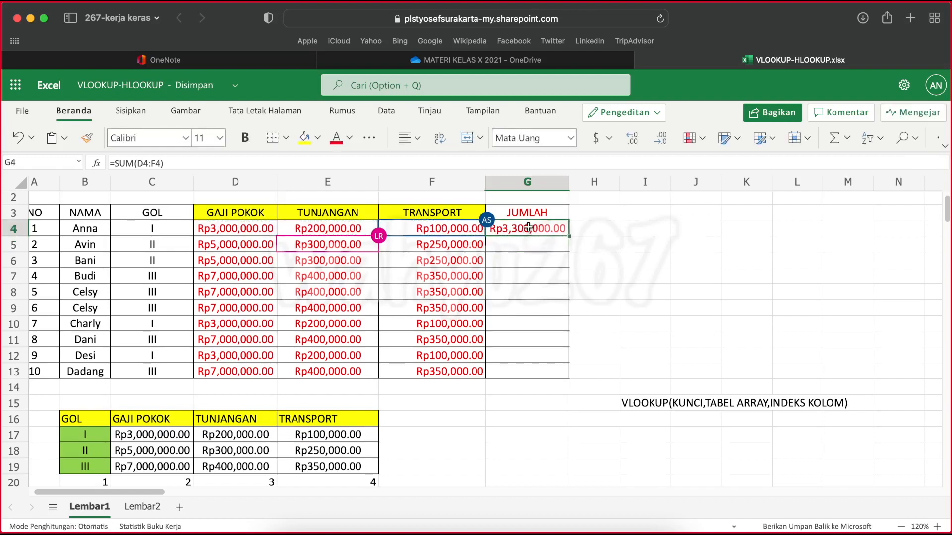
{"action": "double_click", "coordinate": [569, 235]}
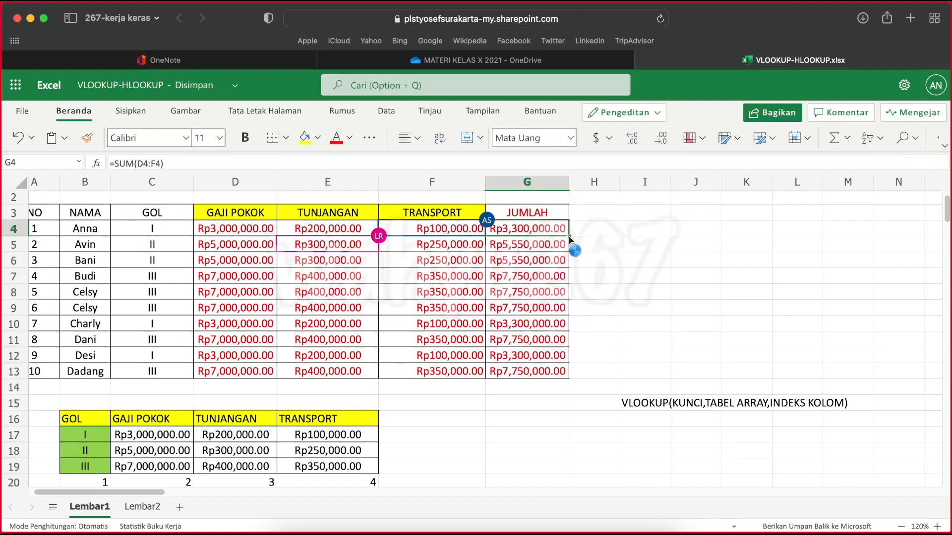
{"action": "left_click", "coordinate": [623, 276]}
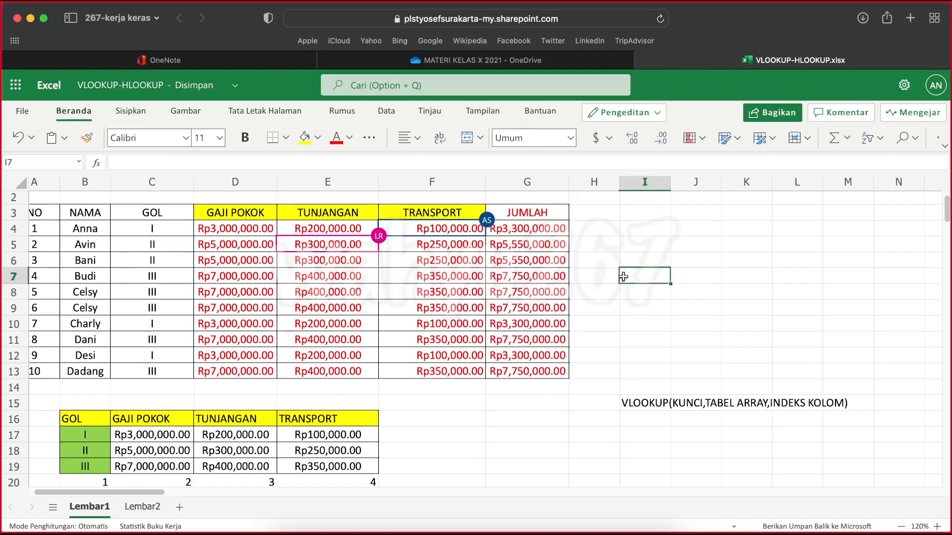
{"action": "left_click", "coordinate": [648, 235]}
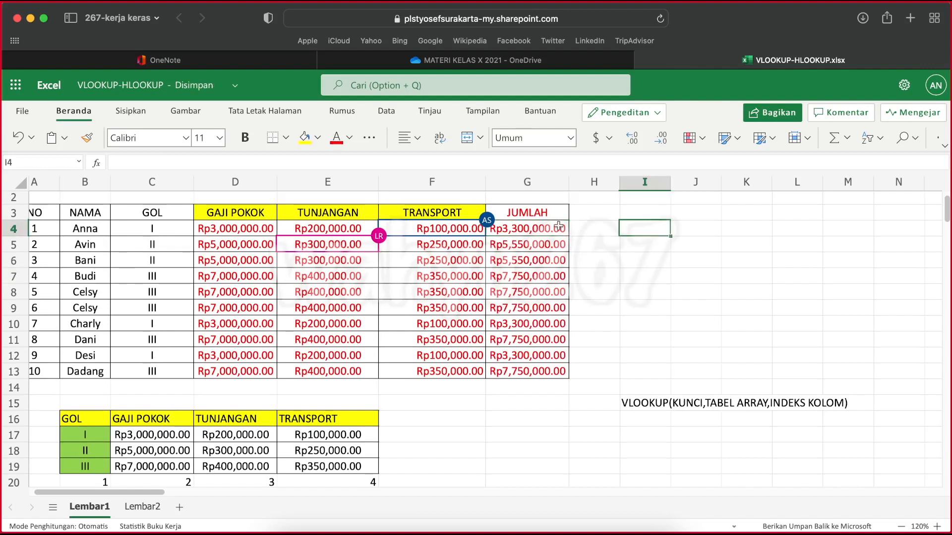
{"action": "left_click", "coordinate": [454, 413]}
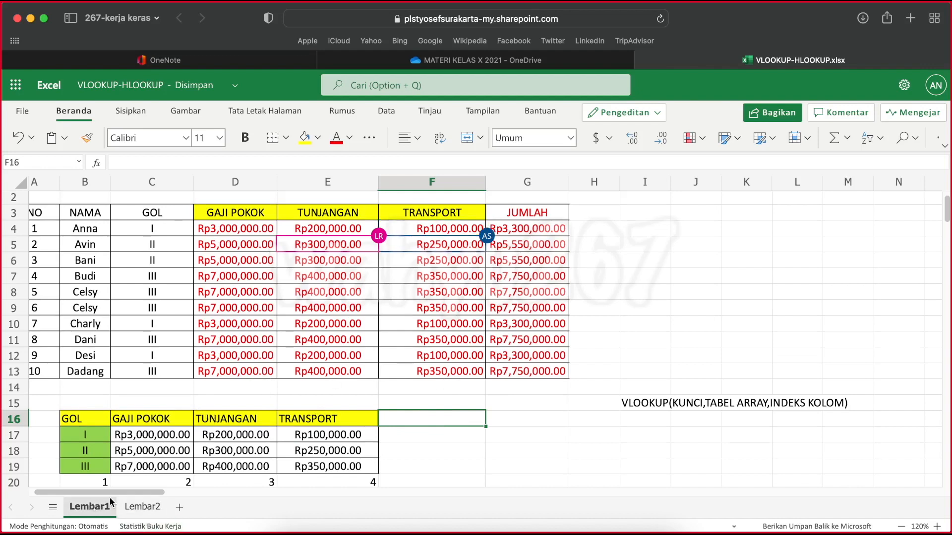
Compare the lookup table on Lembar2 with the one on Lembar1, going through Lembar1's column index cells B20 to E20
{"action": "left_click", "coordinate": [136, 507]}
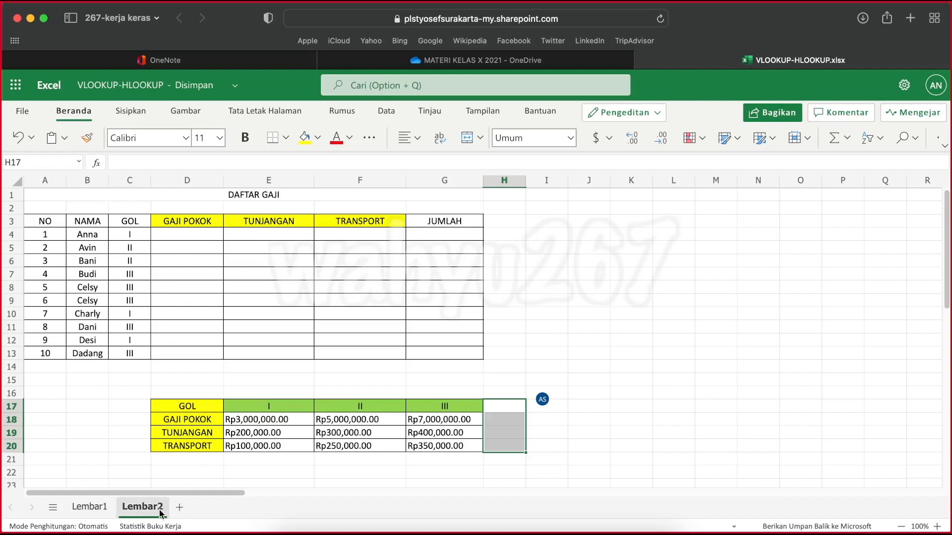
{"action": "left_click", "coordinate": [86, 507]}
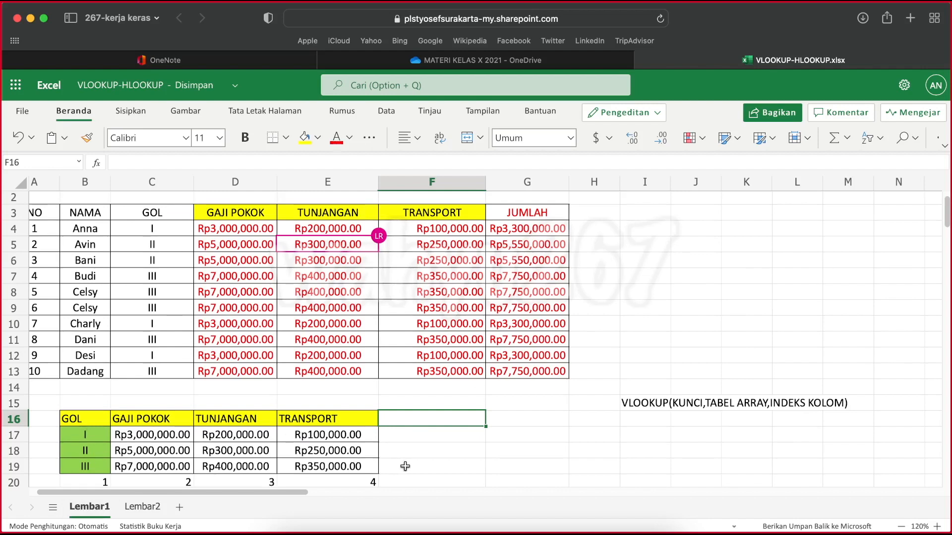
{"action": "scroll", "coordinate": [297, 467], "scroll_direction": "down", "scroll_amount": 1}
{"action": "left_click", "coordinate": [81, 458]}
{"action": "left_click", "coordinate": [166, 457]}
{"action": "left_click", "coordinate": [242, 453]}
{"action": "left_click", "coordinate": [342, 455]}
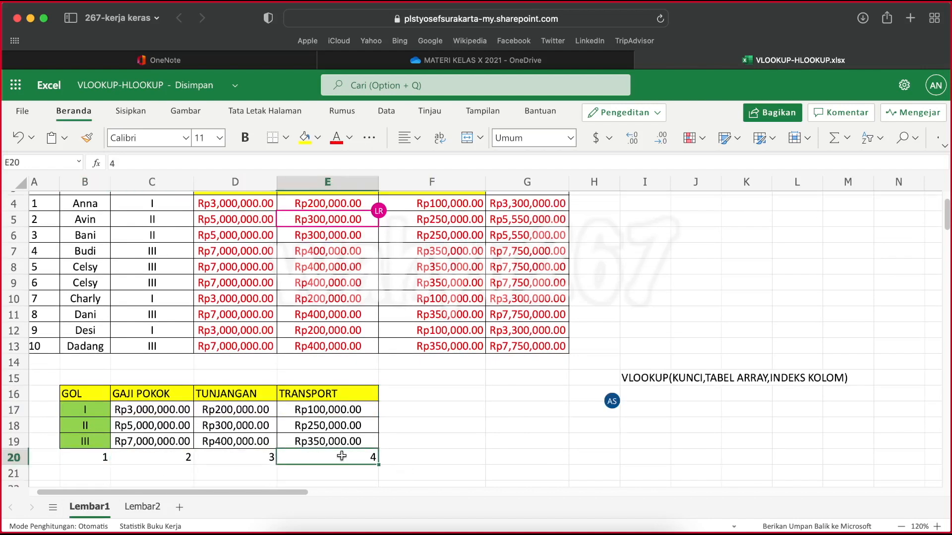
On Lembar2, write the syntax note HLOOKUP(KUNCI, TABEL ARRAY,INDEX BARIS) in J8
{"action": "left_click", "coordinate": [143, 506]}
{"action": "left_click", "coordinate": [571, 429]}
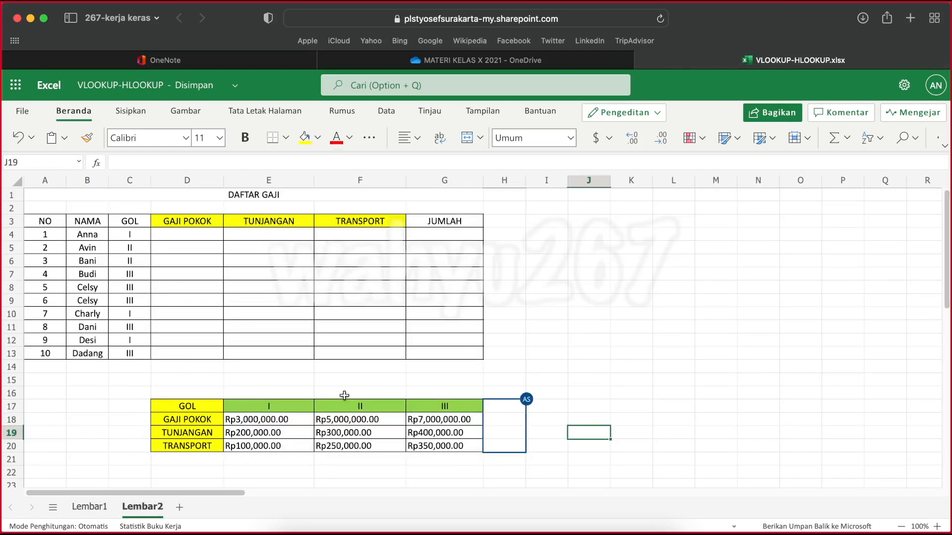
{"action": "left_click", "coordinate": [578, 288]}
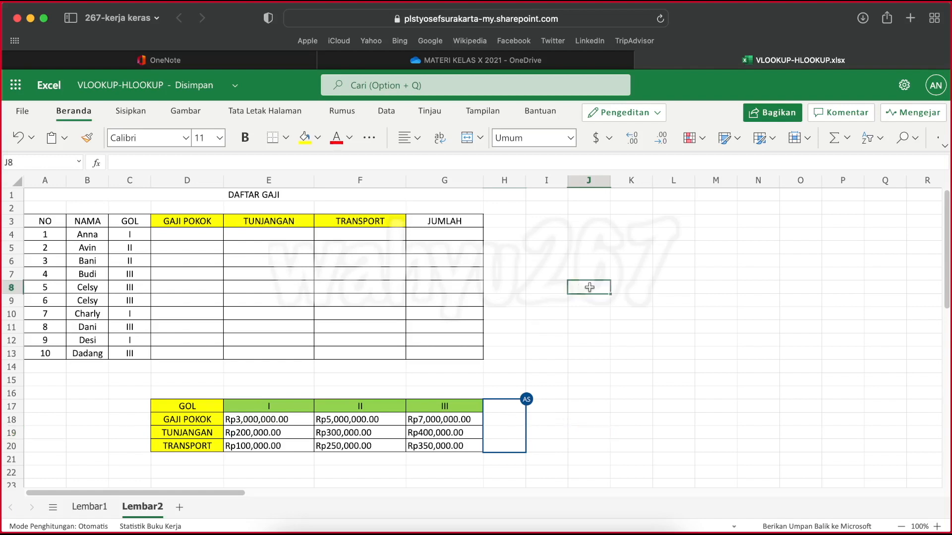
{"action": "type", "text": "H"}
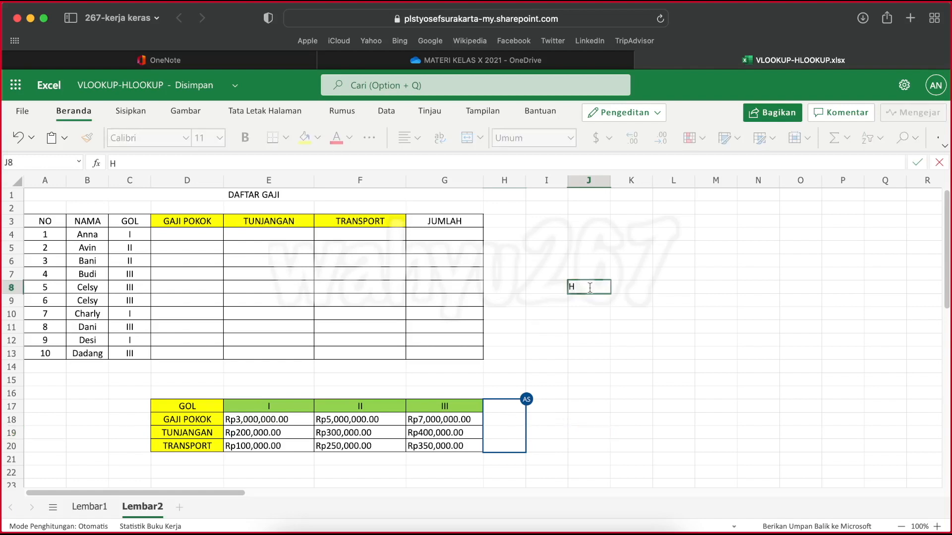
{"action": "type", "text": "LOOKUP"}
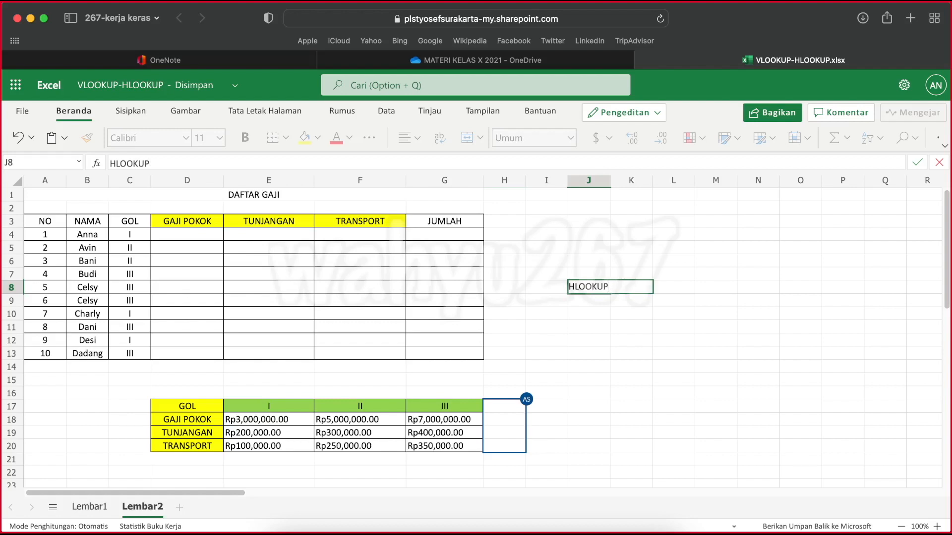
{"action": "type", "text": "DKUNCI, TABEL AR"}
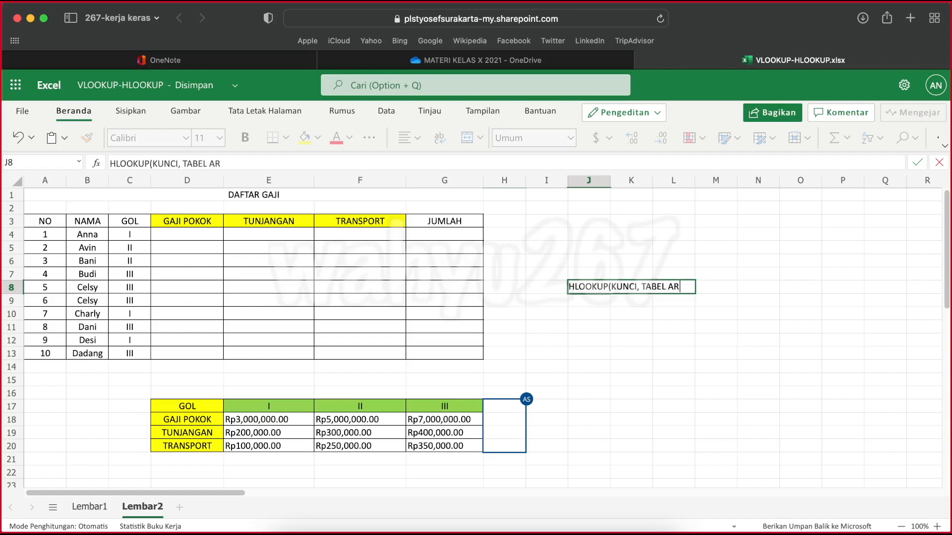
{"action": "type", "text": "RAY,IND"}
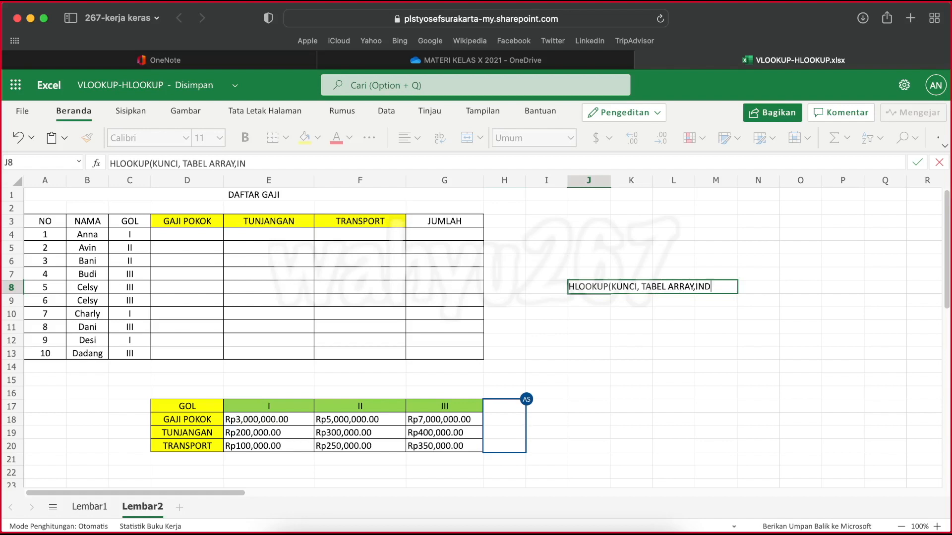
{"action": "type", "text": "EX BARIS"}
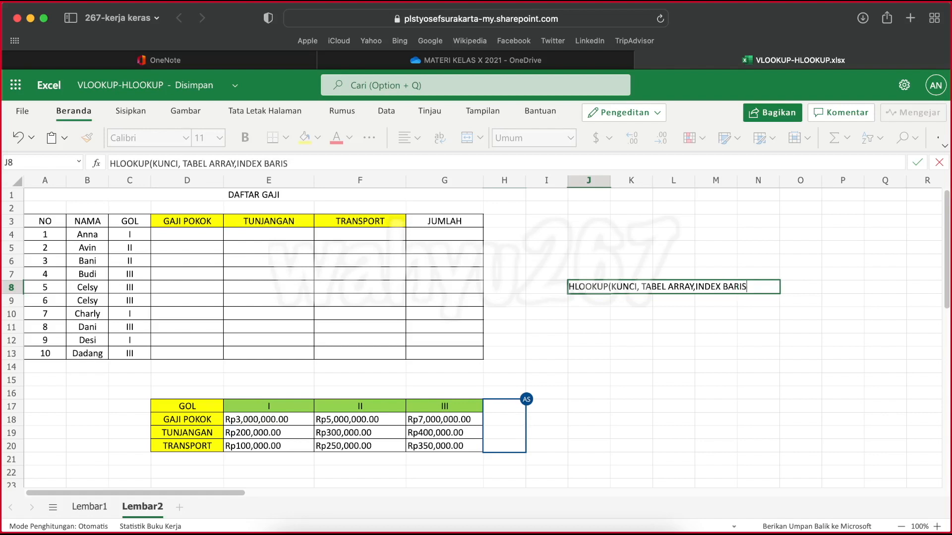
{"action": "type", "text": ")"}
{"action": "left_click", "coordinate": [650, 368]}
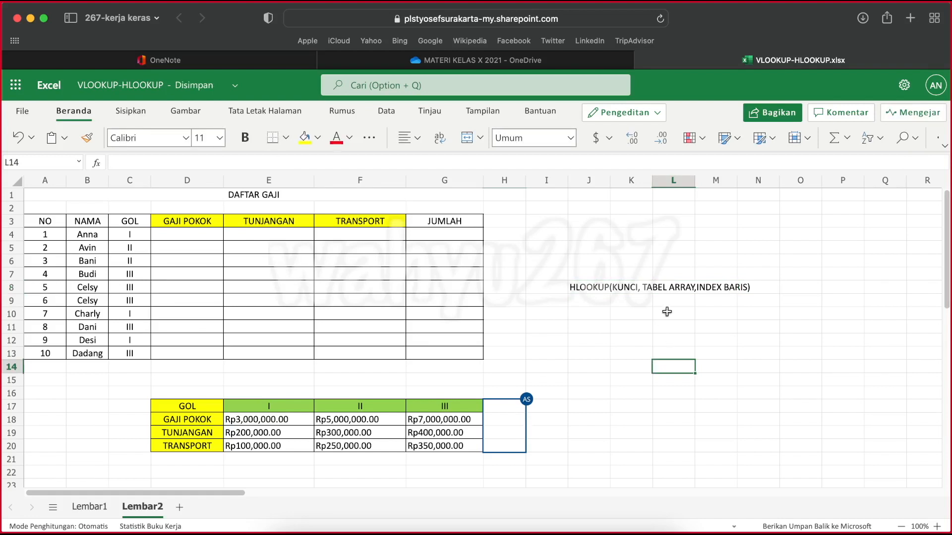
{"action": "left_click", "coordinate": [587, 405]}
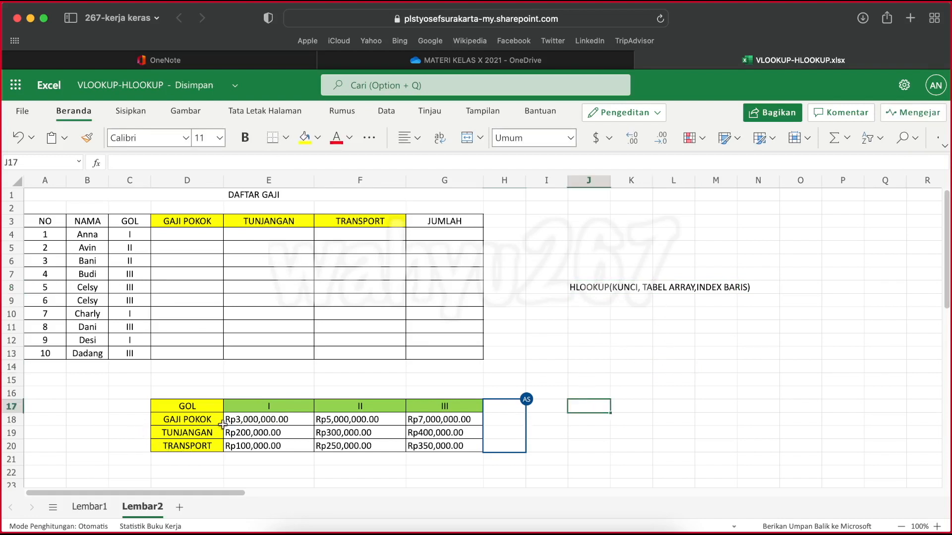
Add the label INDEK BARIS in C16, above and beside the horizontal lookup table
{"action": "left_click", "coordinate": [129, 394]}
{"action": "type", "text": "I"}
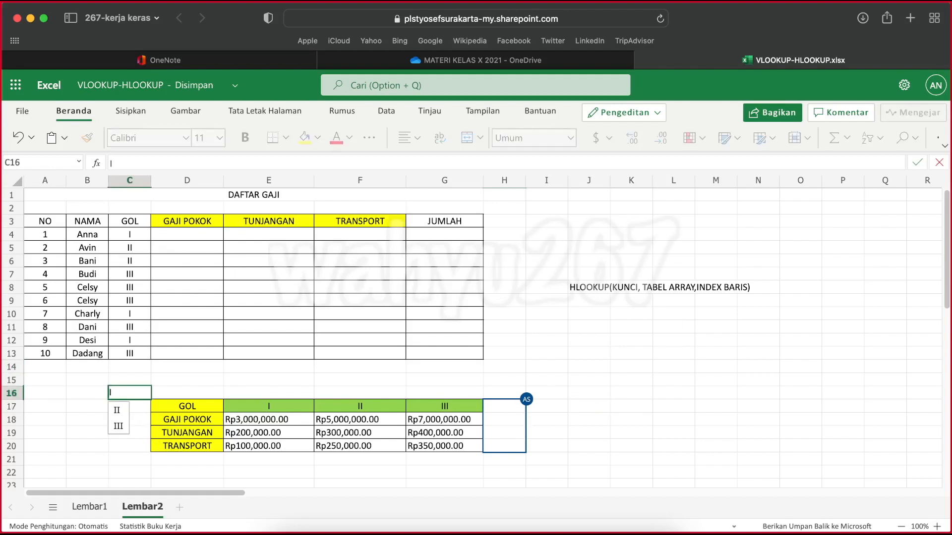
{"action": "type", "text": "NDEK BARIS"}
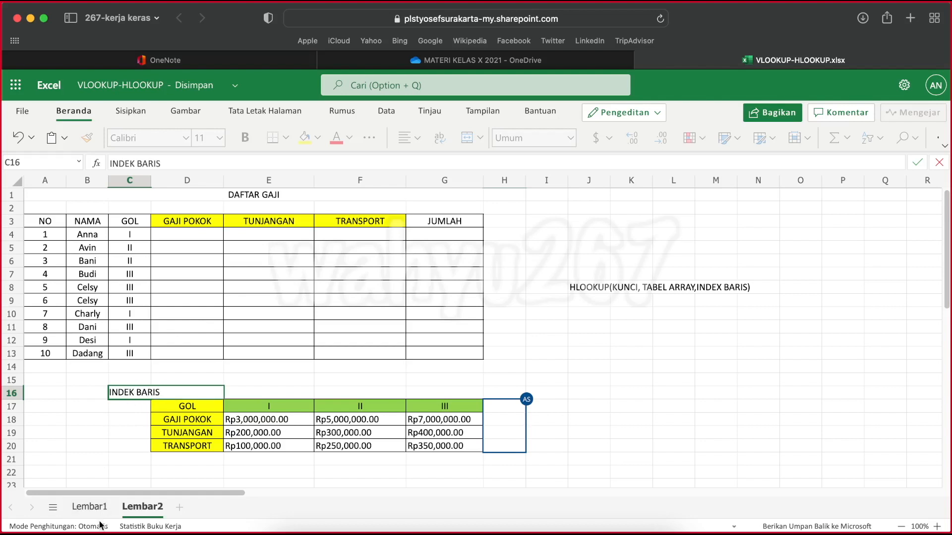
Revisit the column index numbers under Lembar1's lookup table, one cell at a time, as a model for row numbering
{"action": "left_click", "coordinate": [89, 507]}
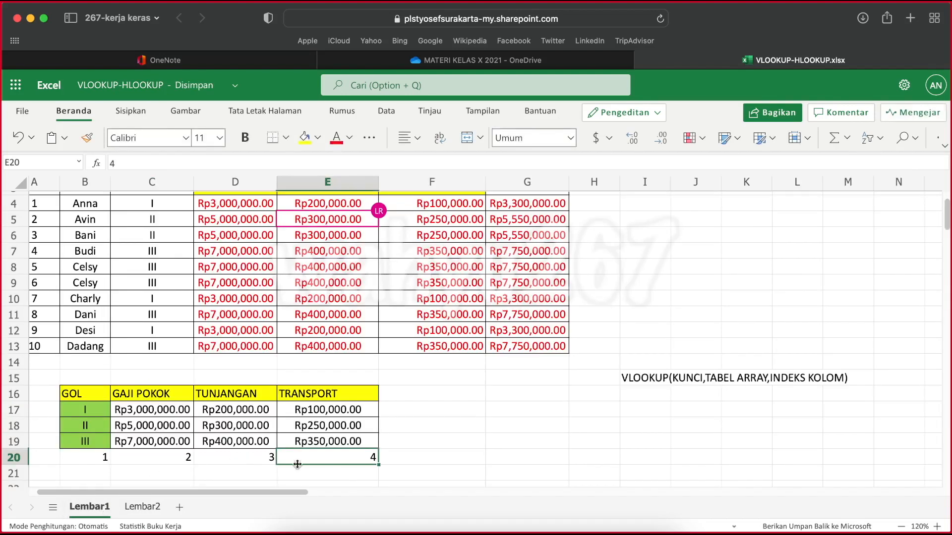
{"action": "left_click", "coordinate": [84, 456]}
{"action": "left_click", "coordinate": [151, 456]}
{"action": "left_click", "coordinate": [268, 456]}
{"action": "left_click", "coordinate": [338, 457]}
On Lembar2, number the lookup table's rows 1 to 4 in C17:C20 and select the first GAJI POKOK cell, D4
{"action": "left_click", "coordinate": [149, 508]}
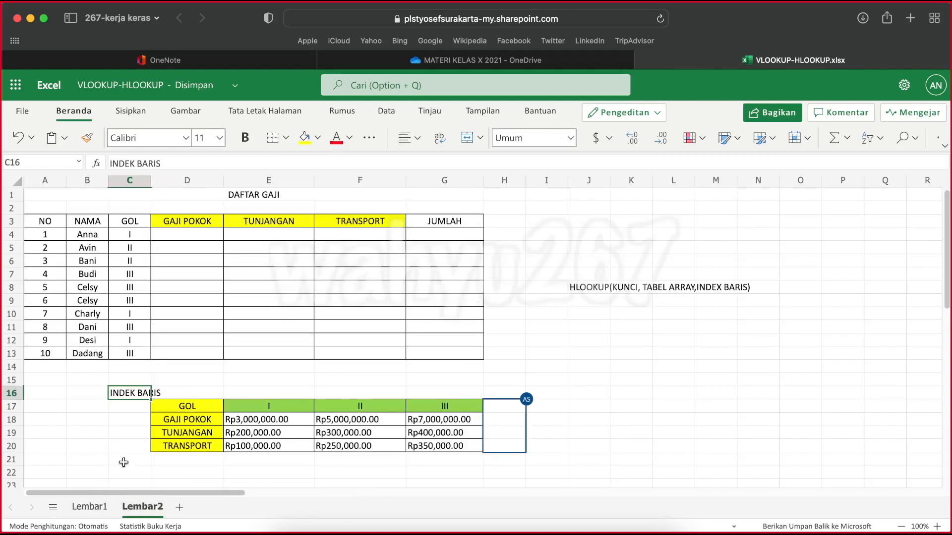
{"action": "left_click", "coordinate": [130, 407]}
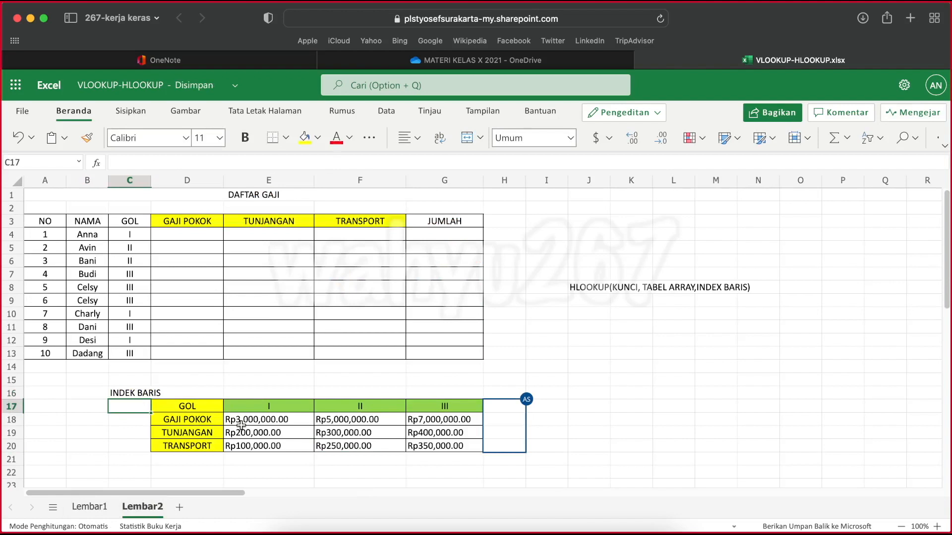
{"action": "type", "text": "1"}
{"action": "key", "text": "Return"}
{"action": "type", "text": "2"}
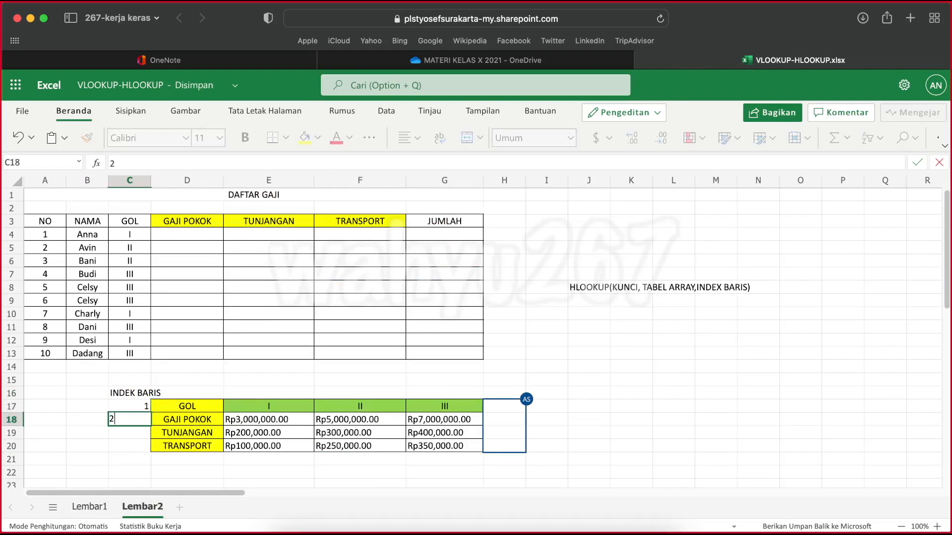
{"action": "key", "text": "Return"}
{"action": "type", "text": "3"}
{"action": "key", "text": "Return"}
{"action": "type", "text": "4"}
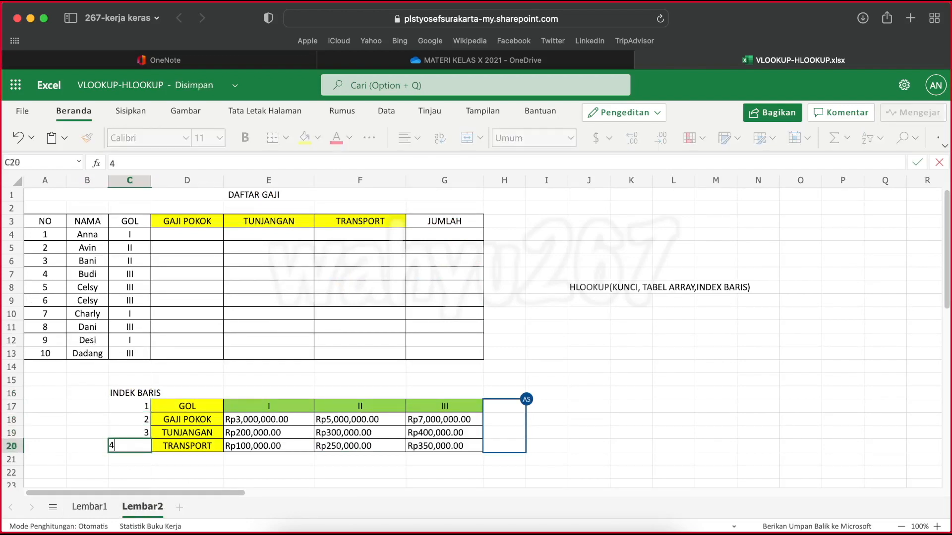
{"action": "key", "text": "Return"}
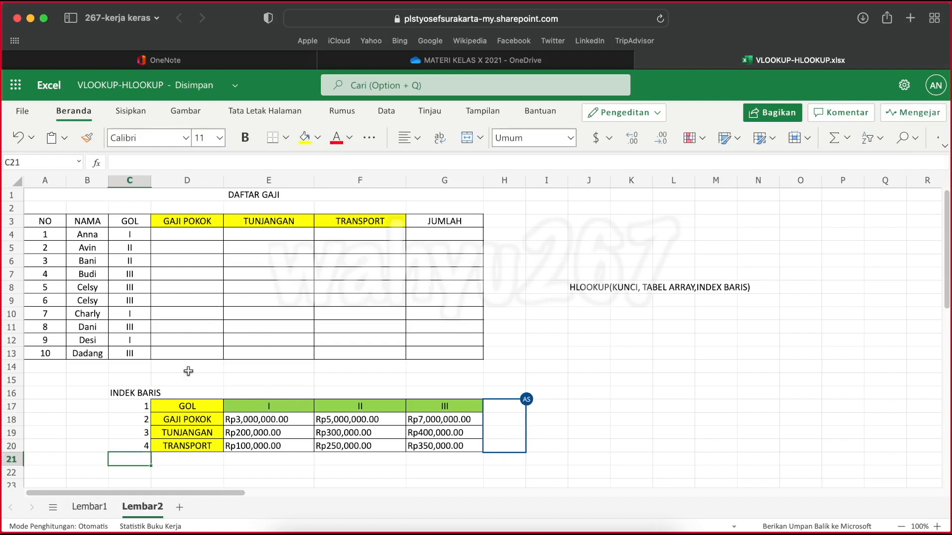
{"action": "left_click", "coordinate": [179, 233]}
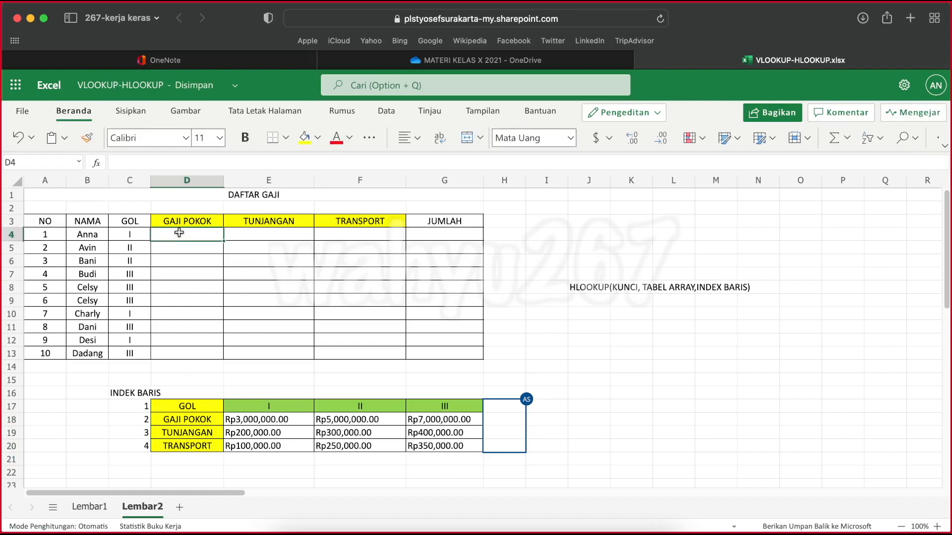
Start an HLOOKUP formula in the first GAJI POKOK cell, D4, with Anna's GOL cell C4 as the lookup value
{"action": "type", "text": "="}
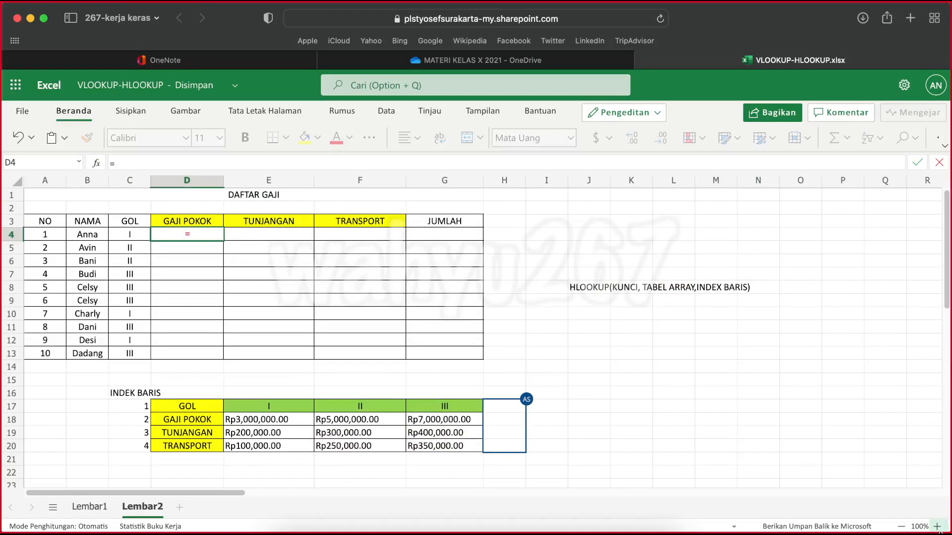
{"action": "key", "text": "Escape"}
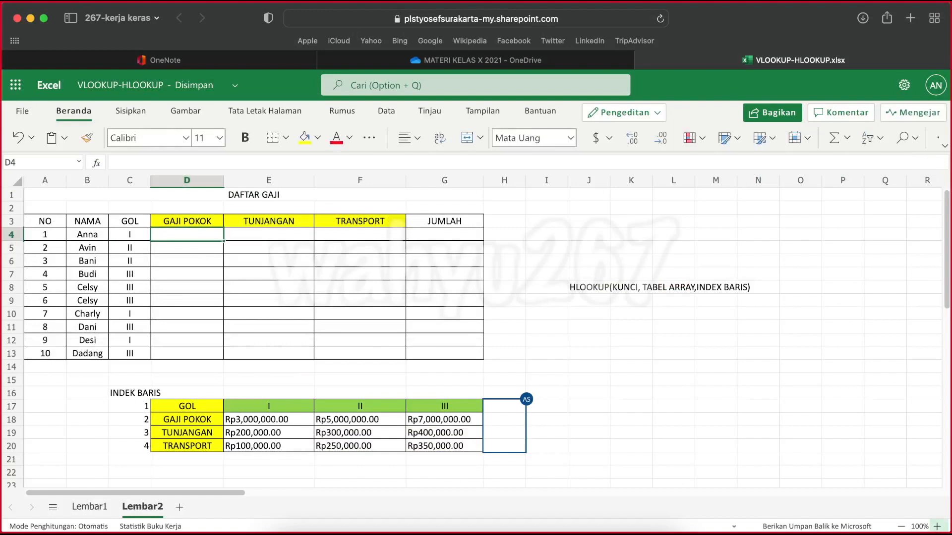
{"action": "left_click", "coordinate": [936, 527]}
{"action": "left_click", "coordinate": [936, 526]}
{"action": "left_click", "coordinate": [936, 527]}
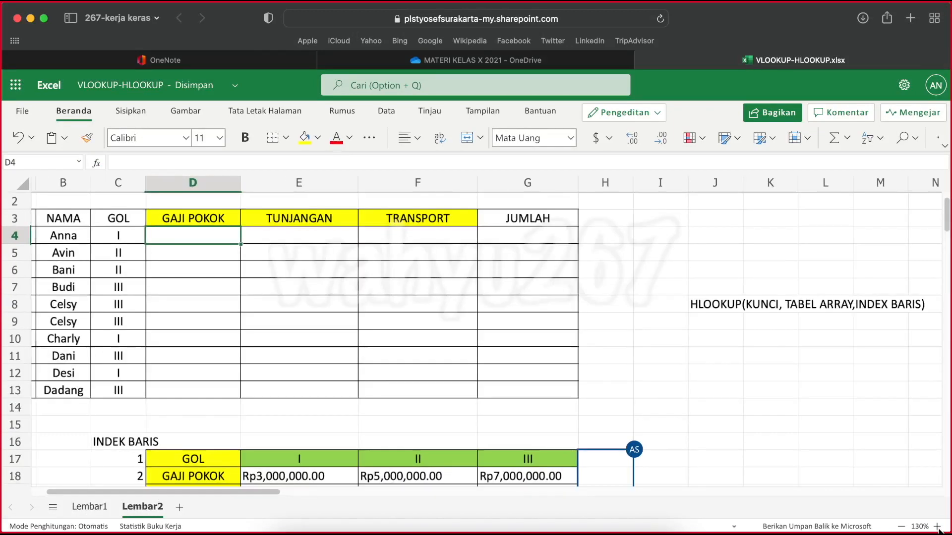
{"action": "left_click", "coordinate": [902, 526]}
{"action": "left_click", "coordinate": [901, 526]}
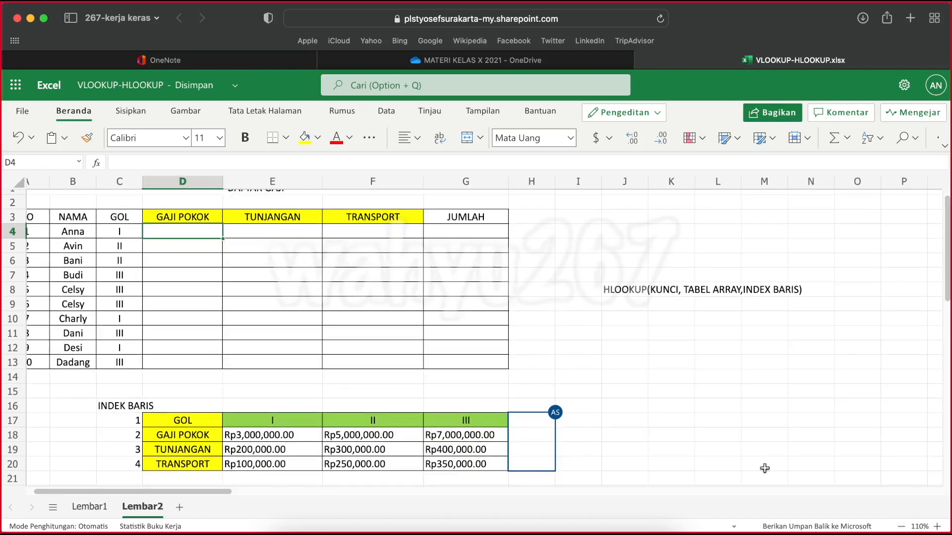
{"action": "left_click", "coordinate": [936, 526]}
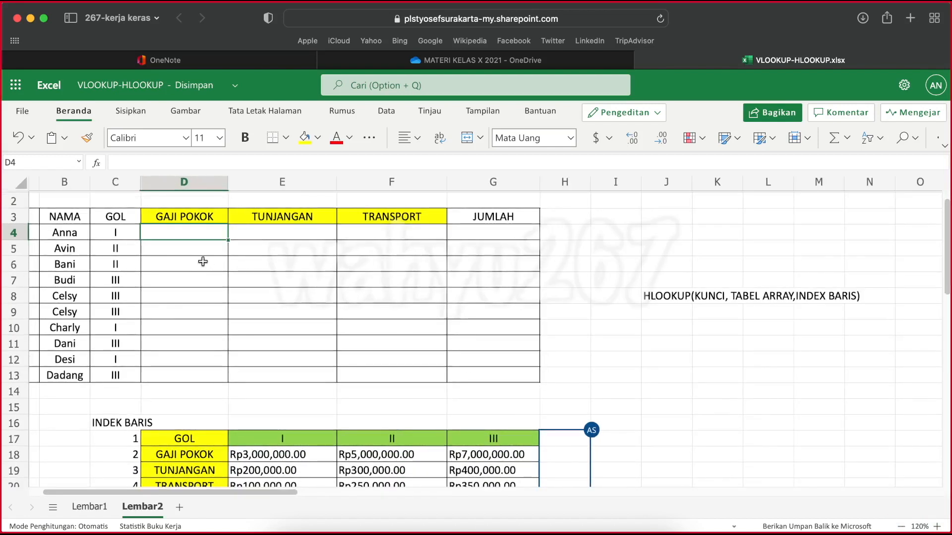
{"action": "type", "text": "="}
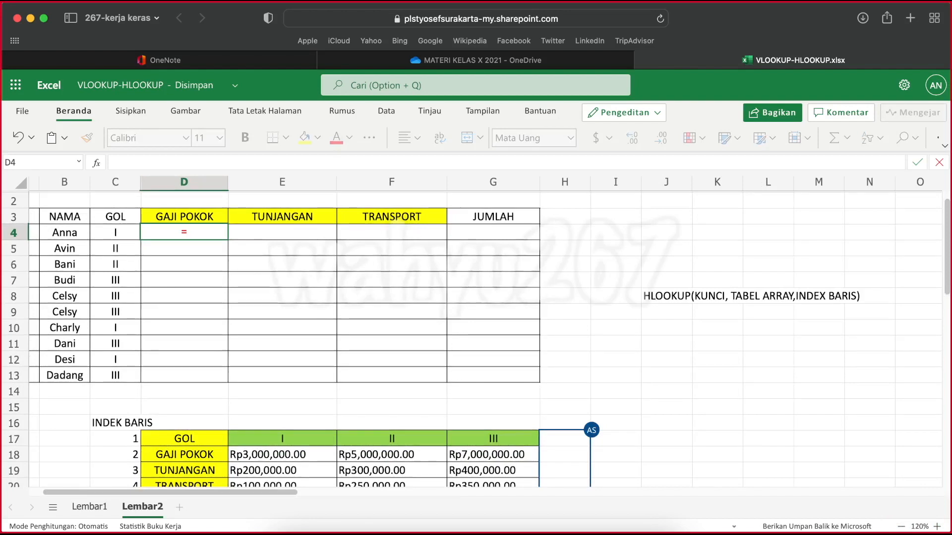
{"action": "type", "text": "HL"}
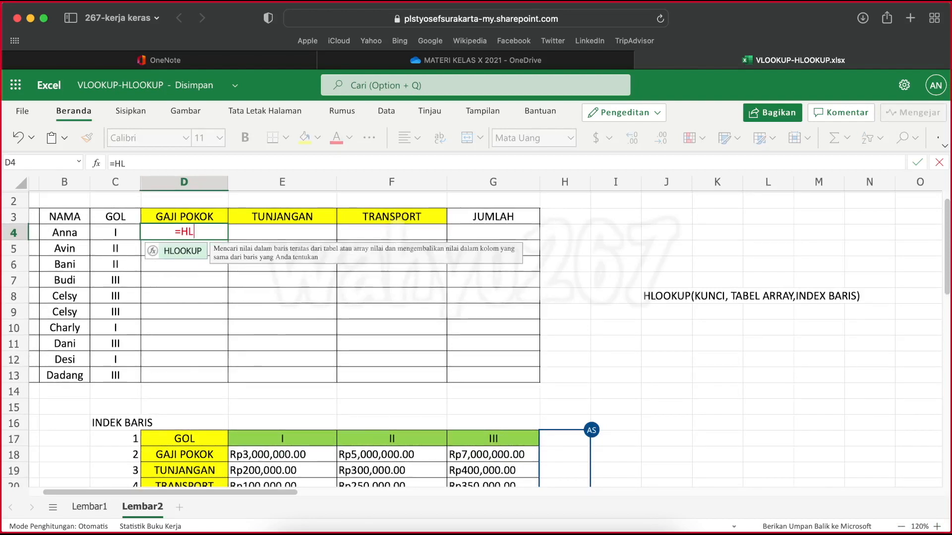
{"action": "type", "text": "OOKUP"}
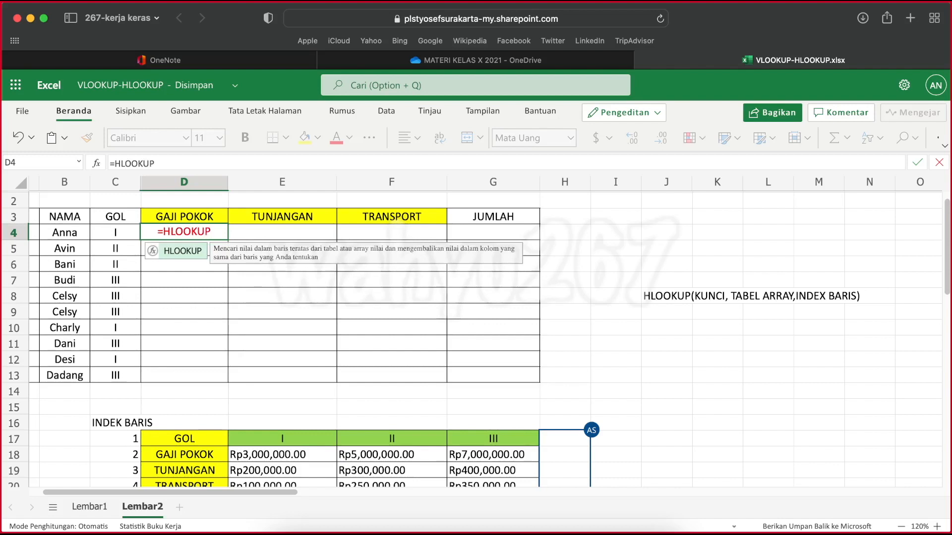
{"action": "type", "text": "("}
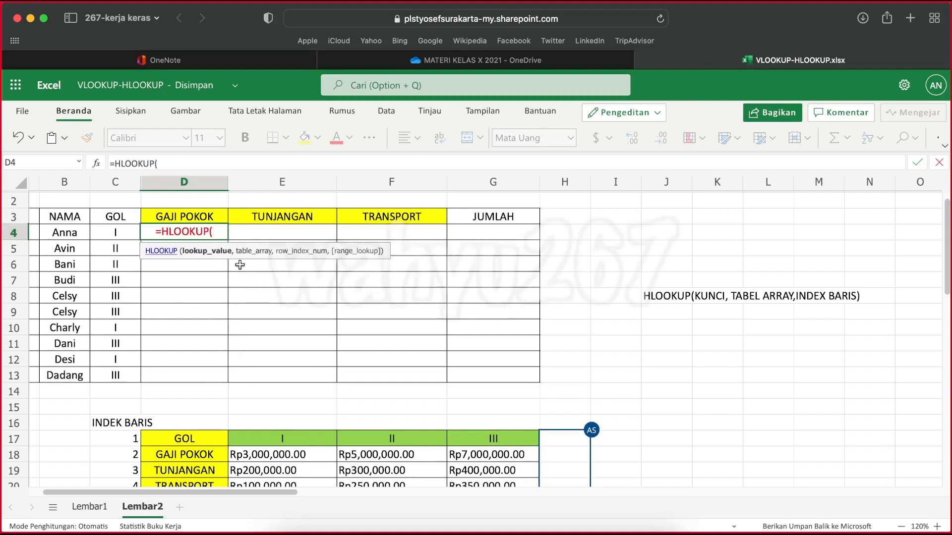
{"action": "left_click", "coordinate": [112, 232]}
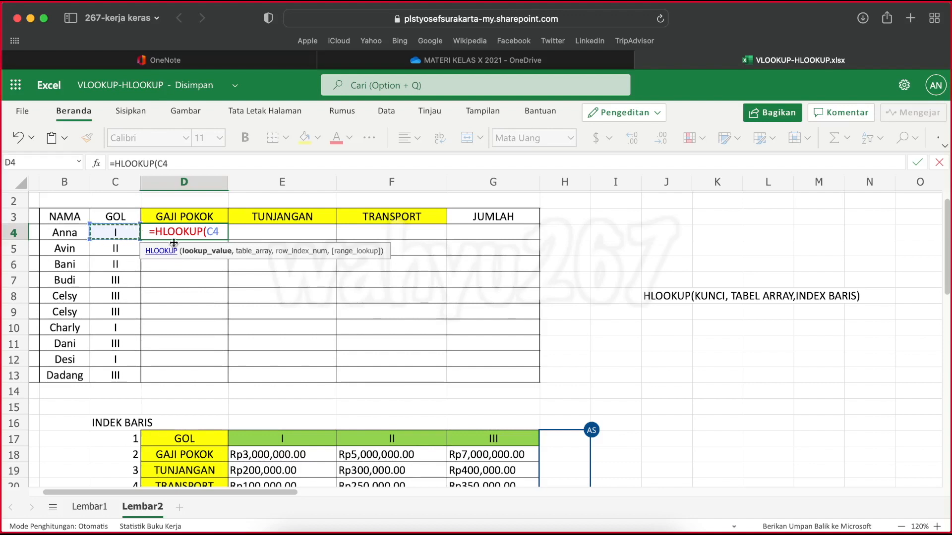
{"action": "type", "text": ","}
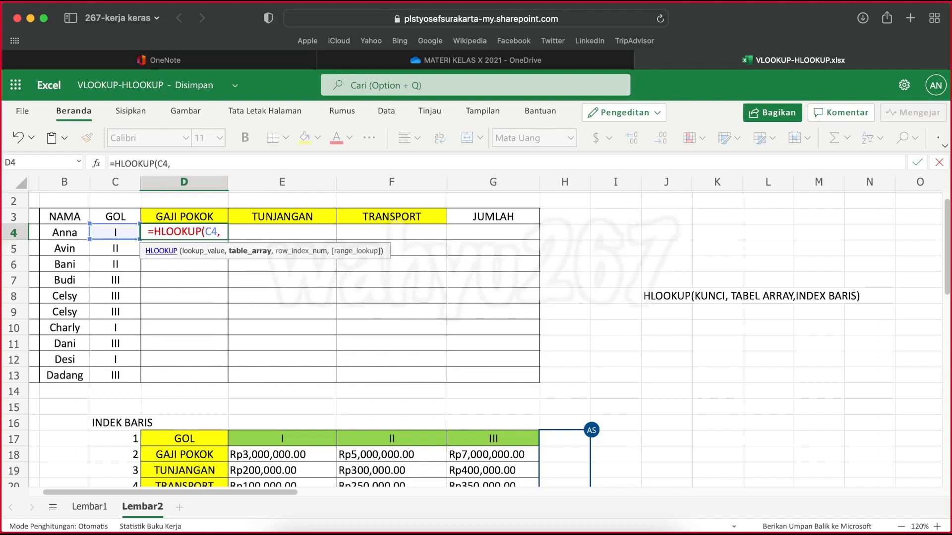
Complete D4's HLOOKUP with the absolute range $E$17:$G$20 and row index 2, and fill the formula down to D13
{"action": "scroll", "coordinate": [383, 447], "scroll_direction": "down", "scroll_amount": 1}
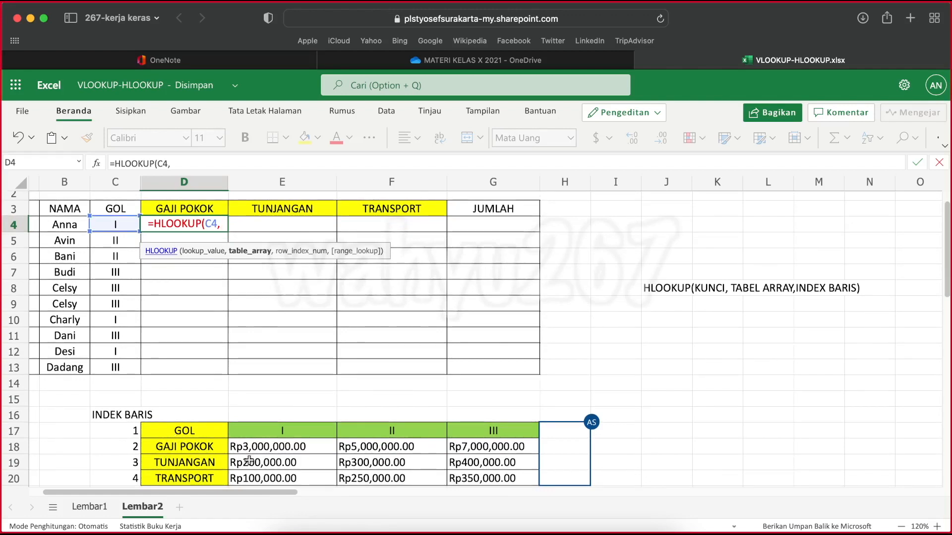
{"action": "left_click_drag", "start_coordinate": [254, 438], "coordinate": [476, 469]}
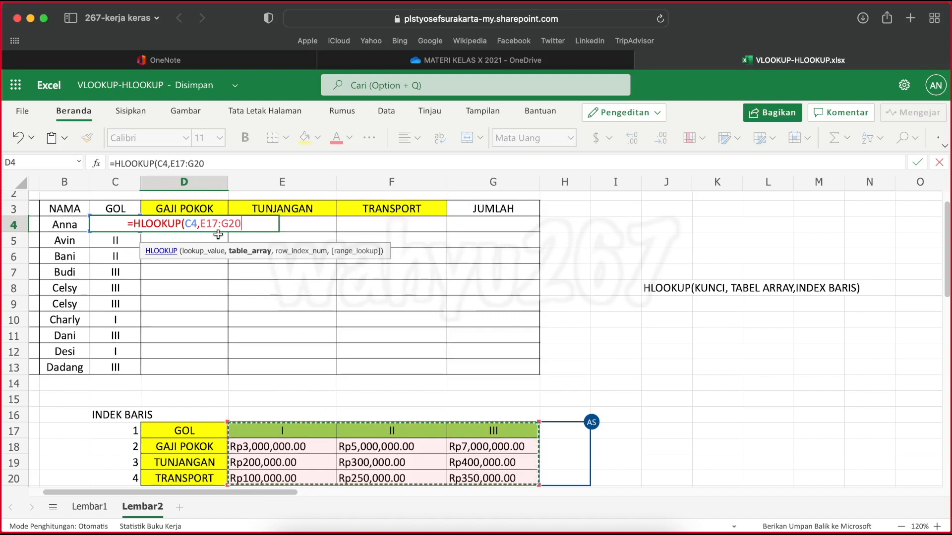
{"action": "key", "text": "F4"}
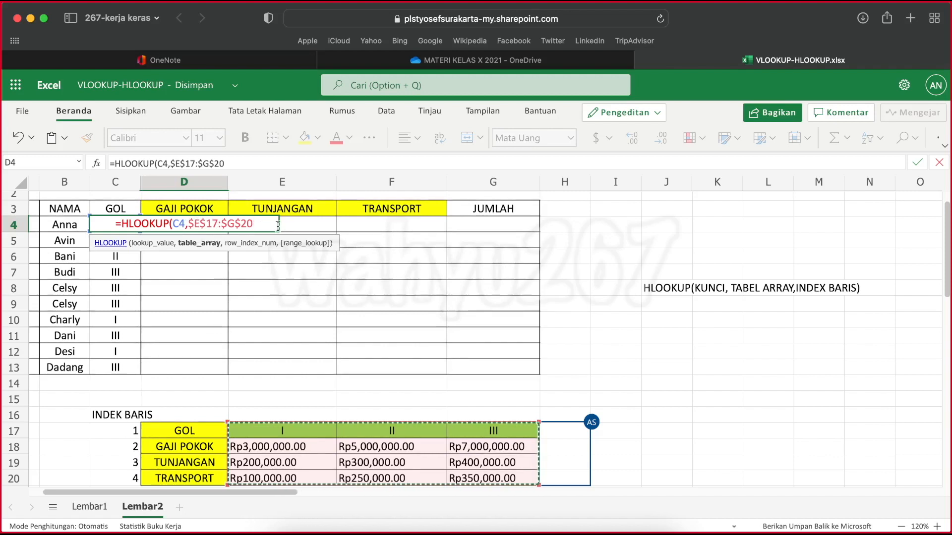
{"action": "type", "text": ","}
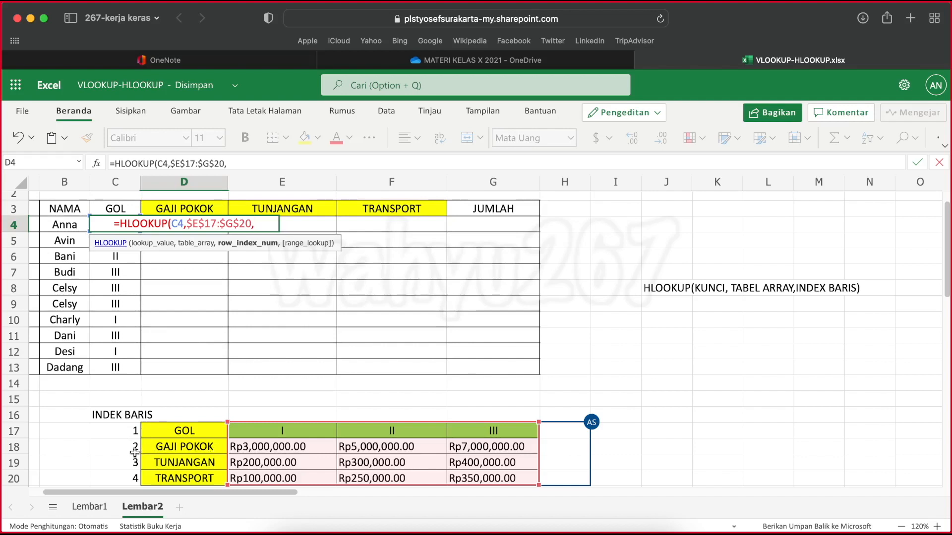
{"action": "type", "text": "2"}
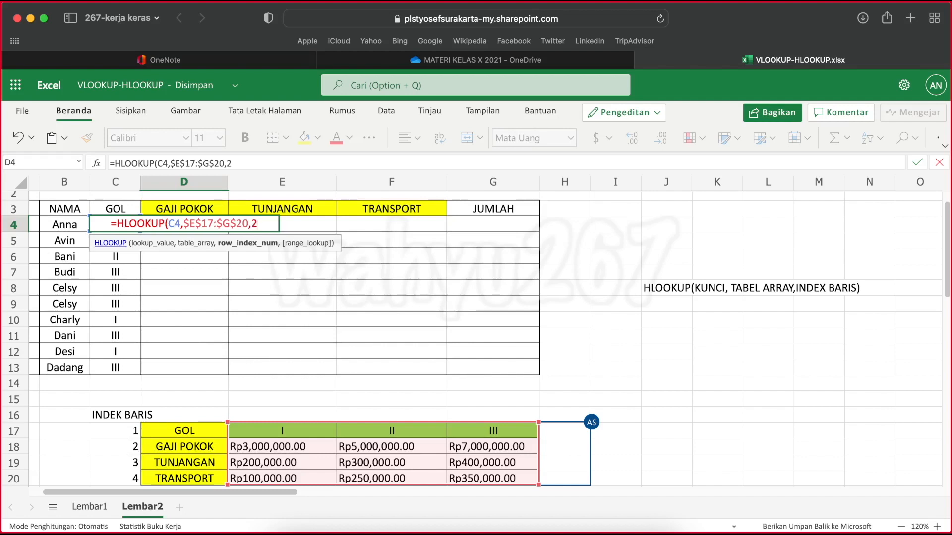
{"action": "type", "text": ")"}
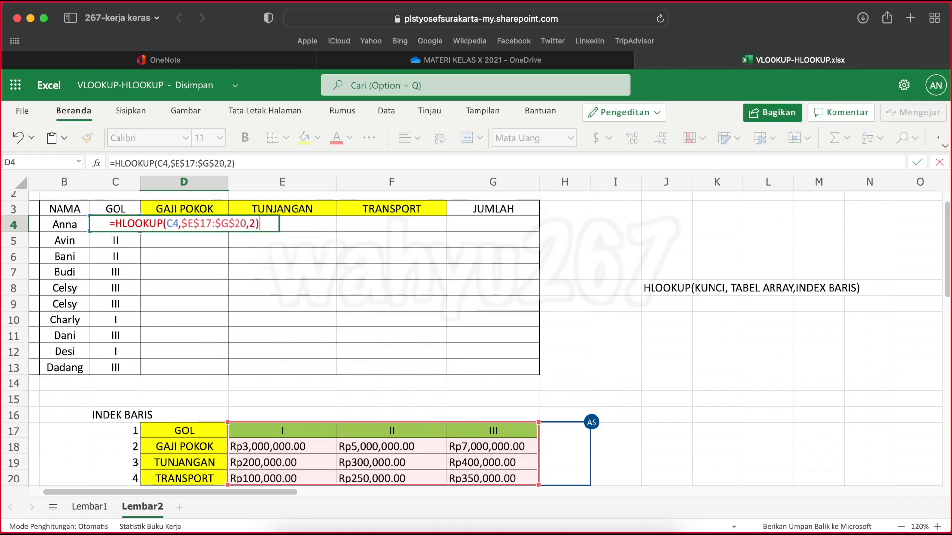
{"action": "key", "text": "Return"}
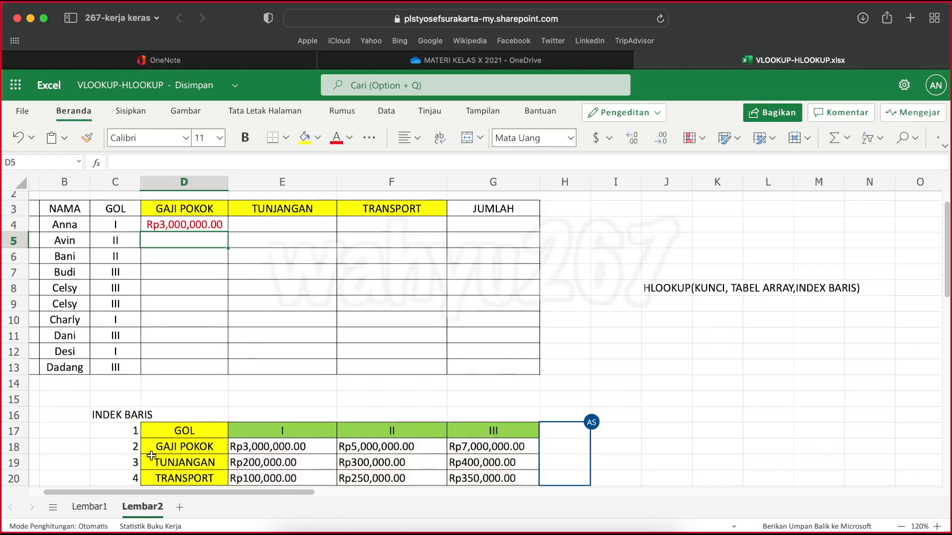
{"action": "left_click", "coordinate": [174, 227]}
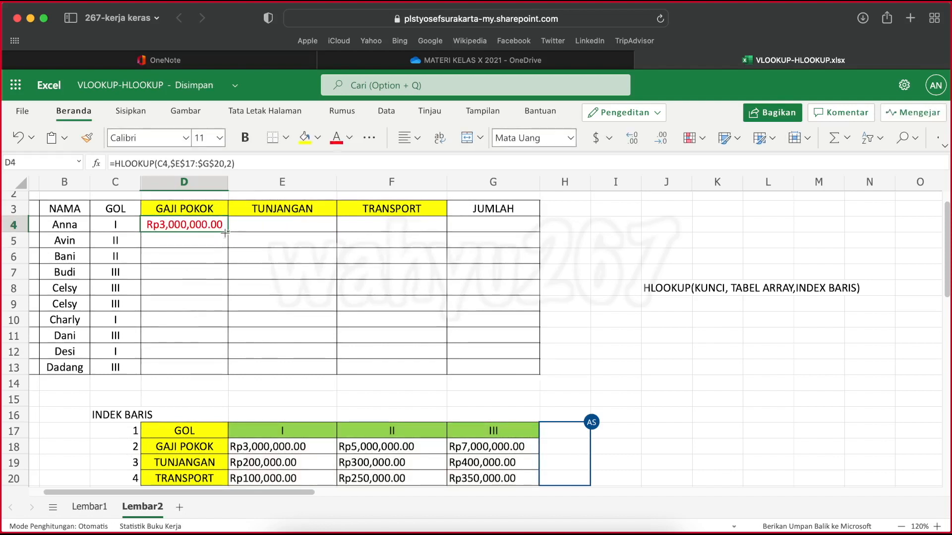
{"action": "left_click_drag", "start_coordinate": [226, 233], "coordinate": [233, 372]}
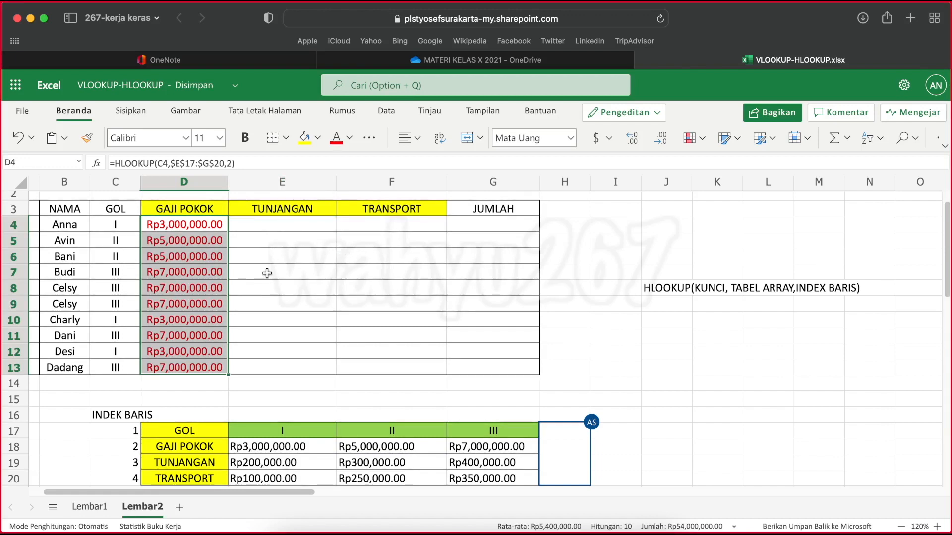
Check which collaborators are currently working in the sheet
{"action": "left_click", "coordinate": [260, 231]}
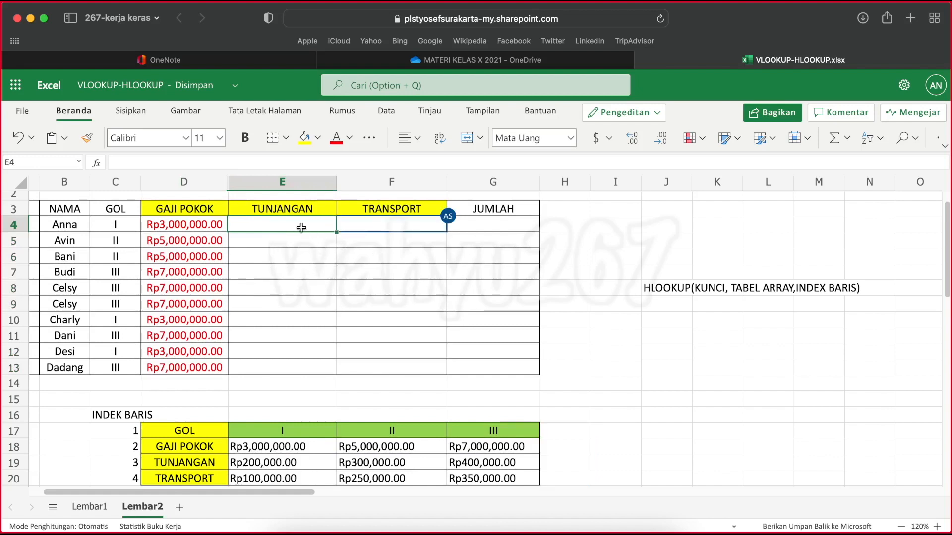
{"action": "mouse_move", "coordinate": [449, 219]}
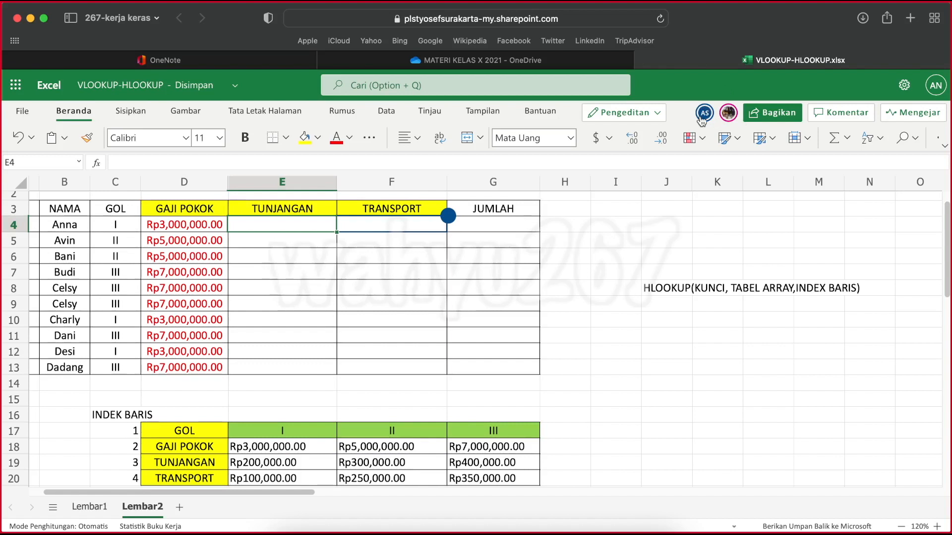
{"action": "left_click", "coordinate": [728, 120]}
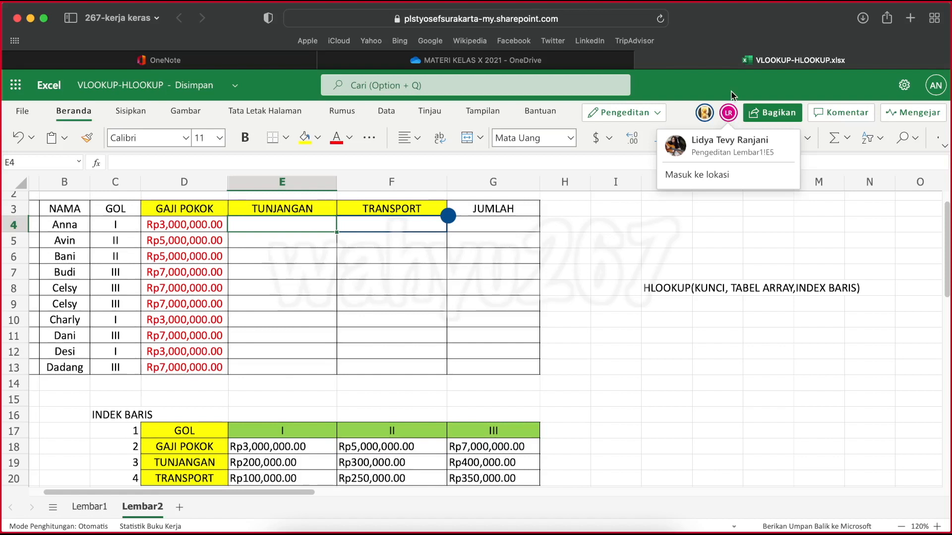
Clear the GAJI POKOK formulas in D4:D13
{"action": "left_click", "coordinate": [177, 225]}
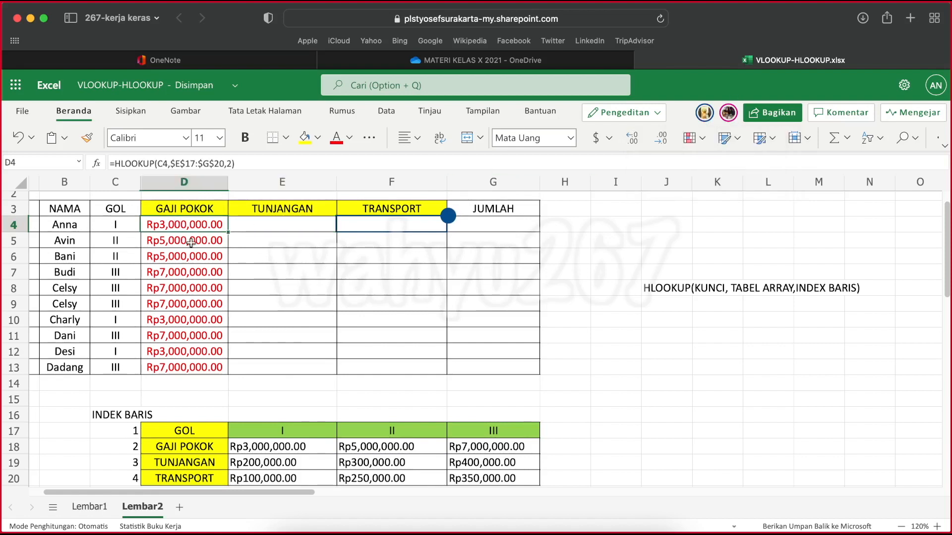
{"action": "left_click_drag", "start_coordinate": [183, 226], "coordinate": [195, 360]}
{"action": "key", "text": "Delete"}
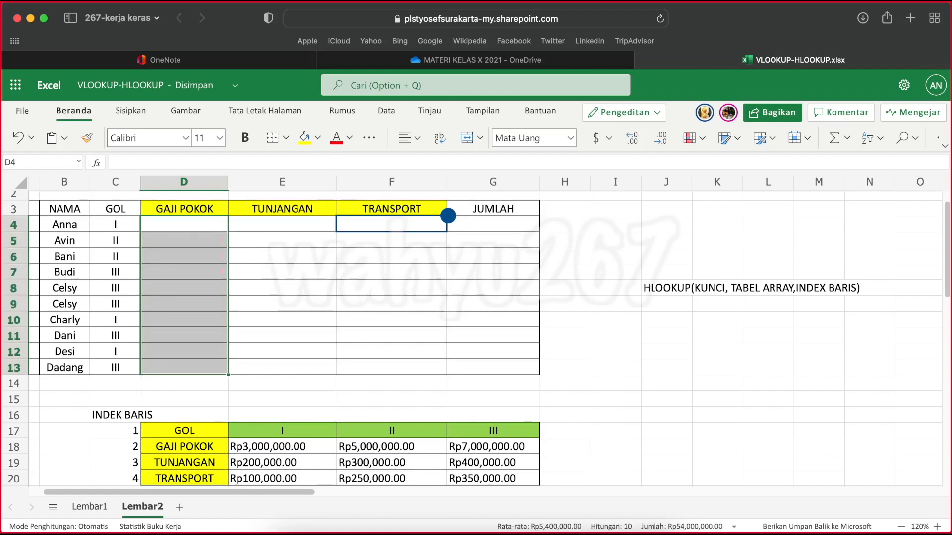
Begin the GAJI POKOK formula in D4 again with HLOOKUP, using the GOL cell C4 as the key
{"action": "left_click", "coordinate": [180, 224]}
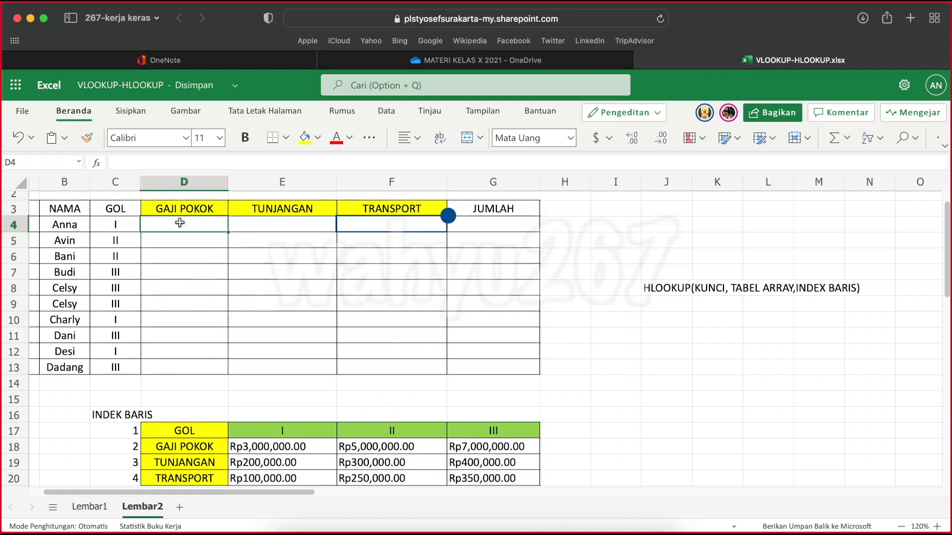
{"action": "type", "text": "="}
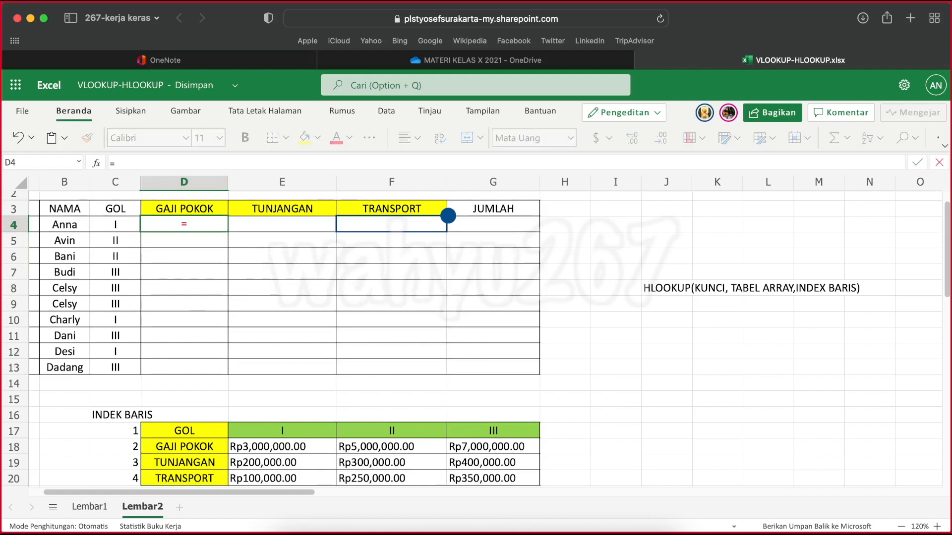
{"action": "type", "text": "HLOOK"}
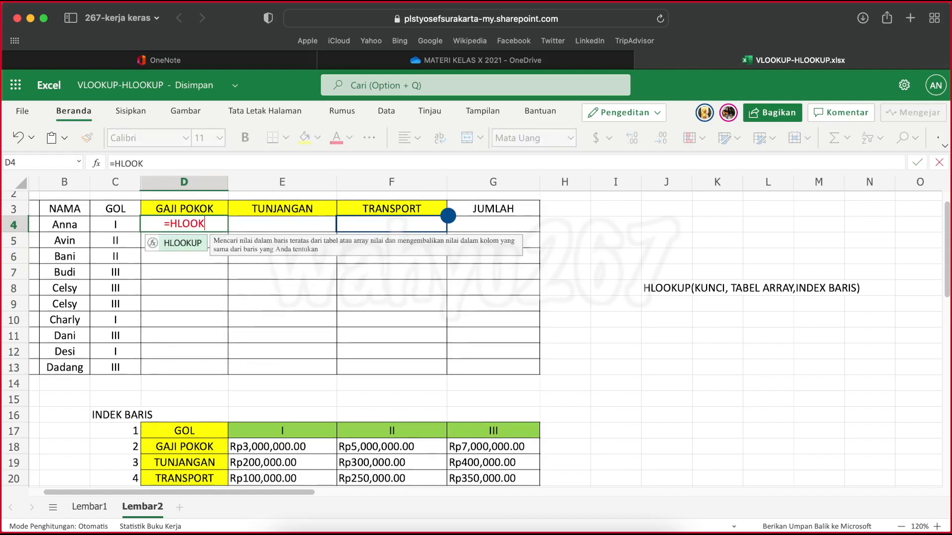
{"action": "type", "text": "UP("}
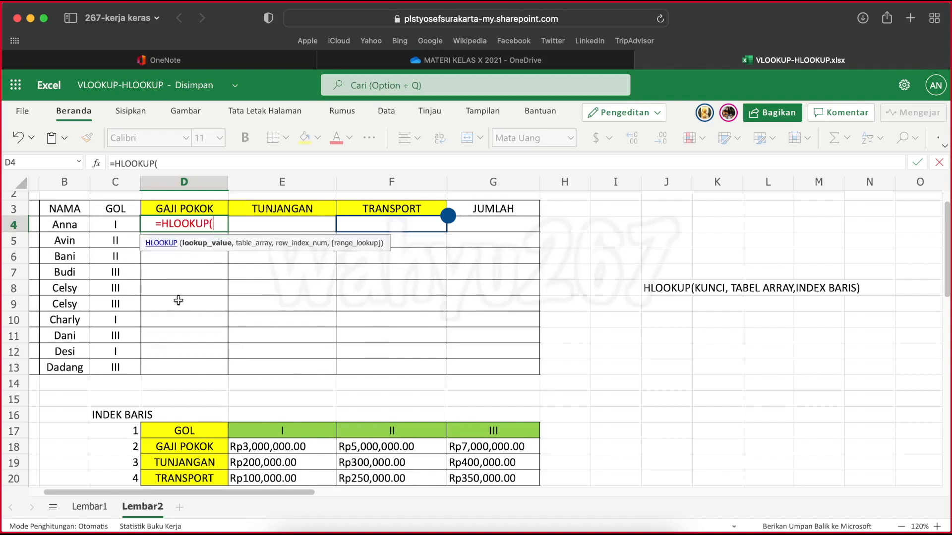
{"action": "left_click", "coordinate": [114, 226]}
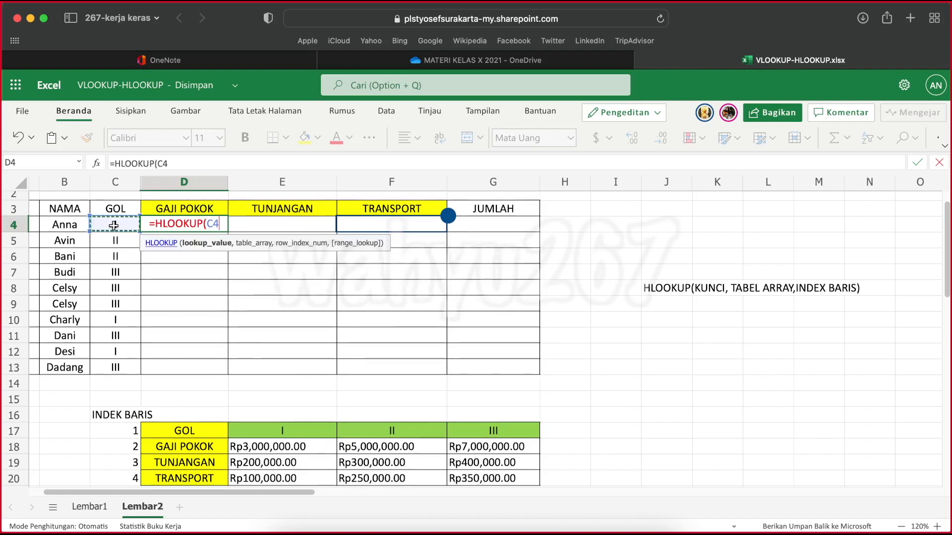
{"action": "type", "text": ","}
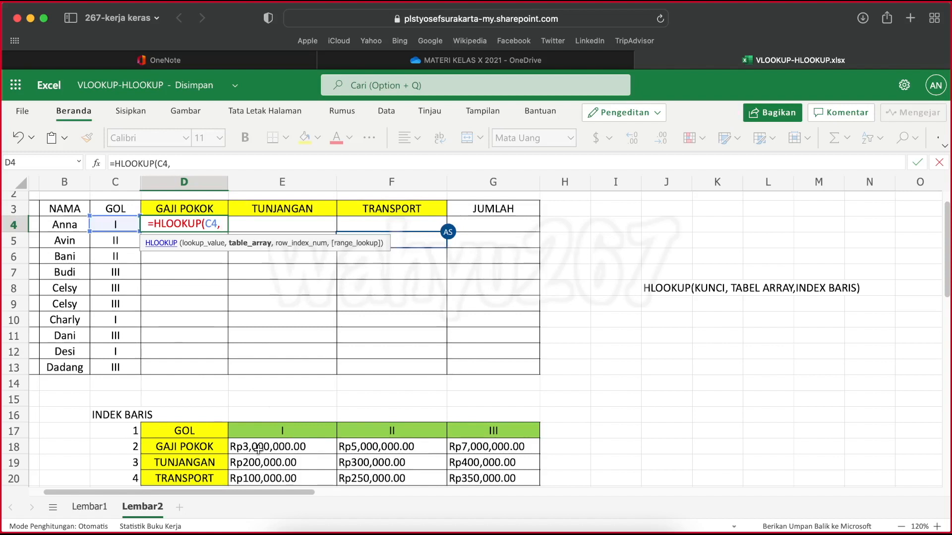
Complete the HLOOKUP in D4 with the absolute table range $E$17:$G$20 and row index 2, and fill it down to D13
{"action": "left_click_drag", "start_coordinate": [266, 432], "coordinate": [483, 478]}
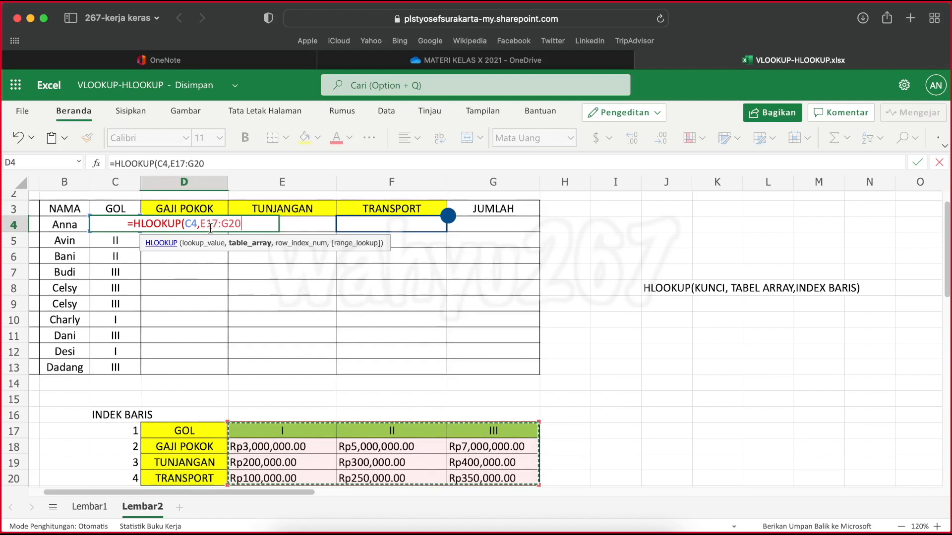
{"action": "key", "text": "F4"}
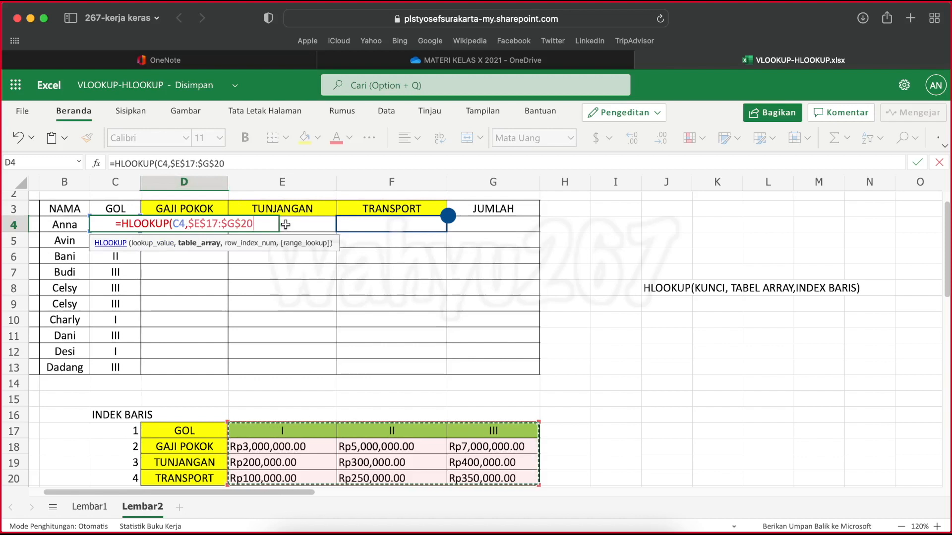
{"action": "type", "text": ","}
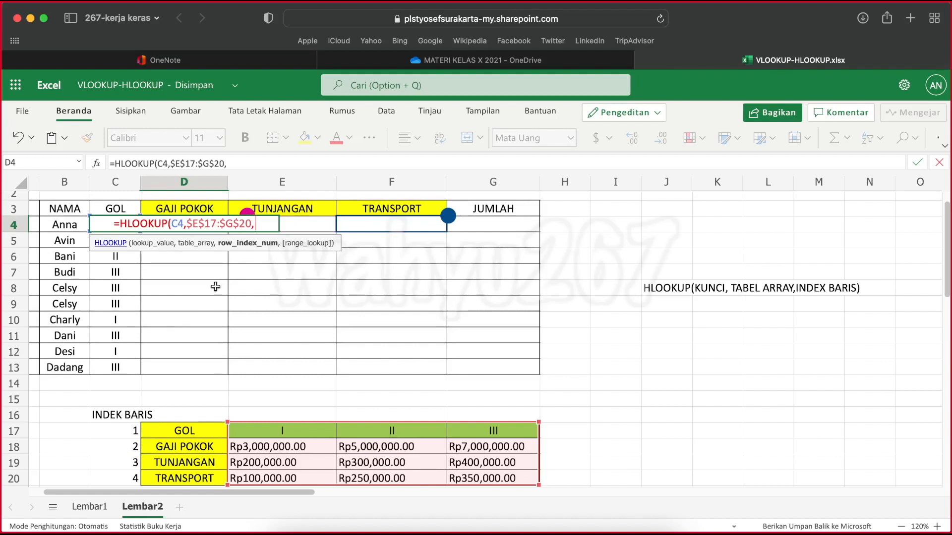
{"action": "type", "text": "2"}
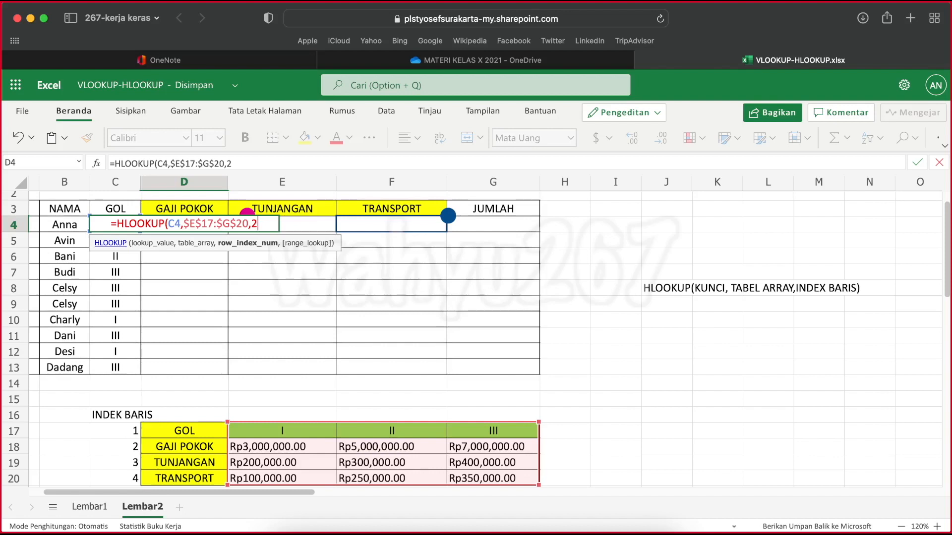
{"action": "type", "text": ")"}
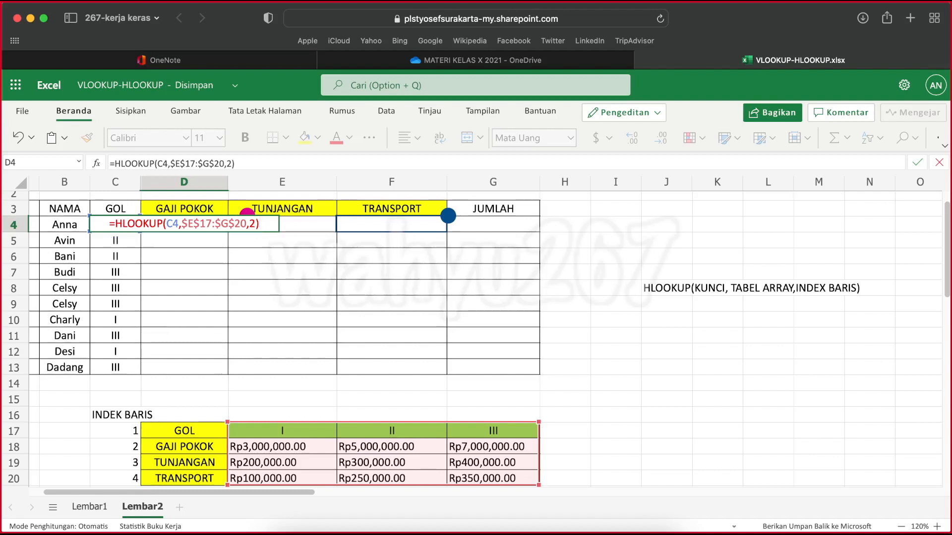
{"action": "key", "text": "Return"}
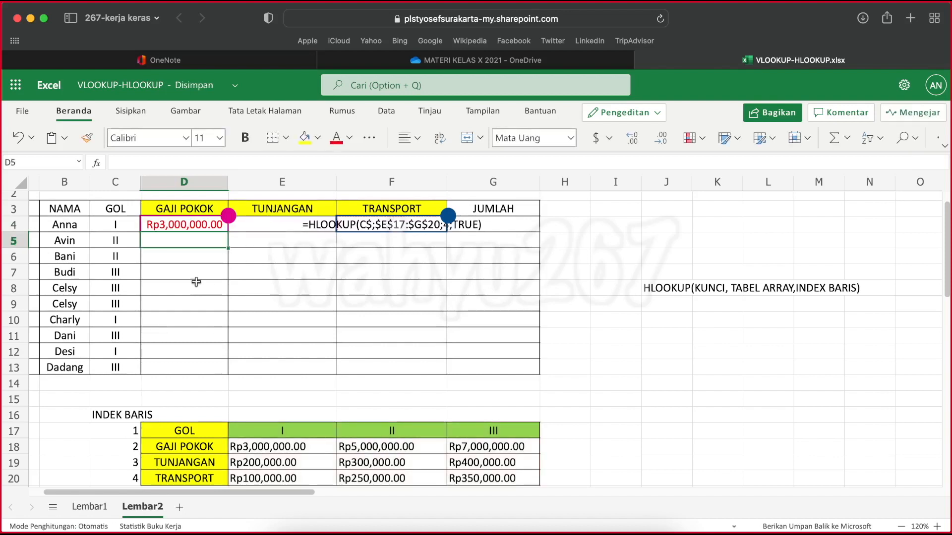
{"action": "left_click", "coordinate": [191, 218]}
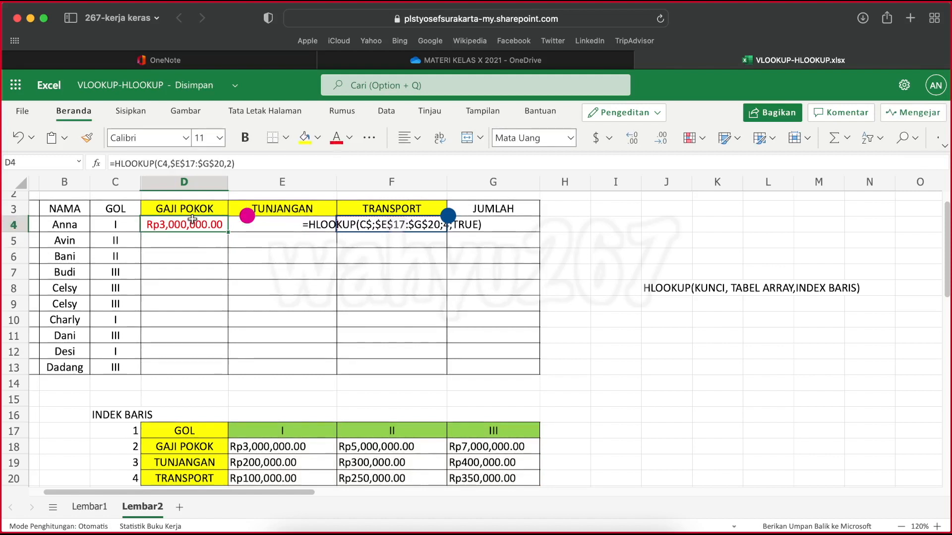
{"action": "left_click_drag", "start_coordinate": [227, 232], "coordinate": [231, 367]}
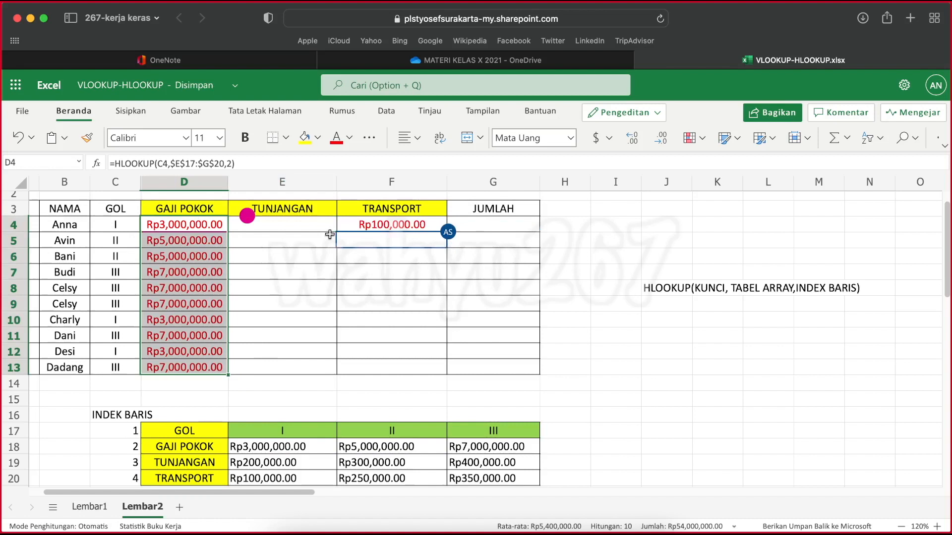
Inspect the HLOOKUP formula in the first TRANSPORT cell, F4, and leave it as it is
{"action": "left_click", "coordinate": [289, 224]}
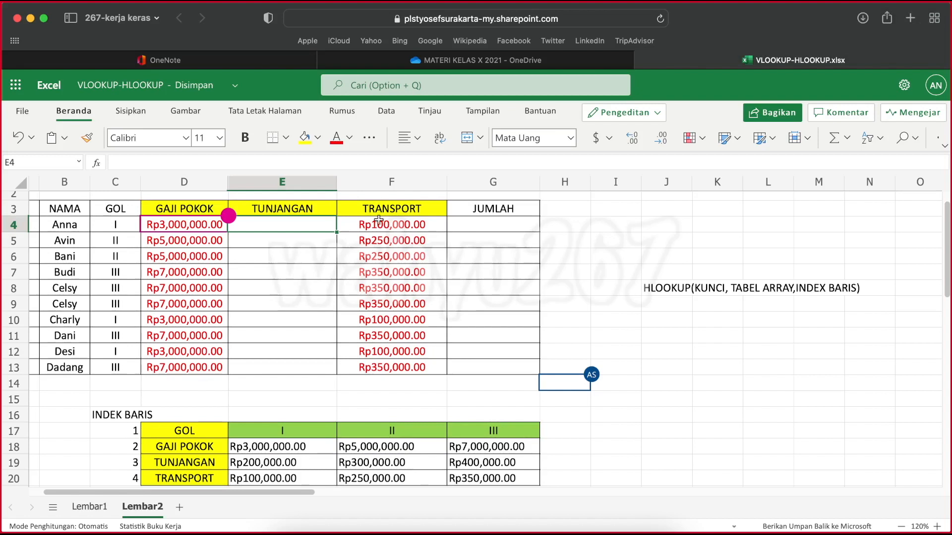
{"action": "left_click", "coordinate": [396, 227]}
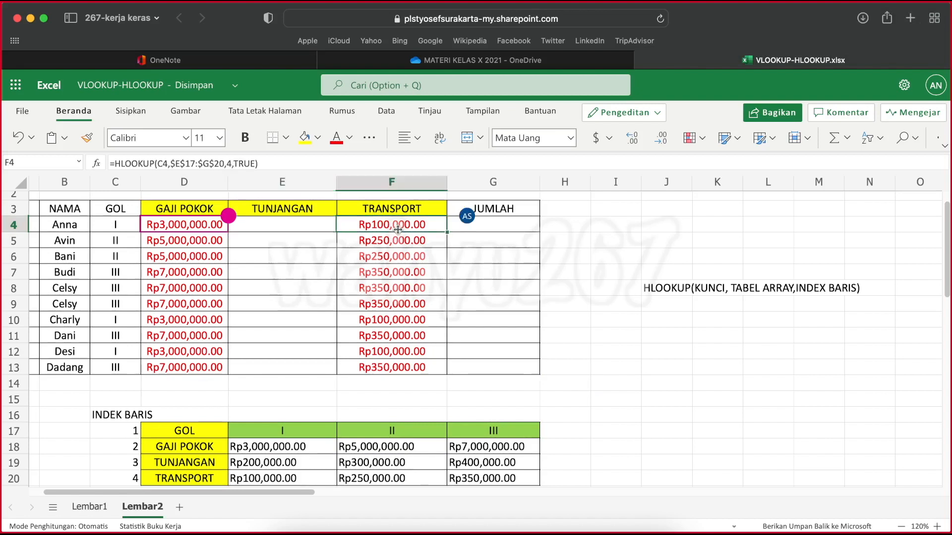
{"action": "left_click", "coordinate": [265, 163]}
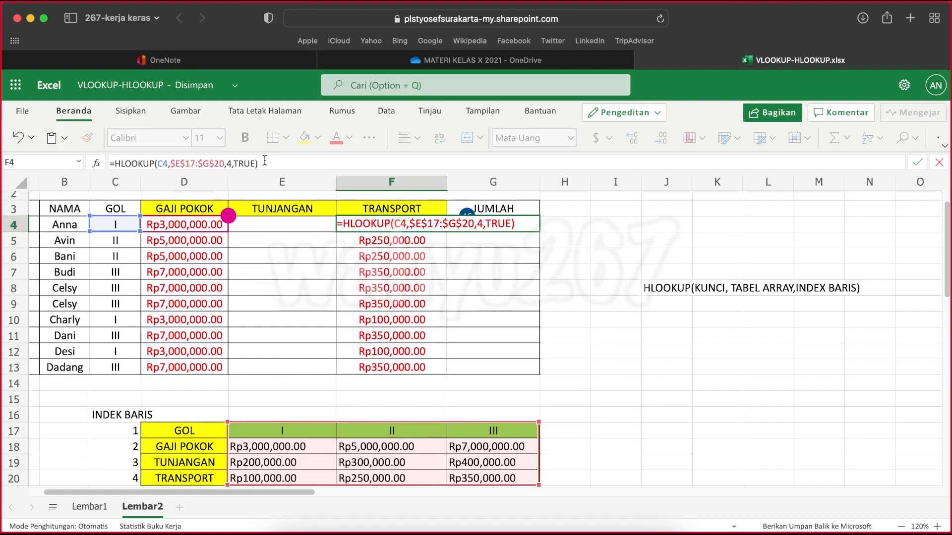
{"action": "key", "text": "Return"}
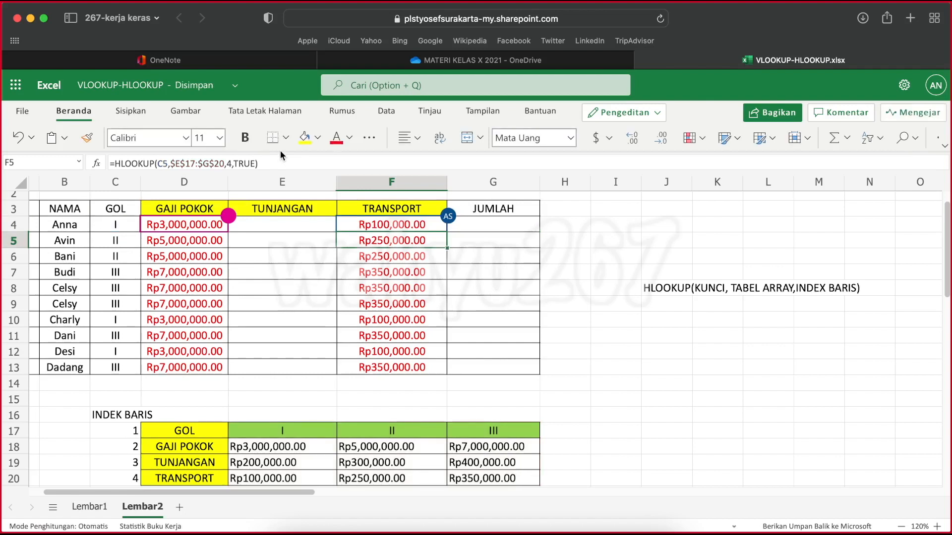
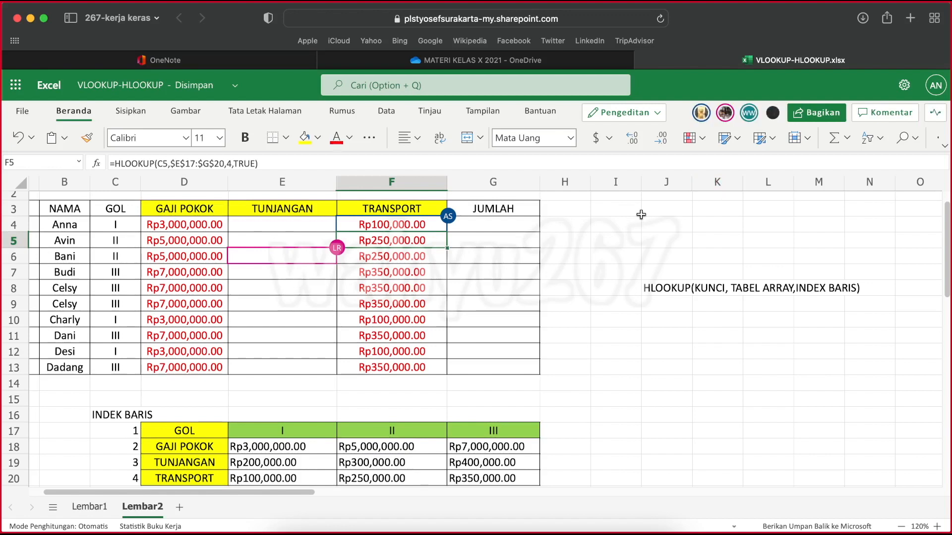
Reload the shared workbook to refresh its contents and check the first GAJI POKOK and TUNJANGAN cells, D4 and E4
{"action": "left_click", "coordinate": [661, 20]}
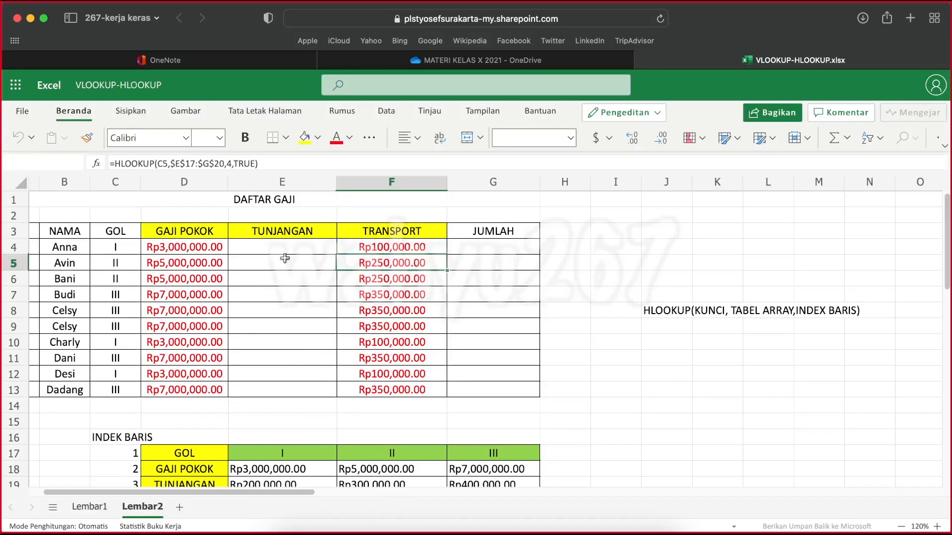
{"action": "left_click", "coordinate": [288, 281]}
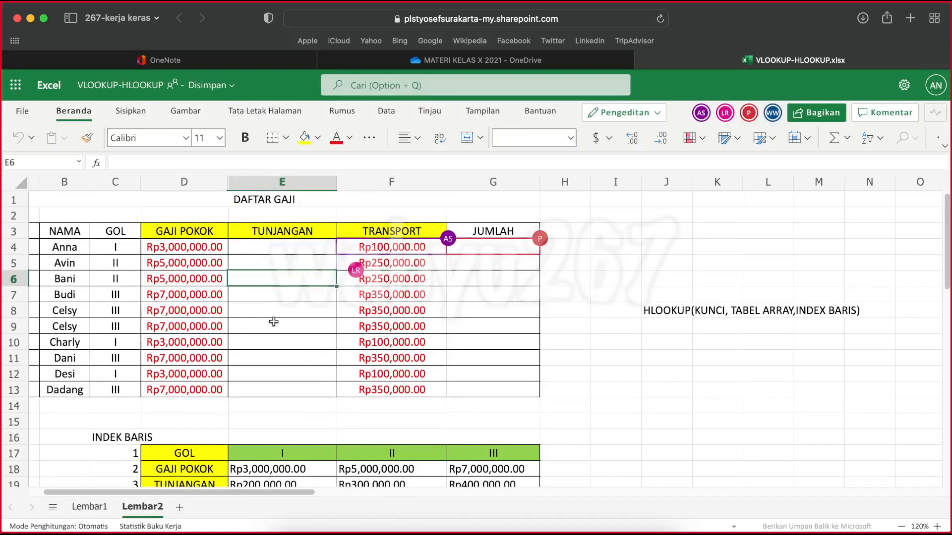
{"action": "left_click", "coordinate": [285, 247]}
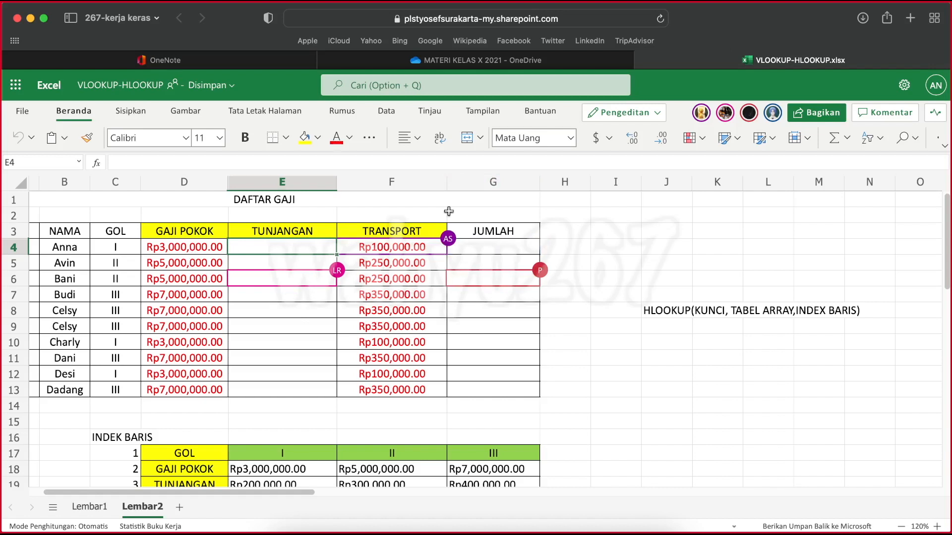
{"action": "left_click", "coordinate": [182, 246]}
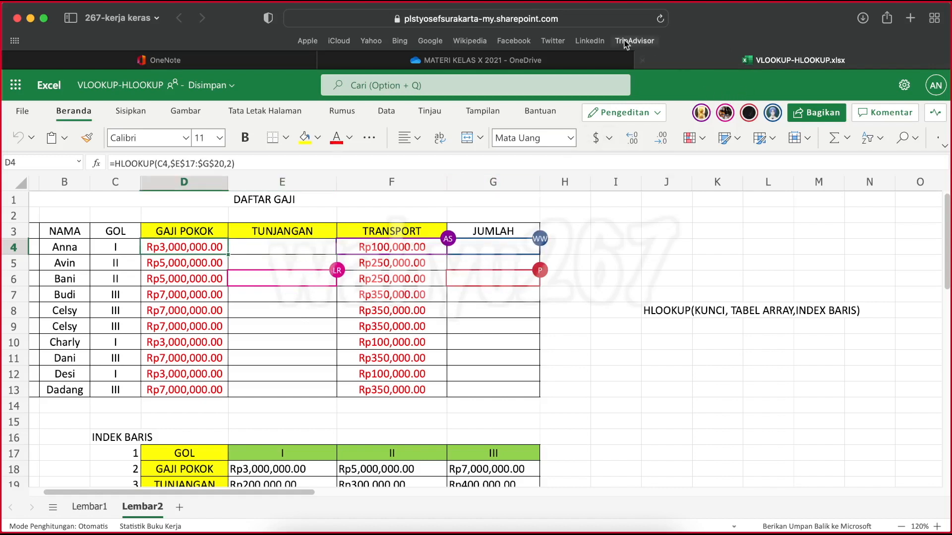
{"action": "left_click", "coordinate": [661, 20]}
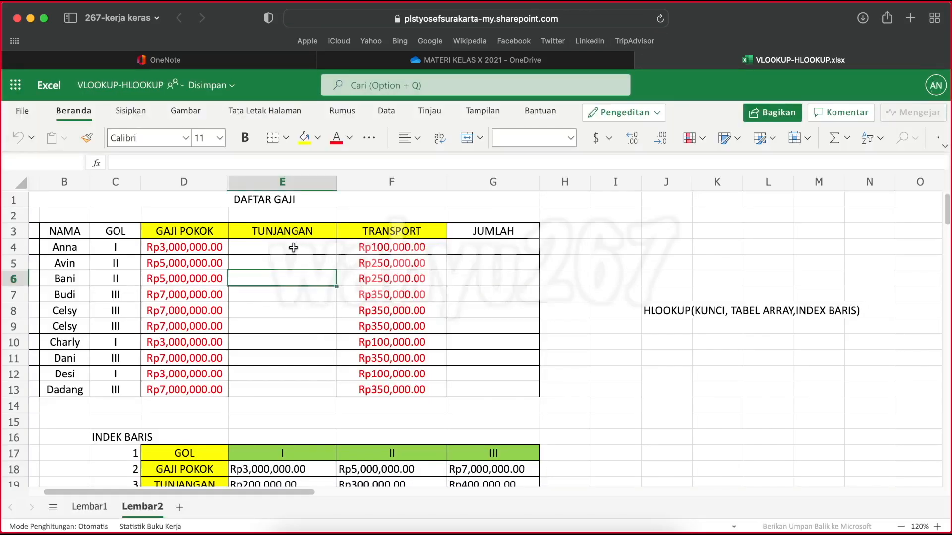
{"action": "left_click", "coordinate": [293, 248]}
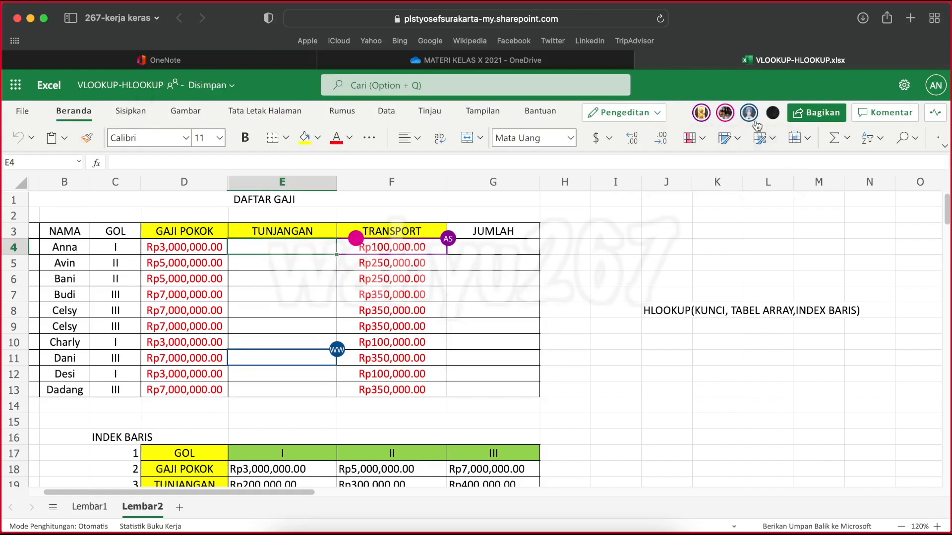
Check which collaborators are active in the workbook and reload it to fetch their latest edits
{"action": "mouse_move", "coordinate": [754, 119]}
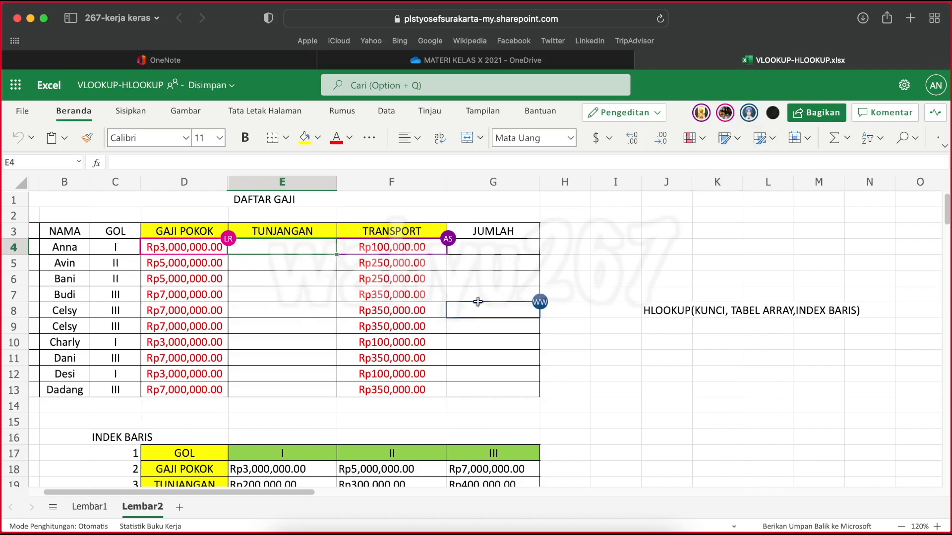
{"action": "mouse_move", "coordinate": [548, 307]}
{"action": "mouse_move", "coordinate": [769, 115]}
{"action": "mouse_move", "coordinate": [699, 121]}
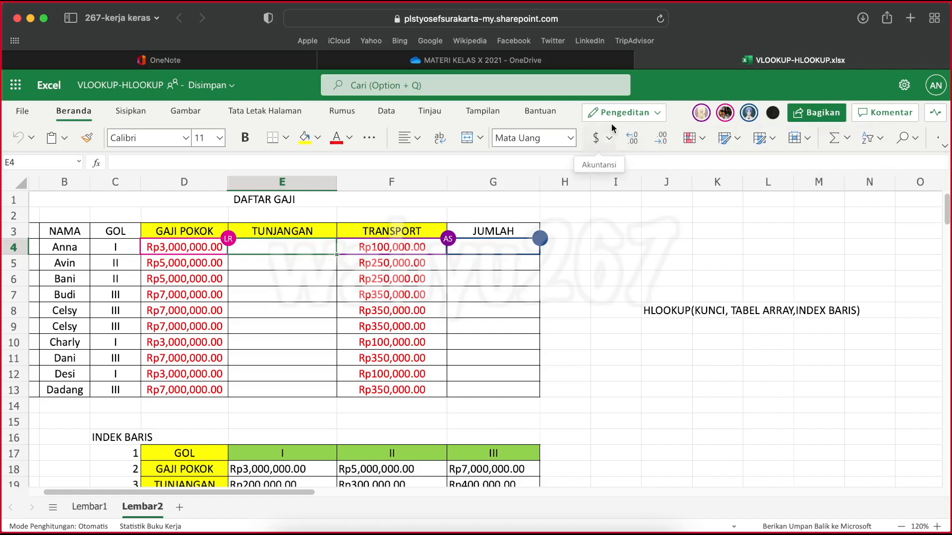
{"action": "left_click", "coordinate": [660, 19]}
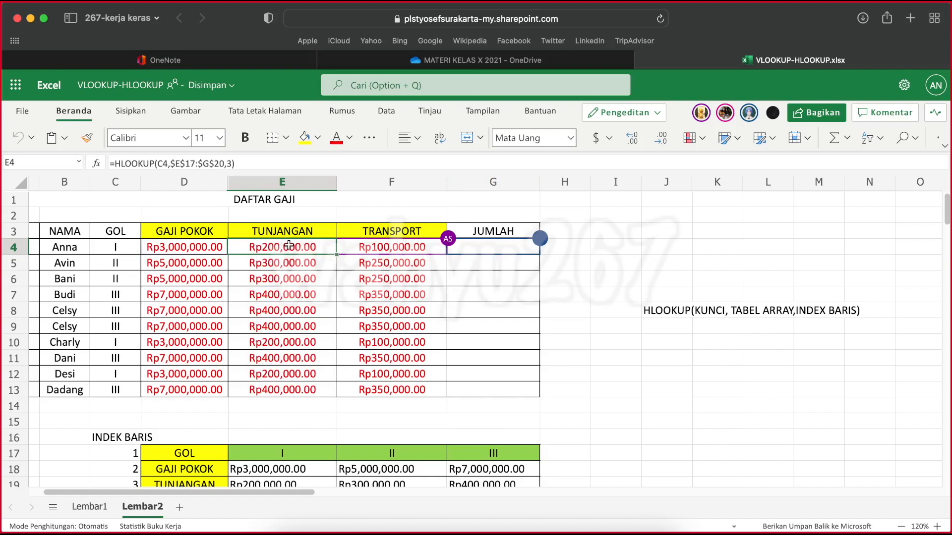
Check a collaborator's editing location and the TUNJANGAN formula in E4, and reload the workbook
{"action": "left_click", "coordinate": [515, 245]}
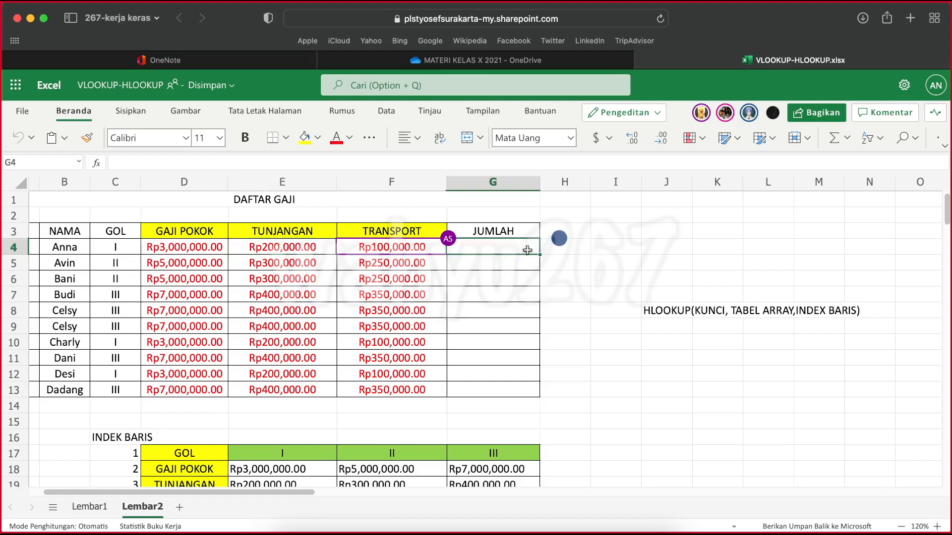
{"action": "left_click", "coordinate": [749, 117]}
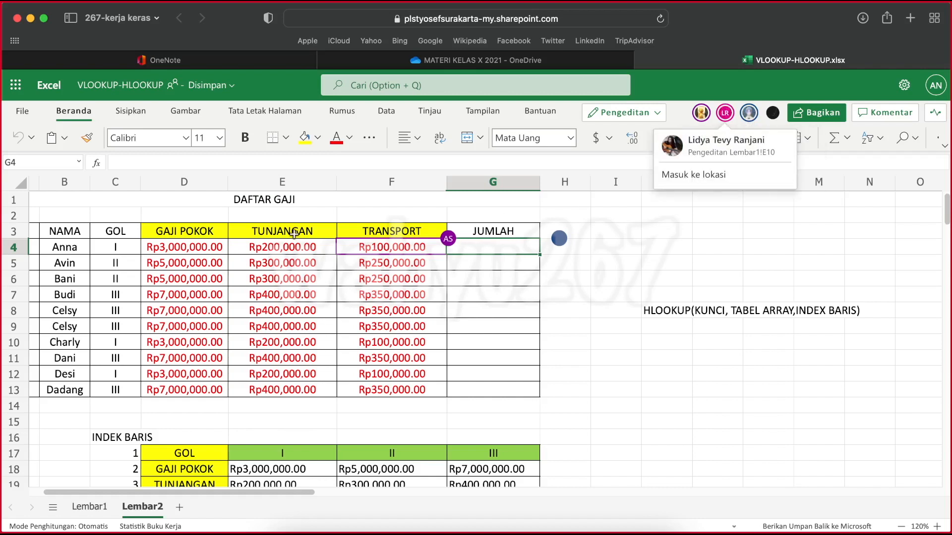
{"action": "left_click", "coordinate": [270, 247]}
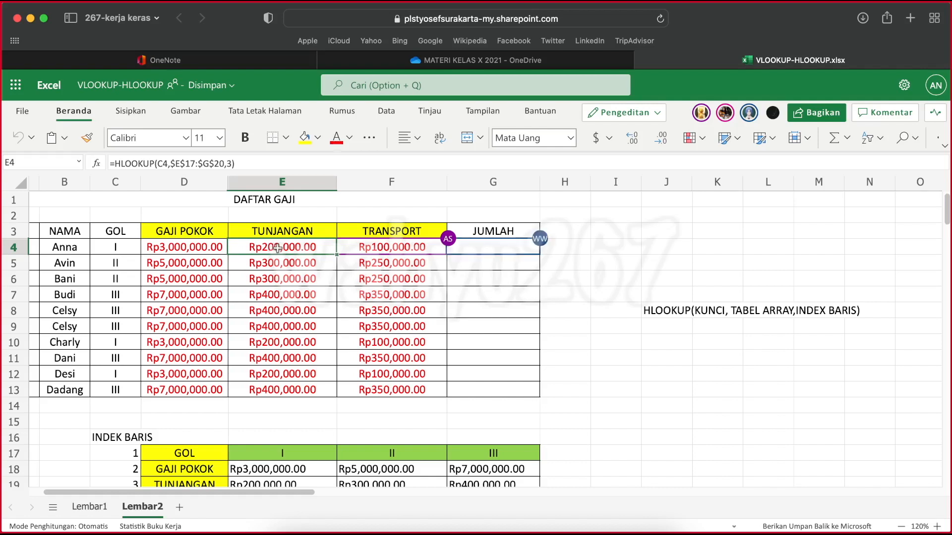
{"action": "left_click", "coordinate": [660, 18]}
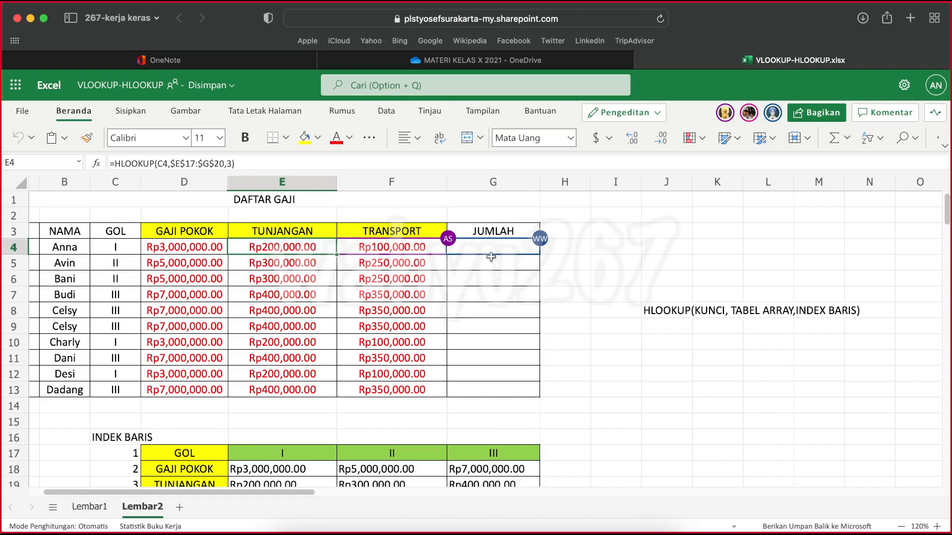
Monitor the first JUMLAH cell, G4, for the collaborator's total formula, alternating with the TUNJANGAN cell E4
{"action": "left_click", "coordinate": [508, 245]}
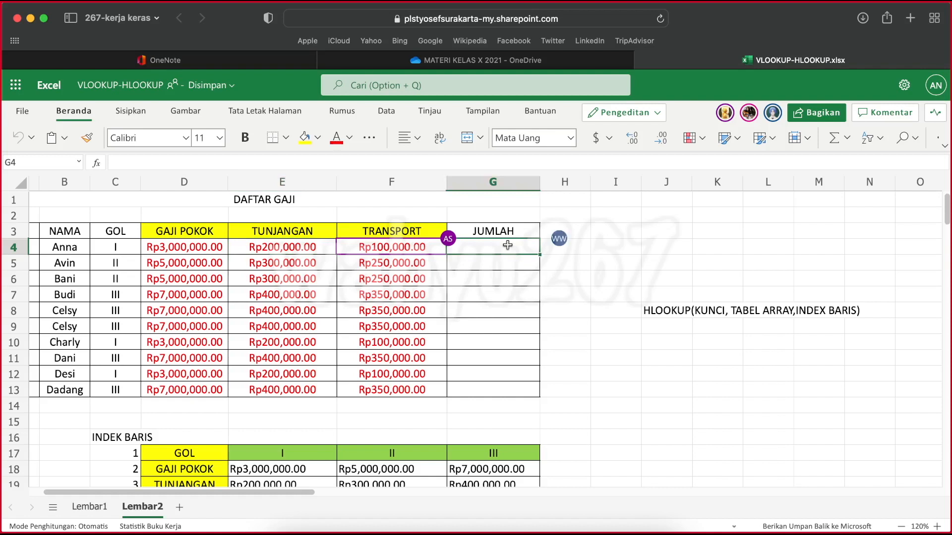
{"action": "left_click", "coordinate": [292, 247]}
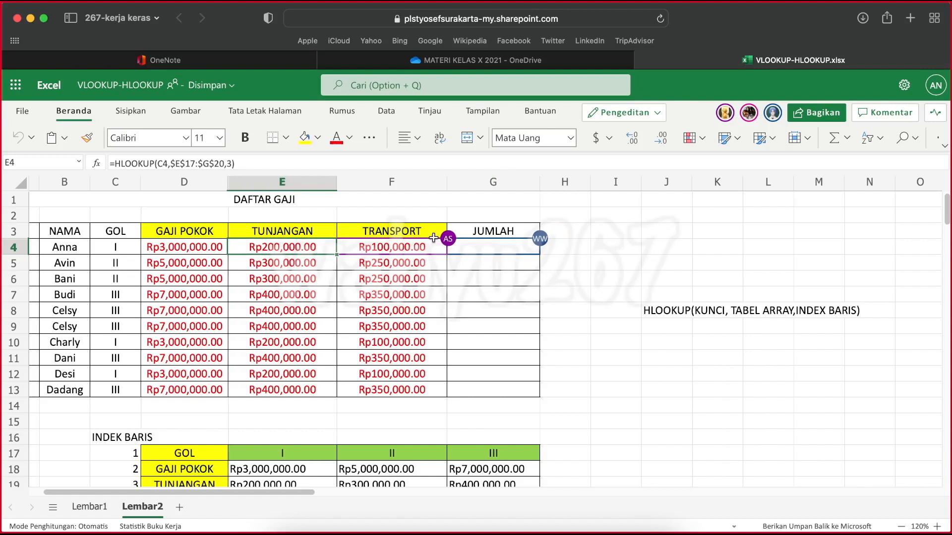
{"action": "left_click", "coordinate": [502, 244]}
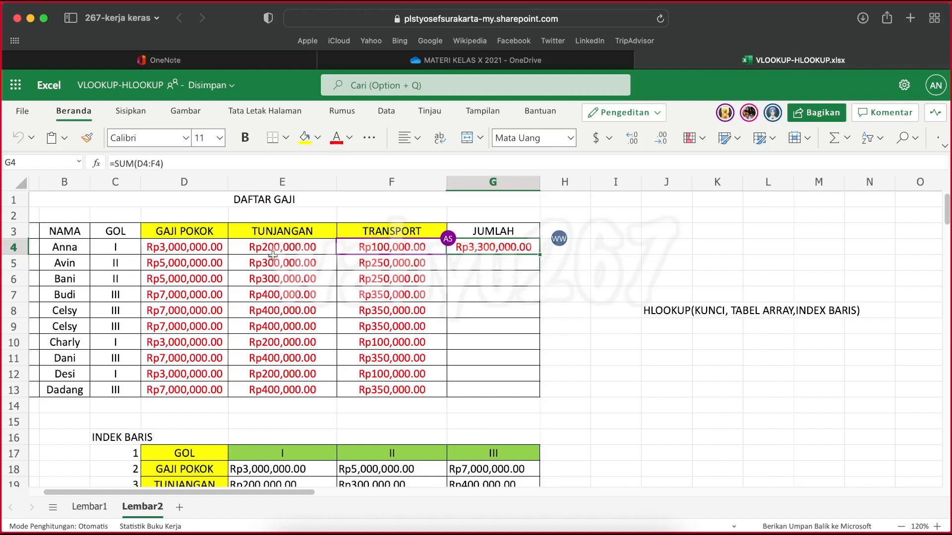
{"action": "left_click", "coordinate": [298, 250]}
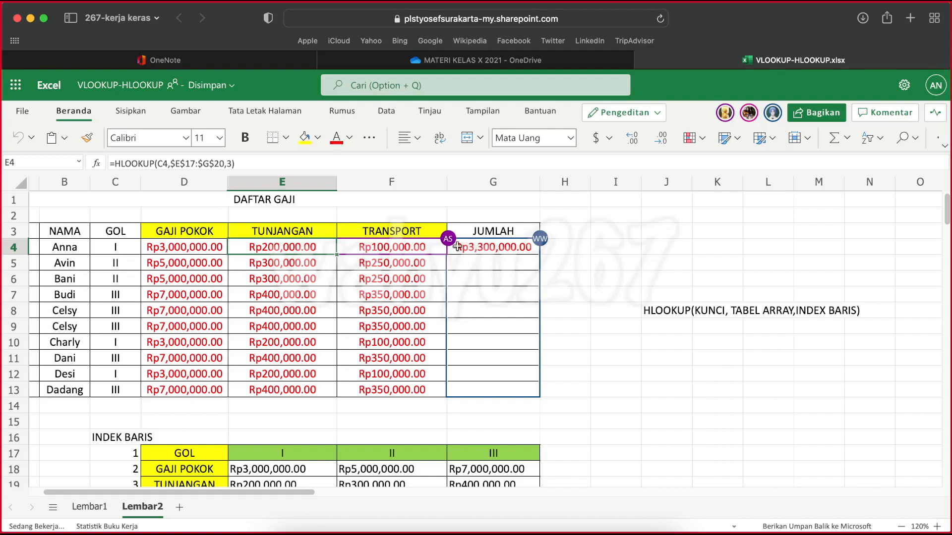
{"action": "left_click", "coordinate": [483, 244]}
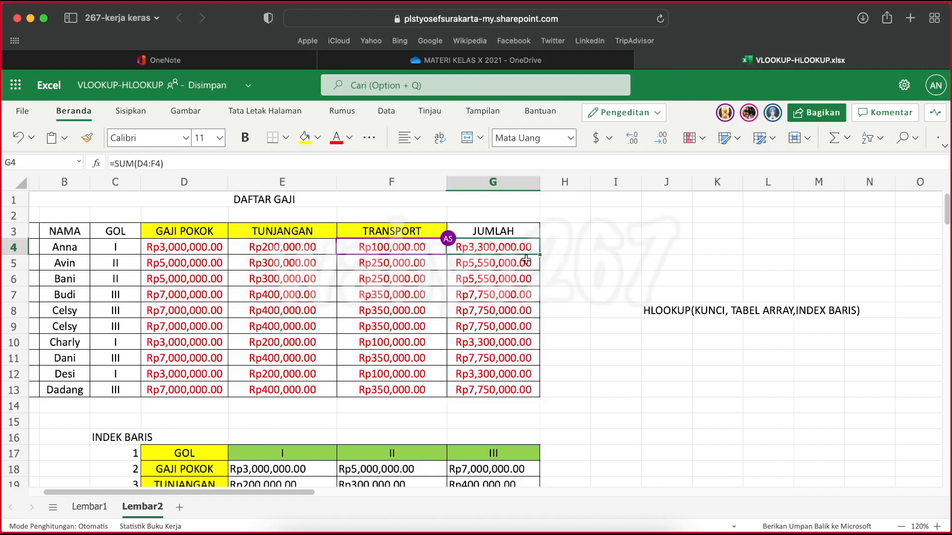
Examine the HLOOKUP formulas in D4 and E4, tracing E4's key cell and lookup table range, and leave them as they are
{"action": "left_click", "coordinate": [198, 249]}
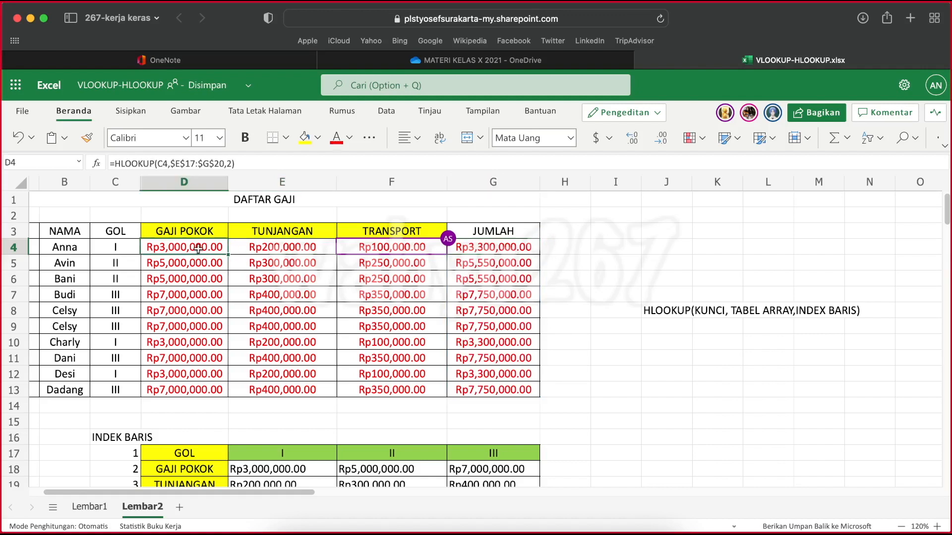
{"action": "left_click", "coordinate": [284, 248]}
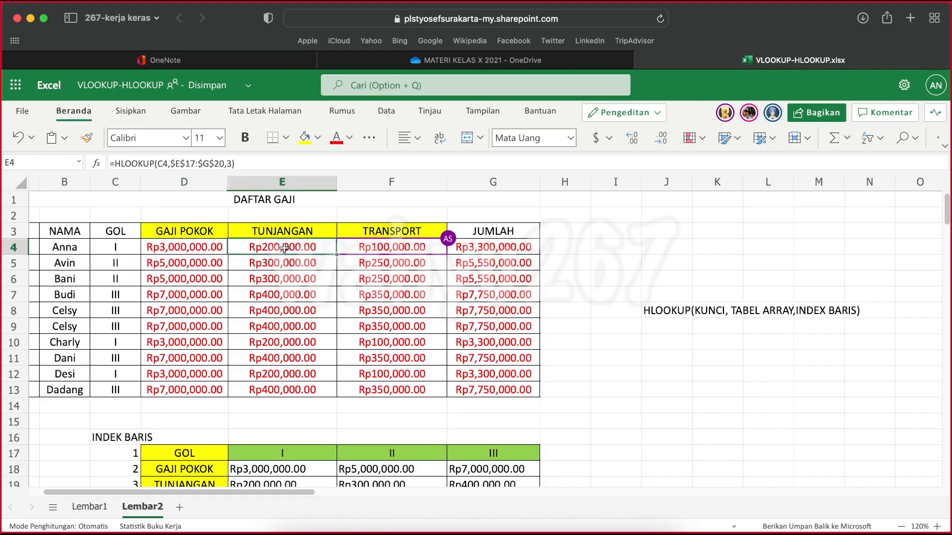
{"action": "left_click", "coordinate": [235, 162]}
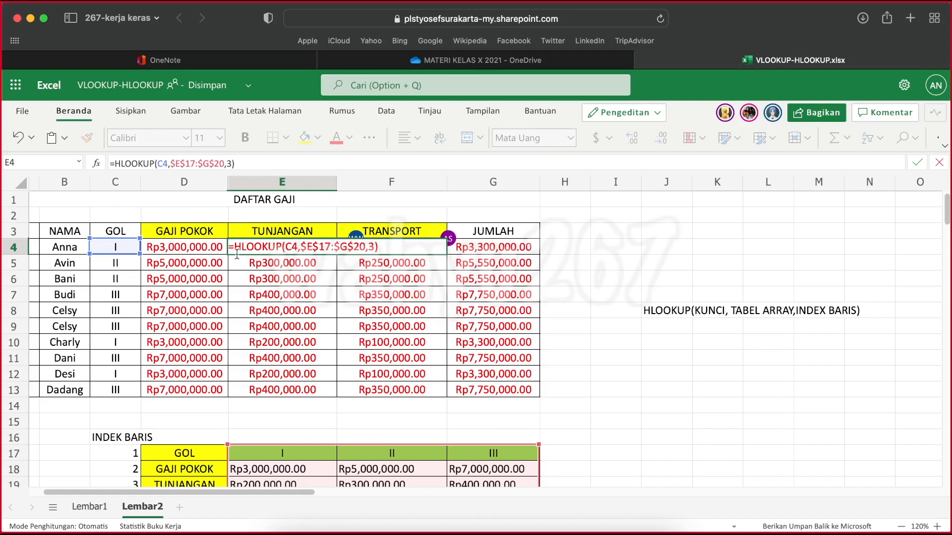
{"action": "scroll", "coordinate": [339, 258], "scroll_direction": "down", "scroll_amount": 1}
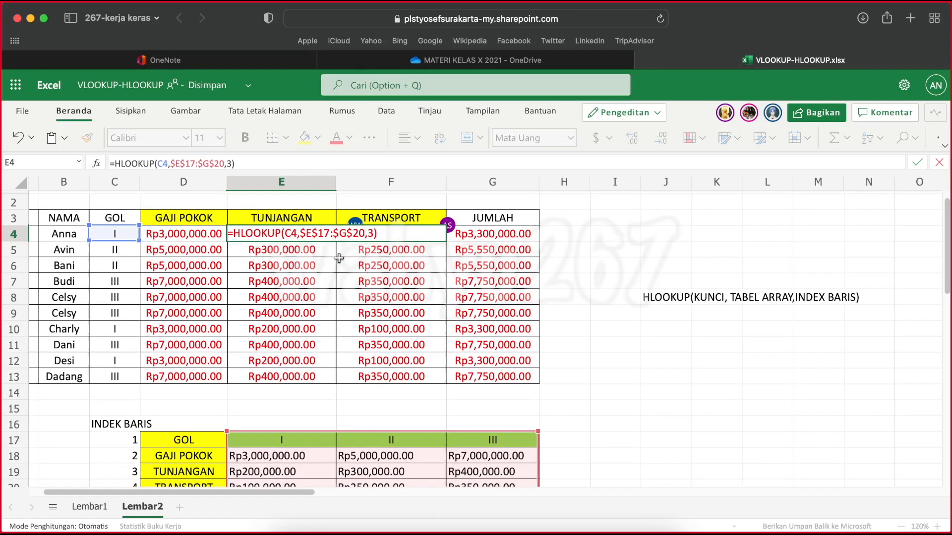
{"action": "scroll", "coordinate": [339, 259], "scroll_direction": "down", "scroll_amount": 1}
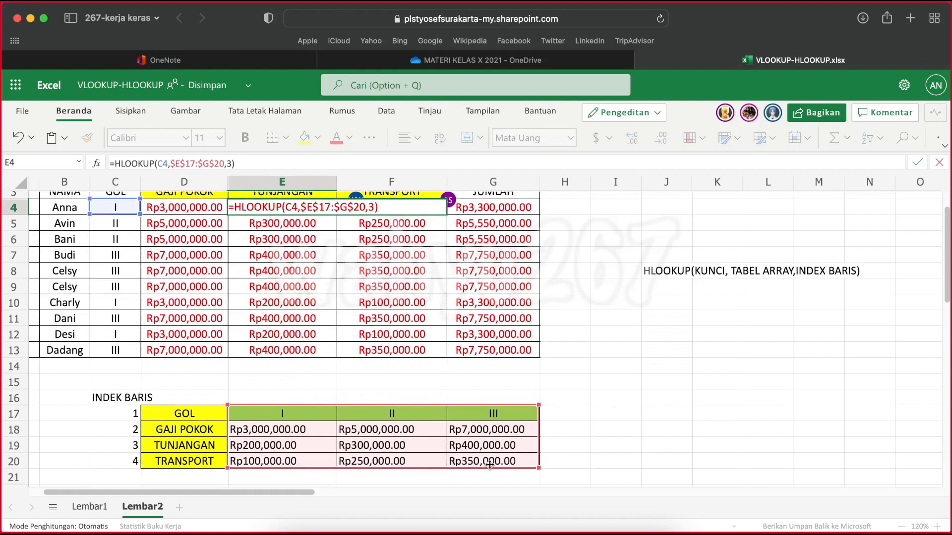
{"action": "scroll", "coordinate": [504, 466], "scroll_direction": "up", "scroll_amount": 1}
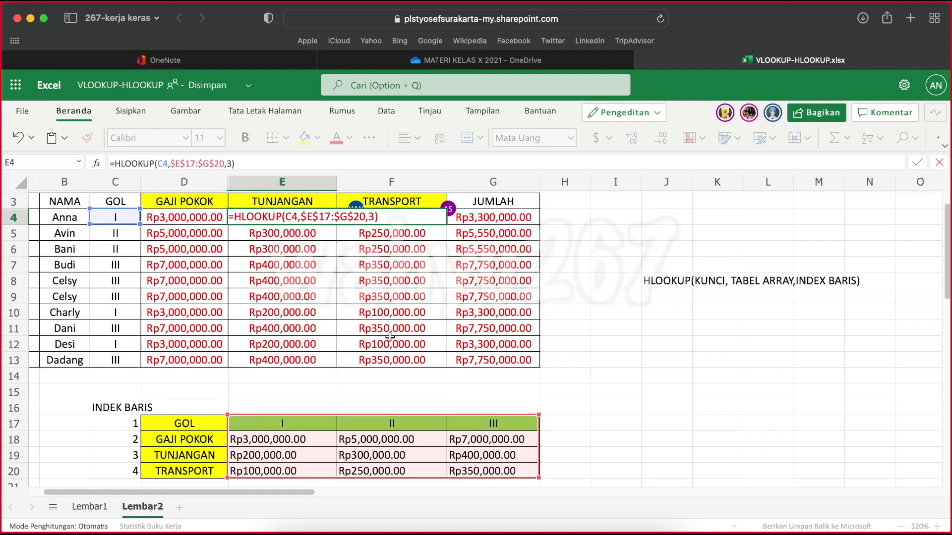
{"action": "key", "text": "Return"}
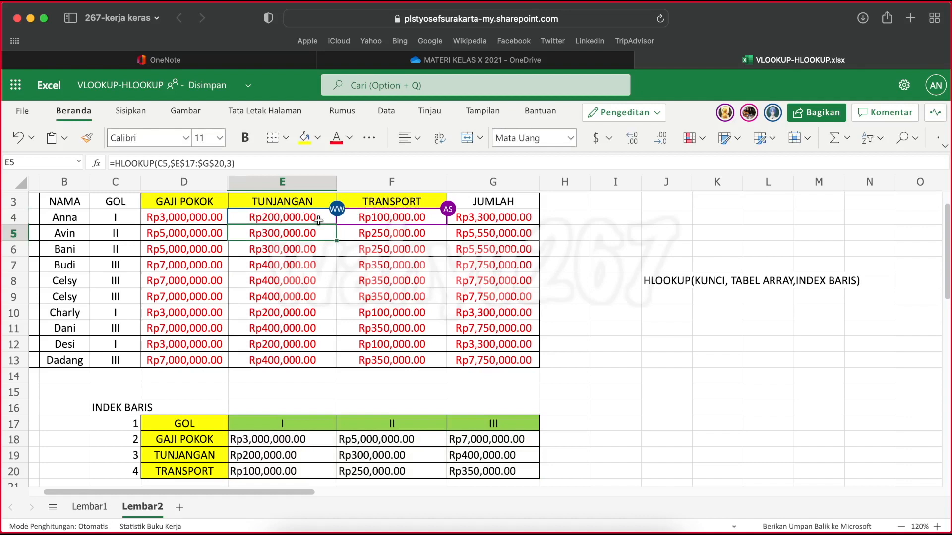
{"action": "left_click", "coordinate": [315, 216]}
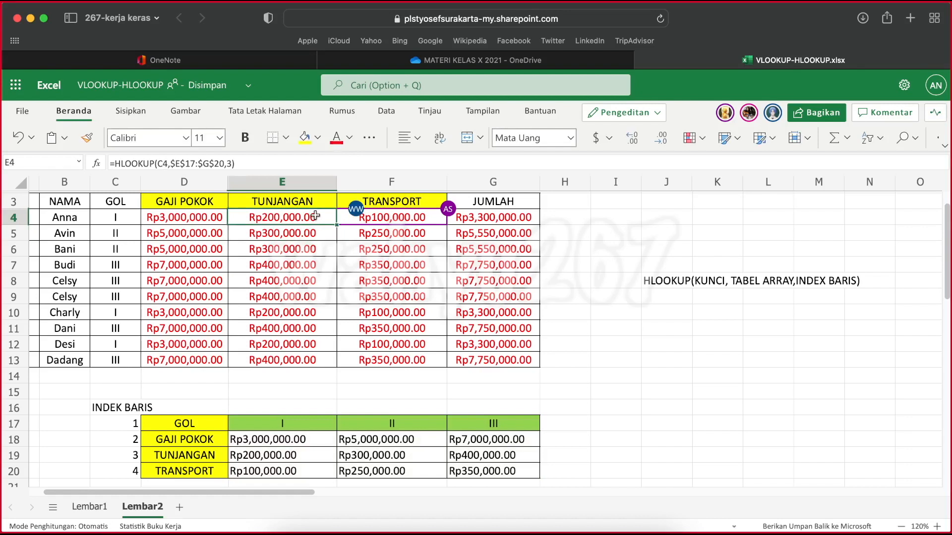
Examine the TRANSPORT formula in F4 and the cells summed by the JUMLAH formula in G4, leaving both as they are
{"action": "left_click", "coordinate": [414, 217]}
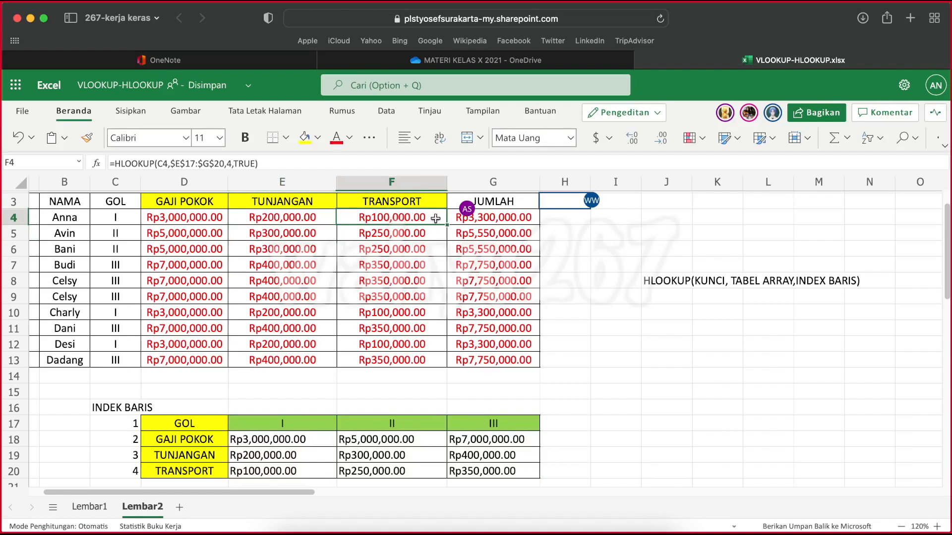
{"action": "left_click", "coordinate": [515, 219]}
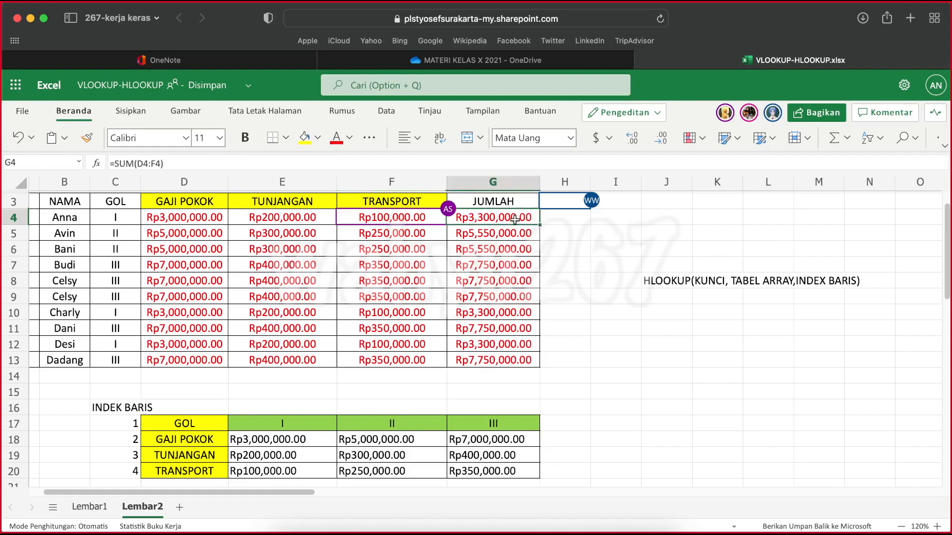
{"action": "left_click", "coordinate": [388, 162]}
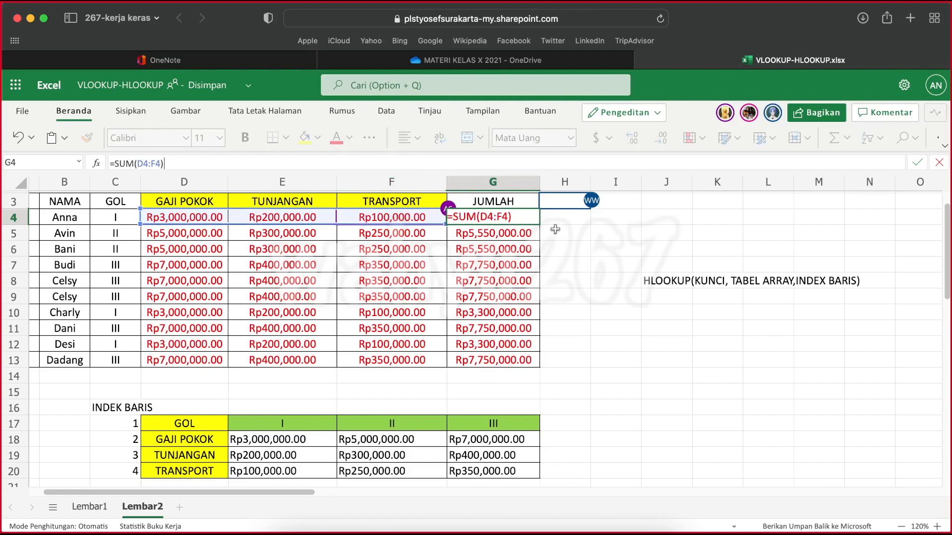
{"action": "key", "text": "Return"}
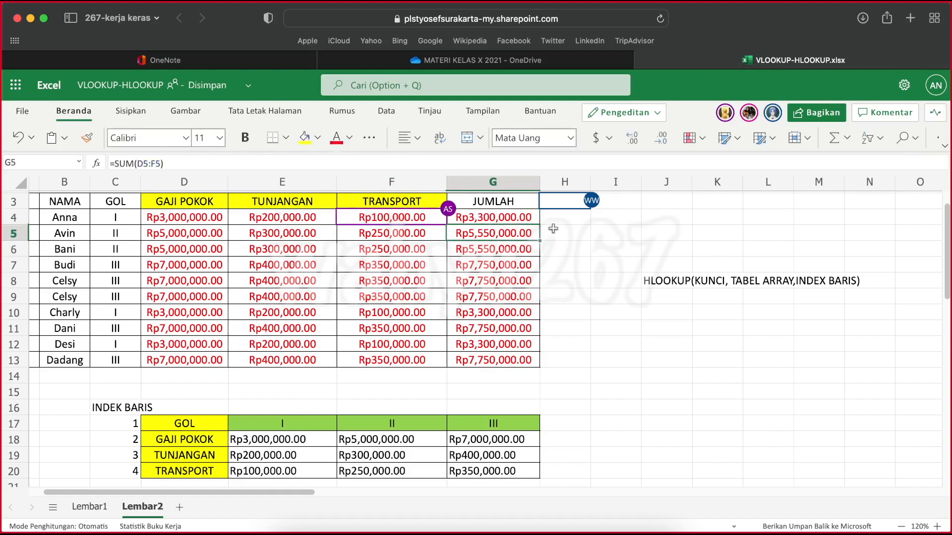
{"action": "left_click", "coordinate": [514, 217]}
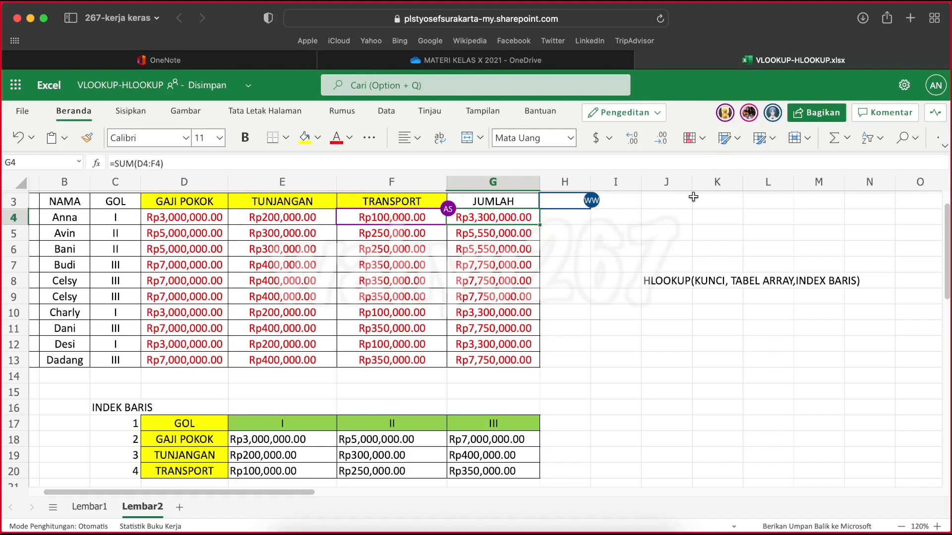
{"action": "scroll", "coordinate": [655, 275], "scroll_direction": "up", "scroll_amount": 1}
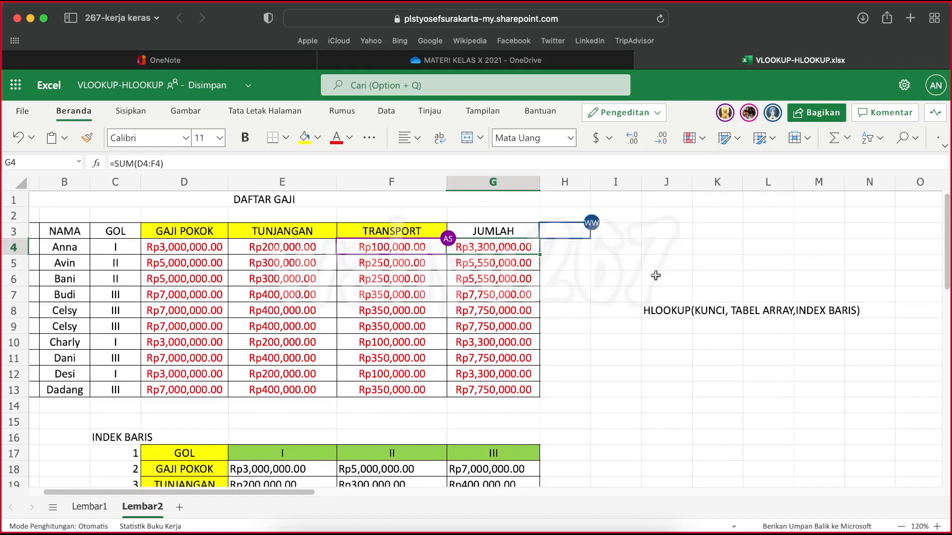
{"action": "scroll", "coordinate": [655, 275], "scroll_direction": "down", "scroll_amount": 2}
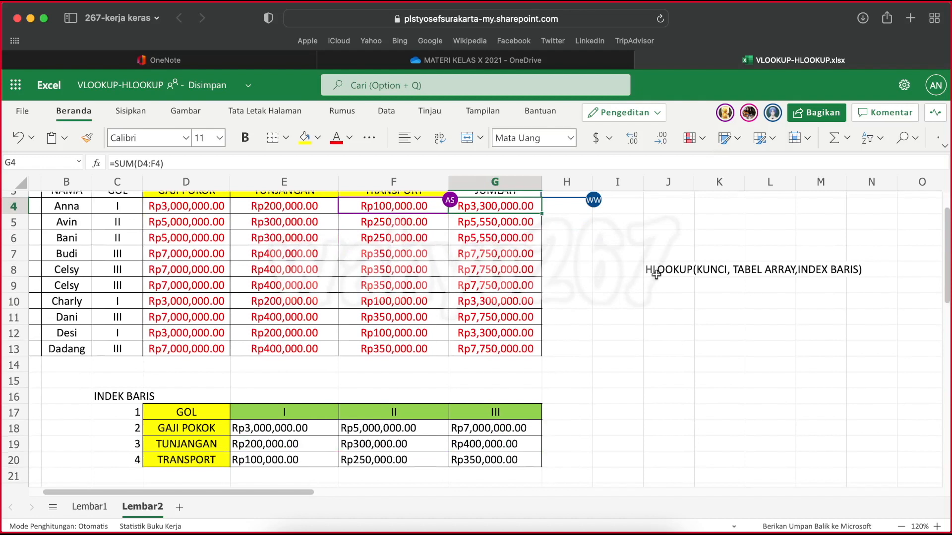
{"action": "scroll", "coordinate": [655, 274], "scroll_direction": "up", "scroll_amount": 2}
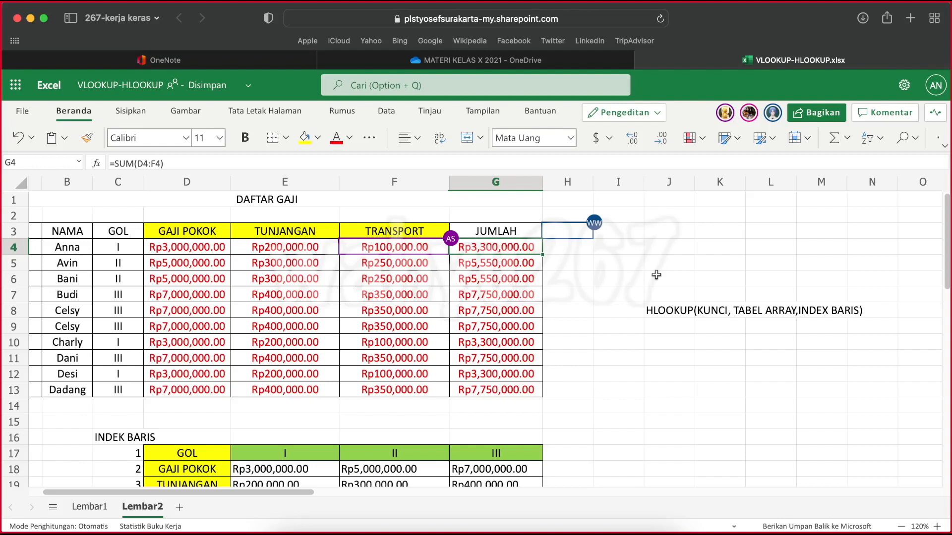
{"action": "scroll", "coordinate": [656, 275], "scroll_direction": "down", "scroll_amount": 3}
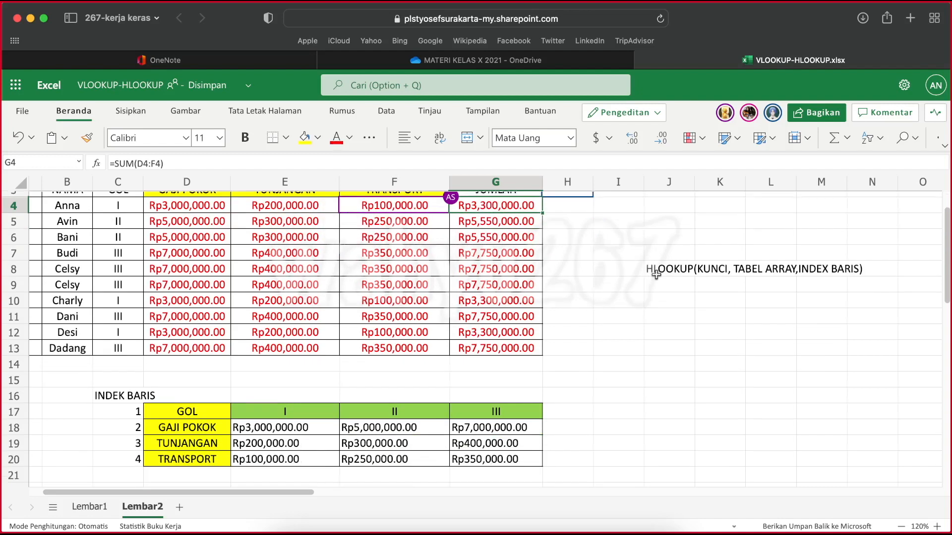
Examine the HLOOKUP reference table on Lembar2, going through its row headings GOL, GAJI POKOK, TUNJANGAN and TRANSPORT in D17:D20
{"action": "scroll", "coordinate": [656, 275], "scroll_direction": "down", "scroll_amount": 2}
{"action": "scroll", "coordinate": [656, 274], "scroll_direction": "up", "scroll_amount": 2}
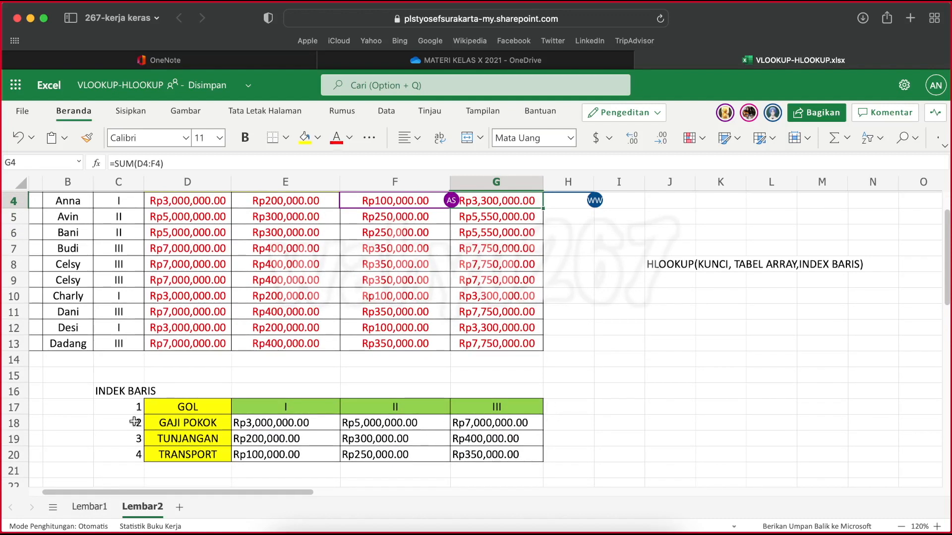
{"action": "left_click", "coordinate": [198, 409]}
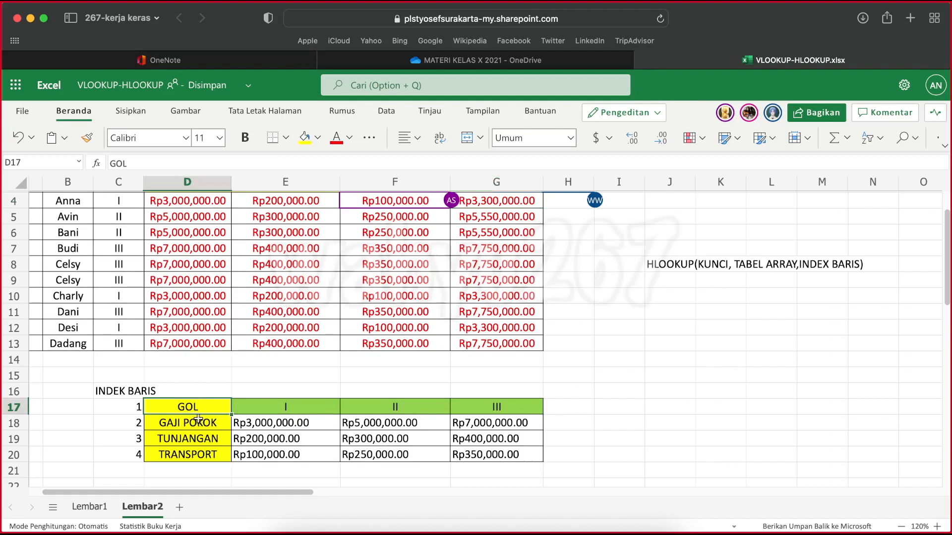
{"action": "left_click", "coordinate": [196, 425]}
{"action": "left_click", "coordinate": [193, 435]}
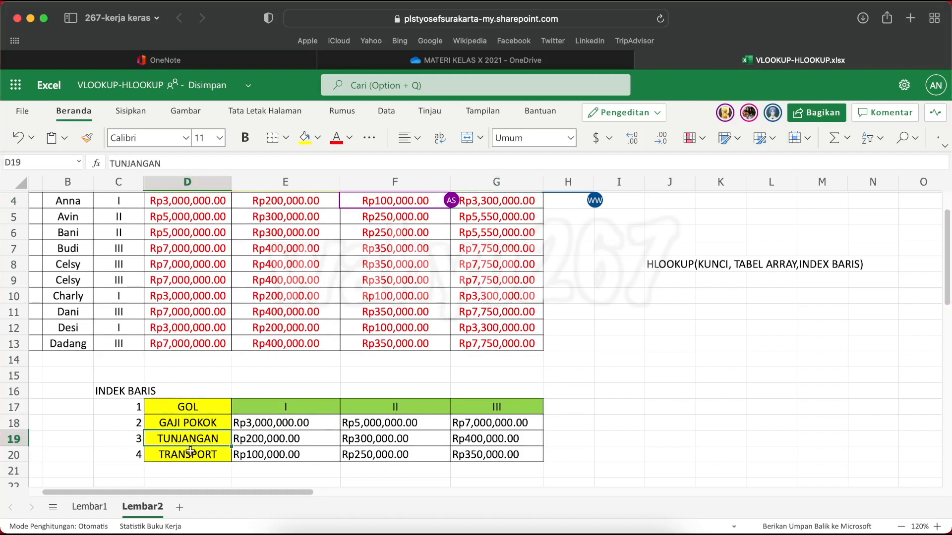
{"action": "left_click", "coordinate": [192, 449]}
{"action": "left_click", "coordinate": [191, 407]}
{"action": "left_click_drag", "start_coordinate": [192, 407], "coordinate": [190, 442]}
{"action": "left_click", "coordinate": [188, 406]}
{"action": "left_click_drag", "start_coordinate": [187, 405], "coordinate": [185, 450]}
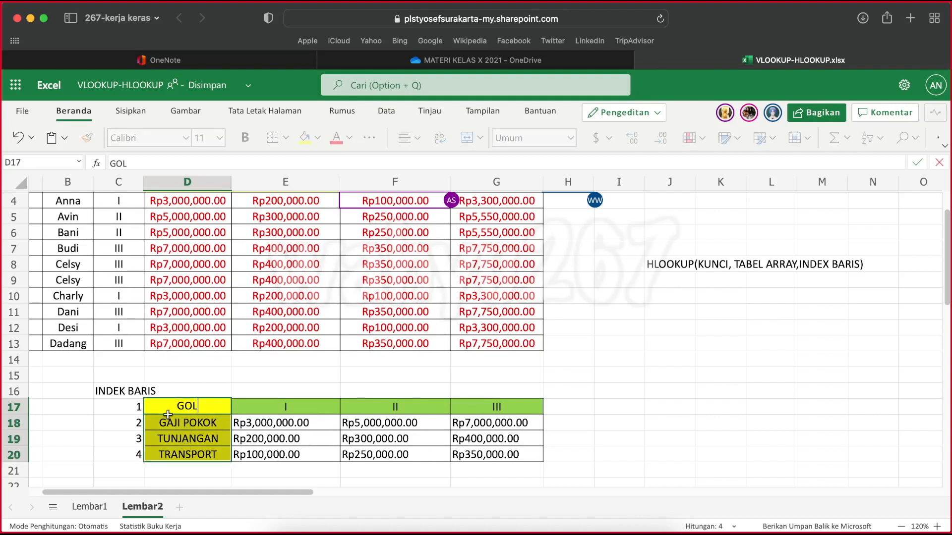
{"action": "left_click", "coordinate": [191, 422]}
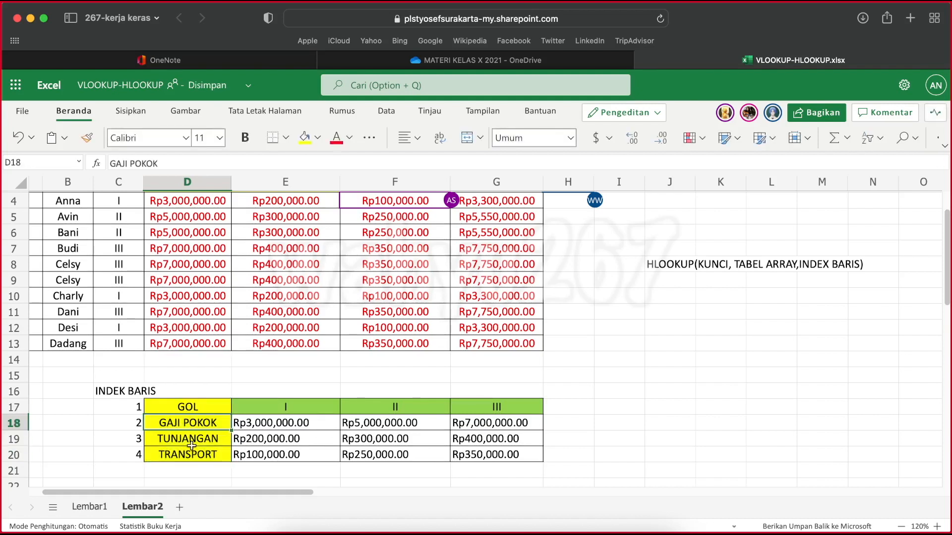
{"action": "left_click", "coordinate": [186, 408]}
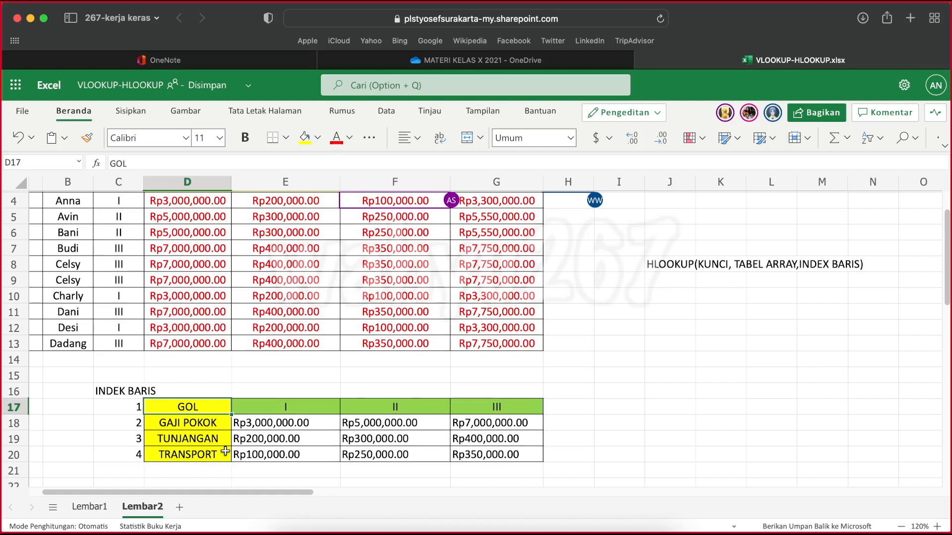
Open Lembar1 and examine the VLOOKUP reference table's column headings GOL, GAJI POKOK, TUNJANGAN and TRANSPORT in B16:E16 for comparison
{"action": "left_click", "coordinate": [95, 506]}
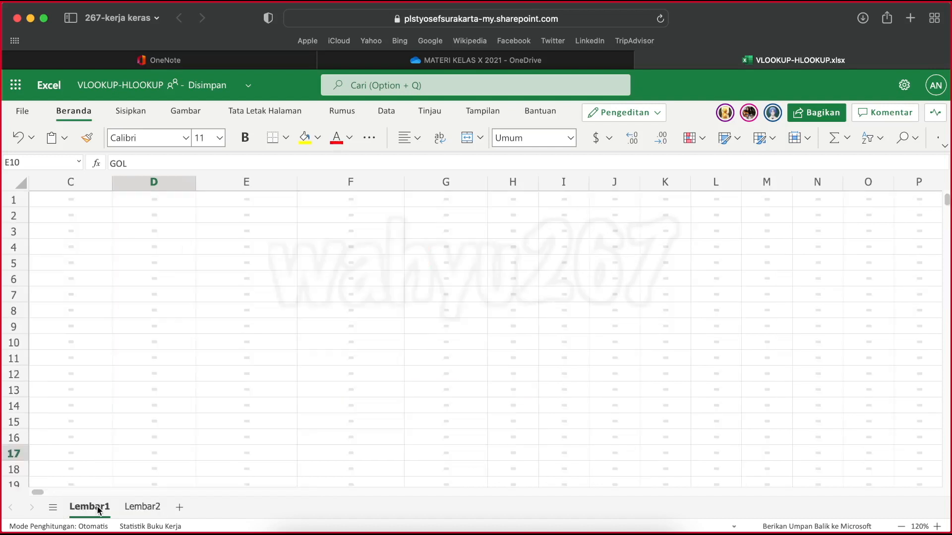
{"action": "scroll", "coordinate": [461, 496], "scroll_direction": "left", "scroll_amount": 2}
{"action": "scroll", "coordinate": [461, 496], "scroll_direction": "left", "scroll_amount": 1}
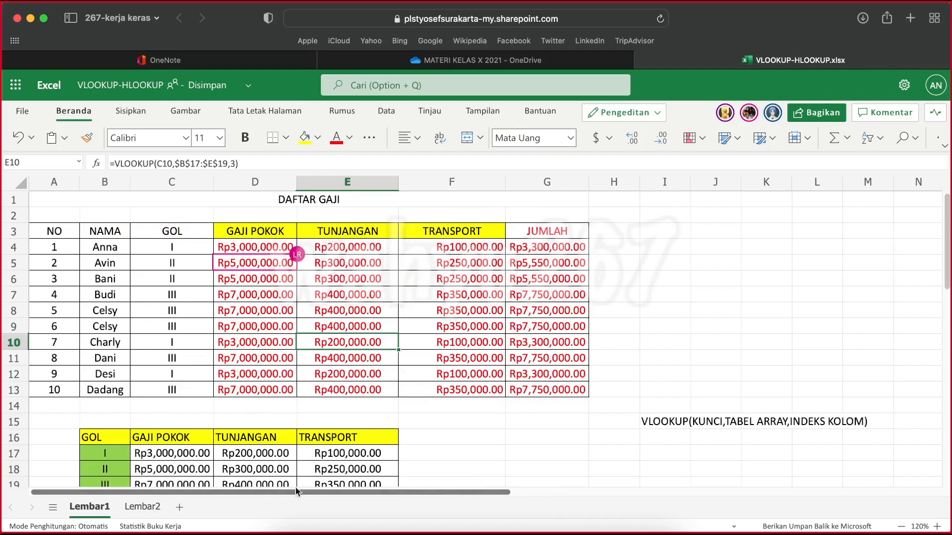
{"action": "scroll", "coordinate": [296, 474], "scroll_direction": "down", "scroll_amount": 2}
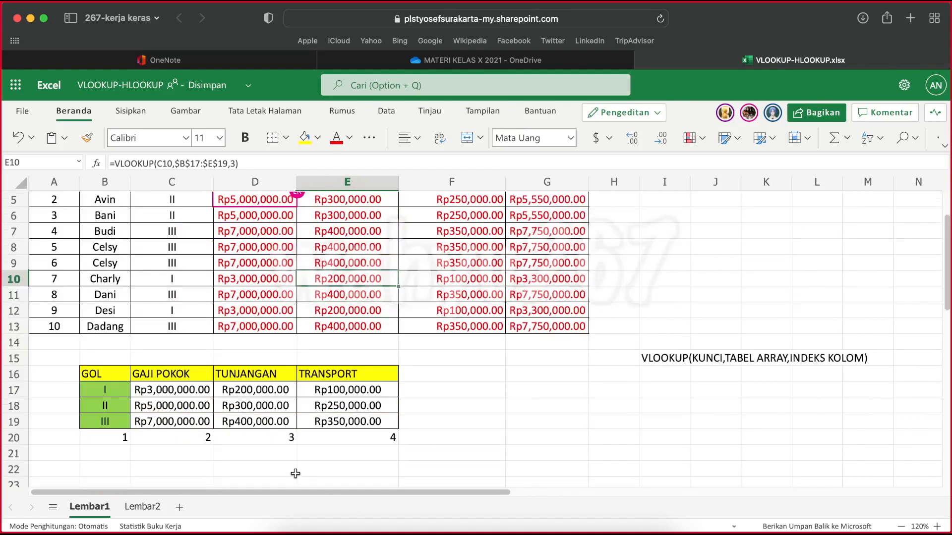
{"action": "left_click", "coordinate": [102, 376]}
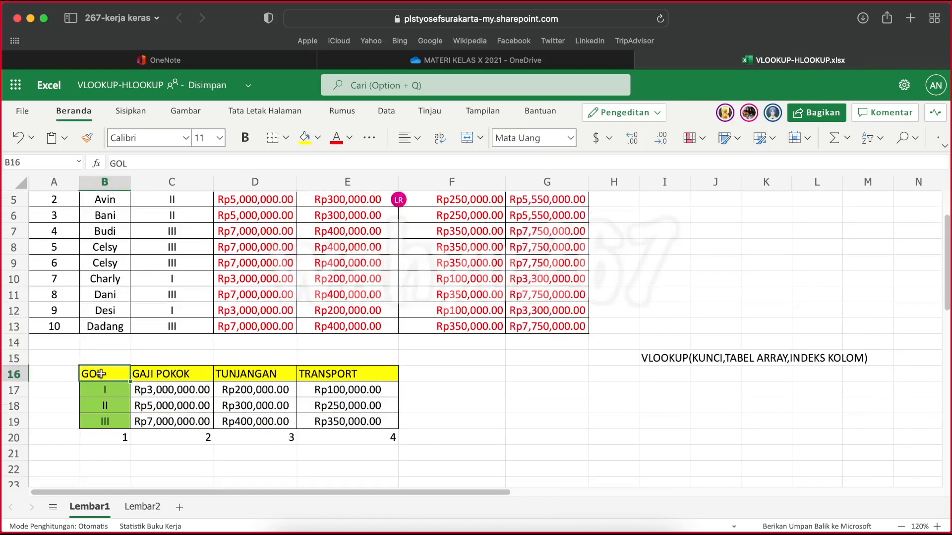
{"action": "left_click", "coordinate": [168, 373]}
{"action": "left_click", "coordinate": [258, 374]}
{"action": "left_click", "coordinate": [346, 375]}
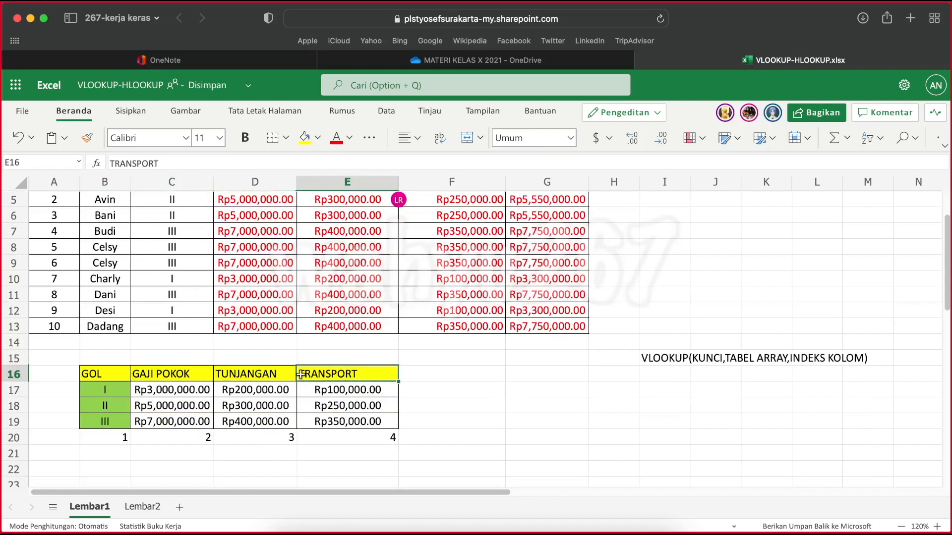
{"action": "left_click", "coordinate": [109, 376]}
{"action": "left_click", "coordinate": [169, 375]}
{"action": "left_click", "coordinate": [273, 372]}
{"action": "left_click", "coordinate": [341, 372]}
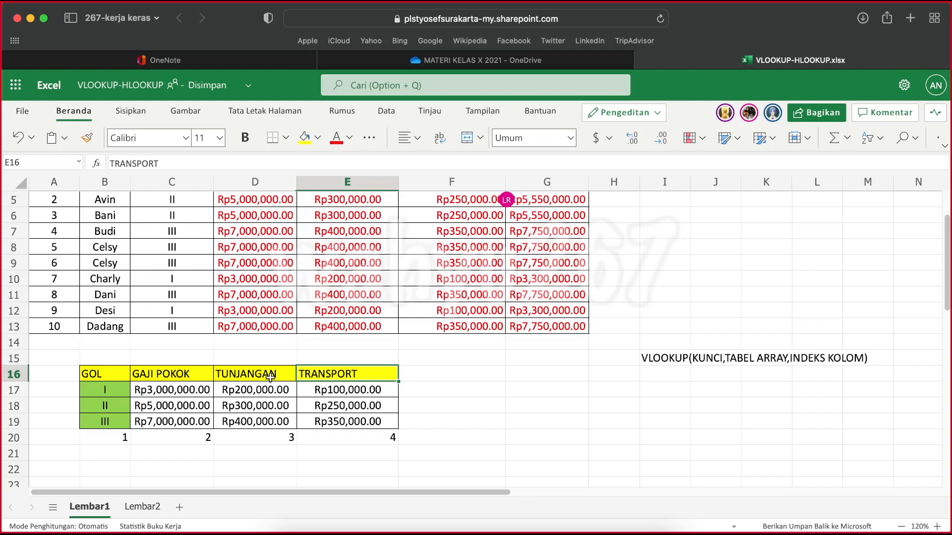
{"action": "scroll", "coordinate": [270, 378], "scroll_direction": "up", "scroll_amount": 3}
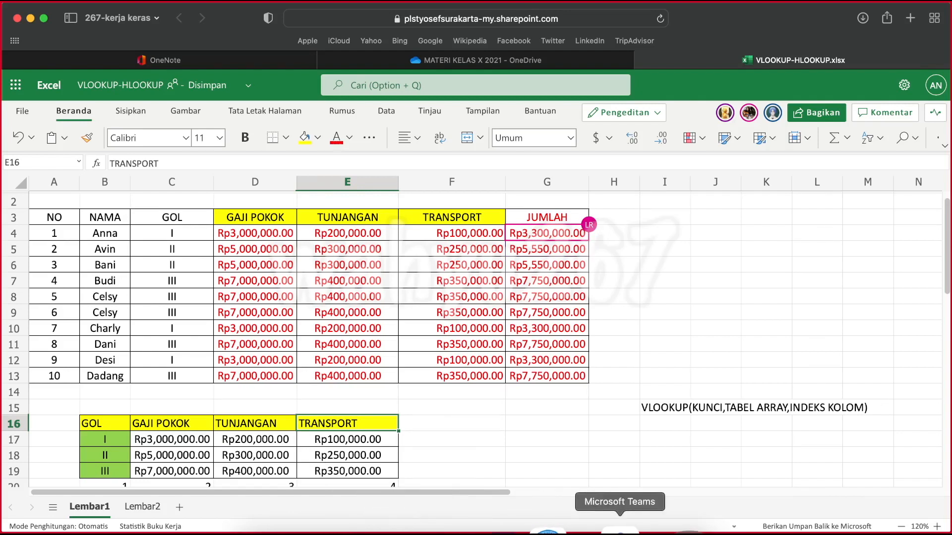
Switch to the INFORMATIKA meeting window in Microsoft Teams and stop sharing the screen
{"action": "right_click", "coordinate": [615, 530]}
{"action": "left_click", "coordinate": [645, 399]}
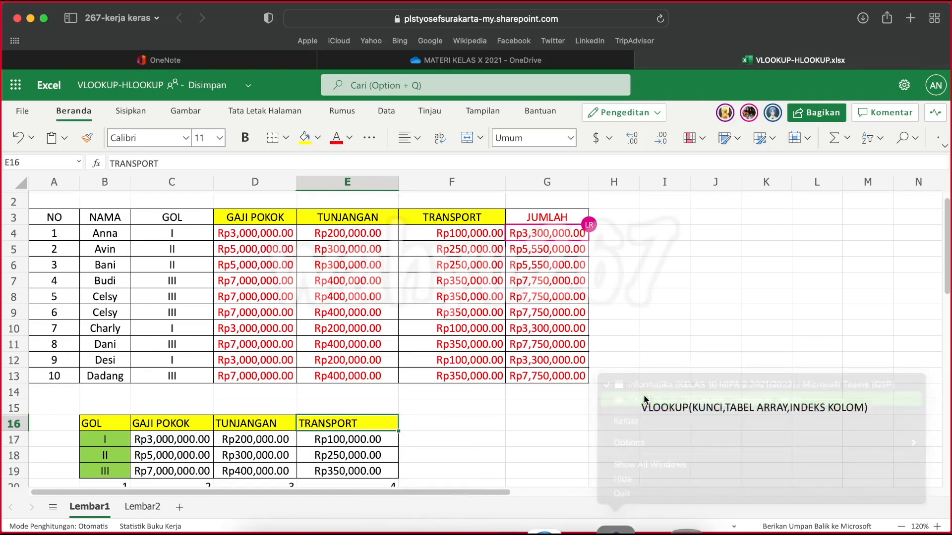
{"action": "mouse_move", "coordinate": [646, 400]}
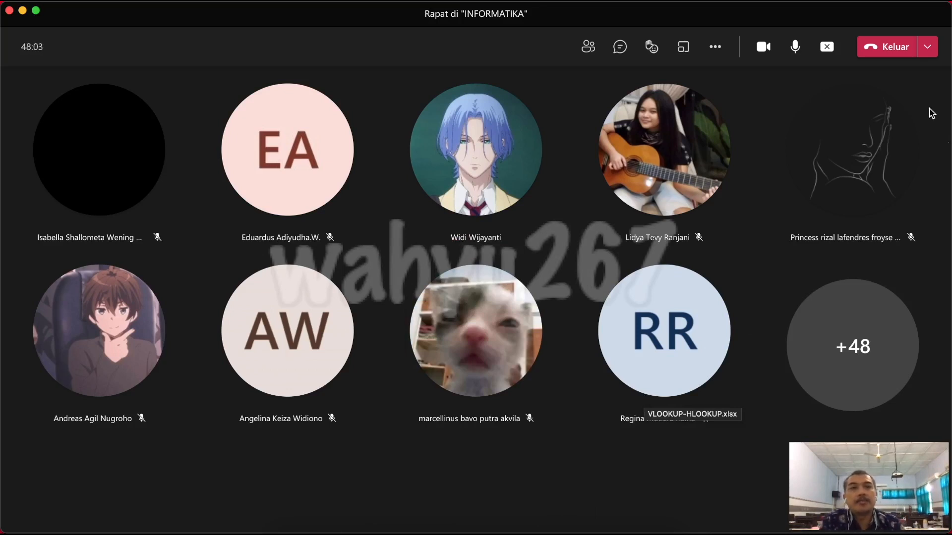
{"action": "left_click", "coordinate": [827, 49]}
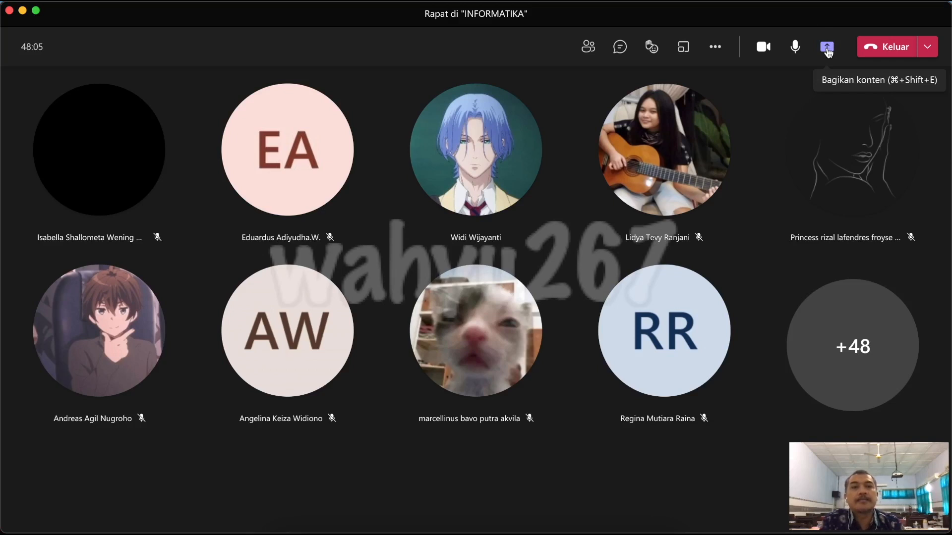